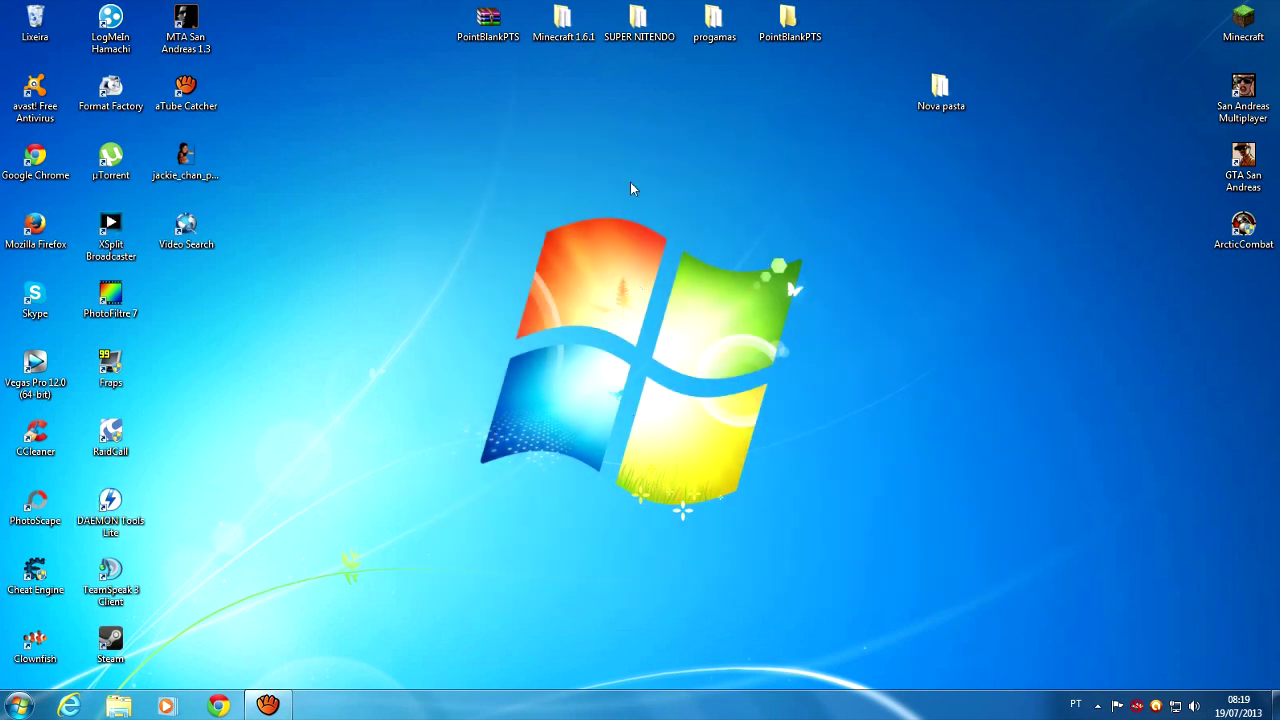
Open the Downloads folder and move the ePSXe 1.7.0 archive from it to the desktop
left_click(18, 705)
left_click(235, 497)
left_click(437, 296)
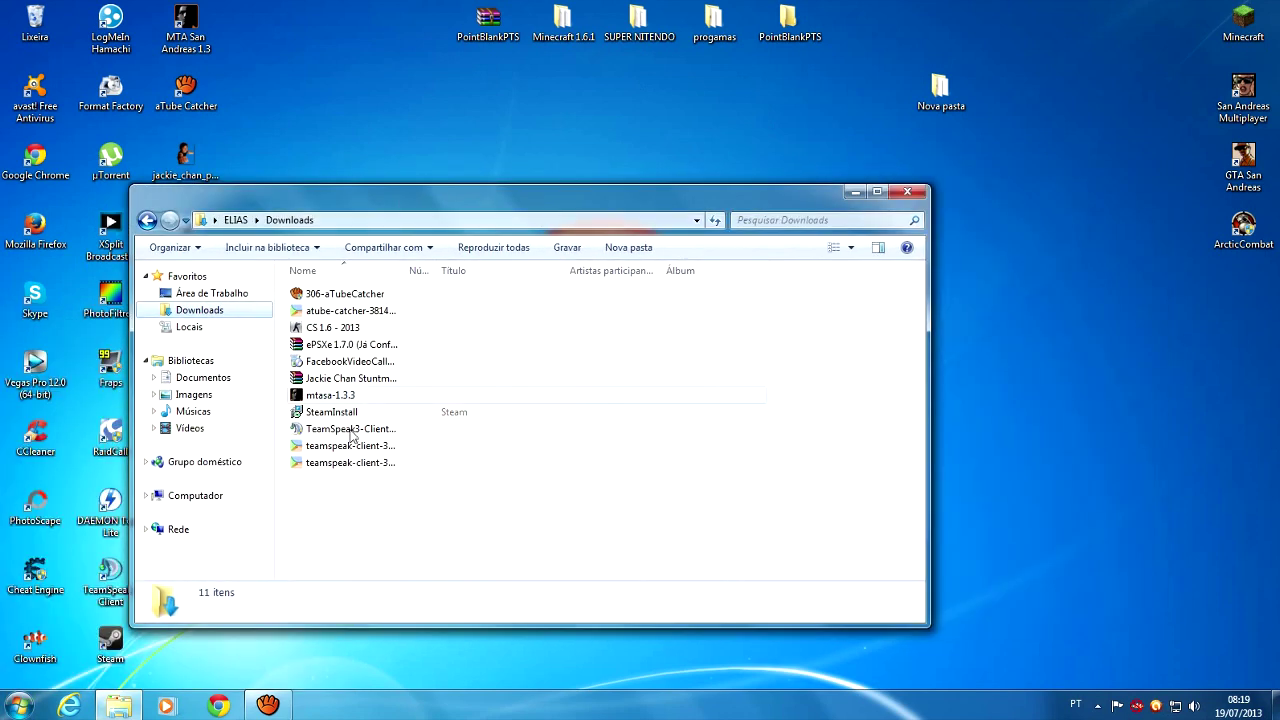
left_click(350, 344)
left_click_drag(364, 350, 1172, 388)
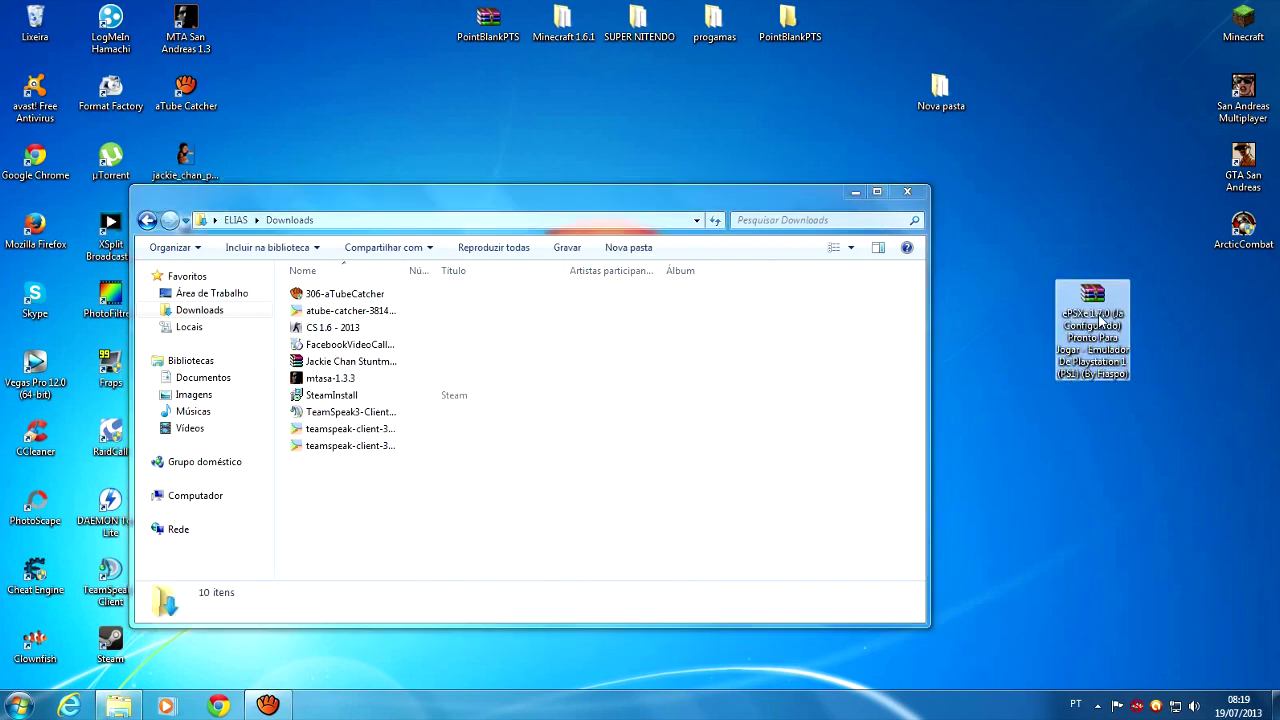
Extract the ePSXe 1.7.0 archive onto the desktop and close the Downloads window
right_click(1095, 313)
left_click(1006, 378)
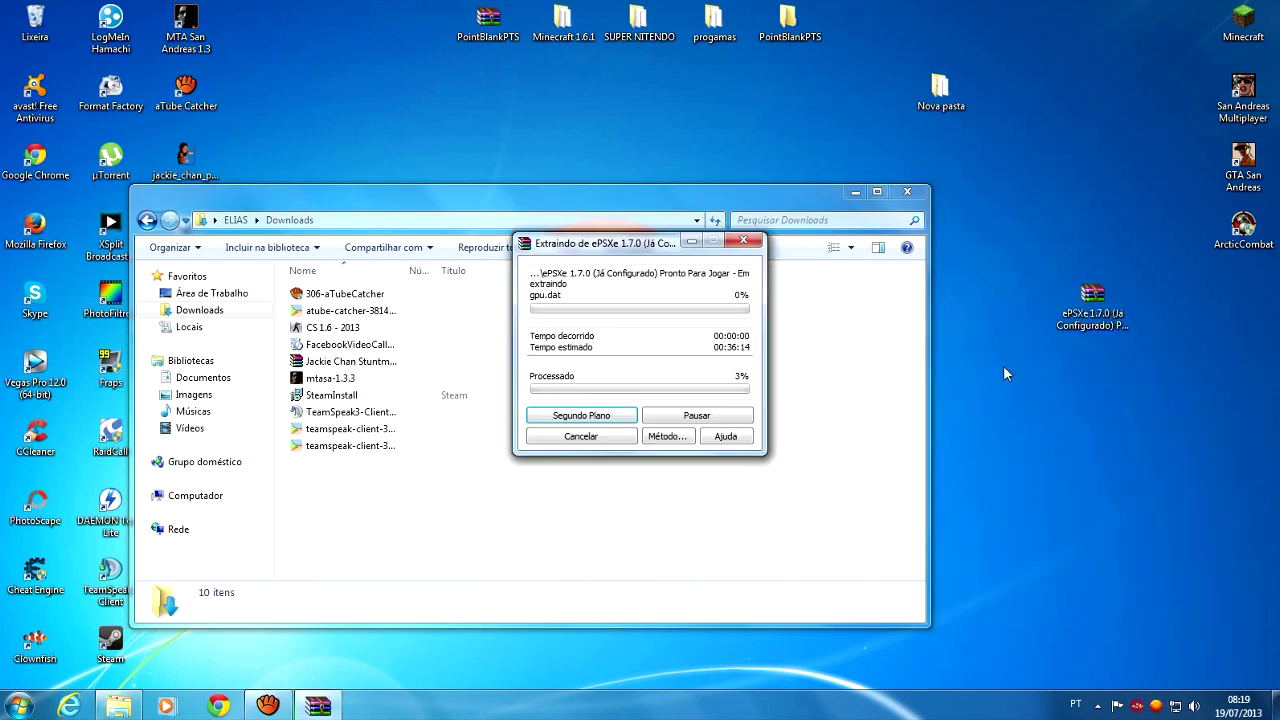
left_click(907, 197)
Move the extracted ePSXe folder to the middle of the desktop and check its contents
left_click_drag(185, 295, 566, 240)
double_click(570, 258)
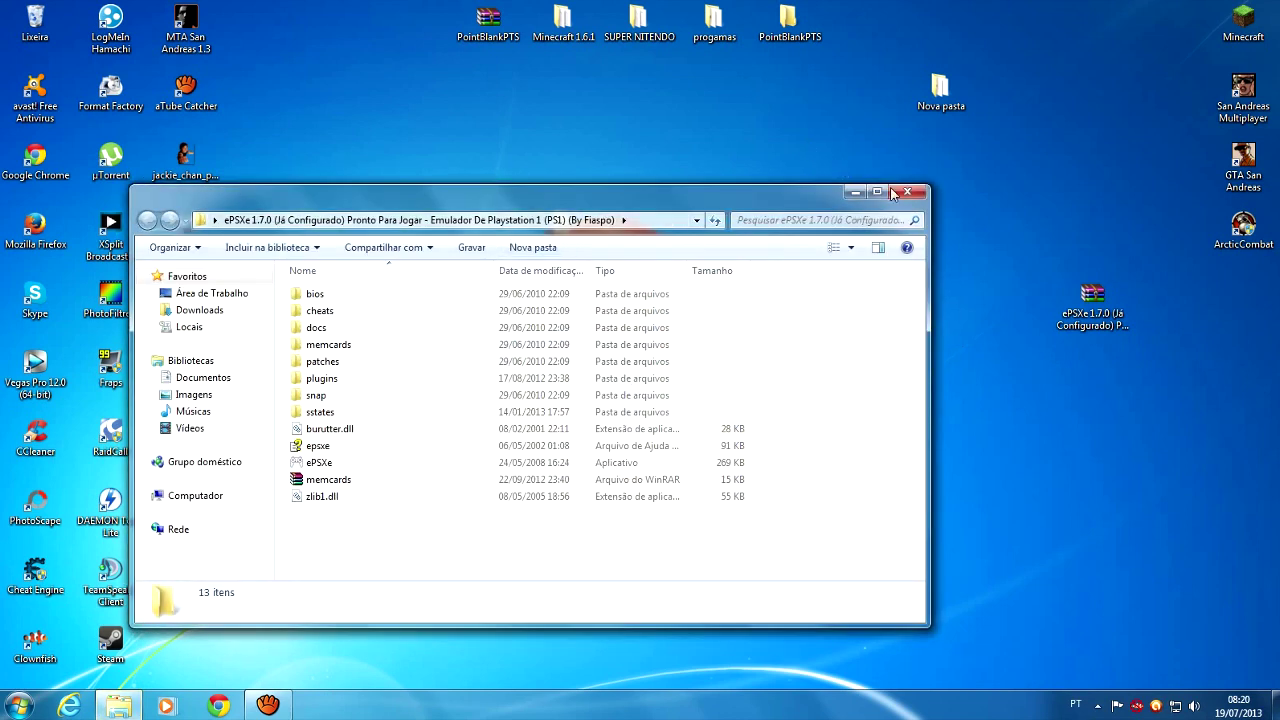
key("alt+F4")
Rename the extracted ePSXe folder on the desktop as ps1
right_click(560, 232)
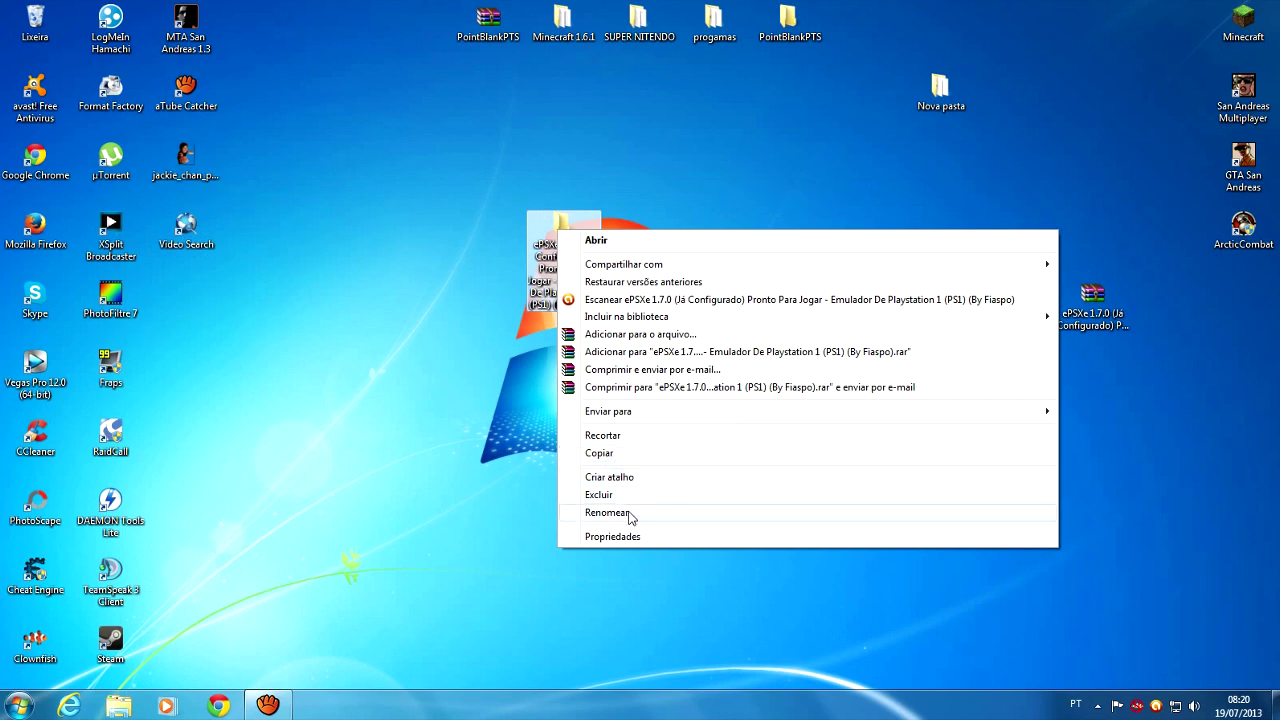
left_click(595, 510)
key("Return")
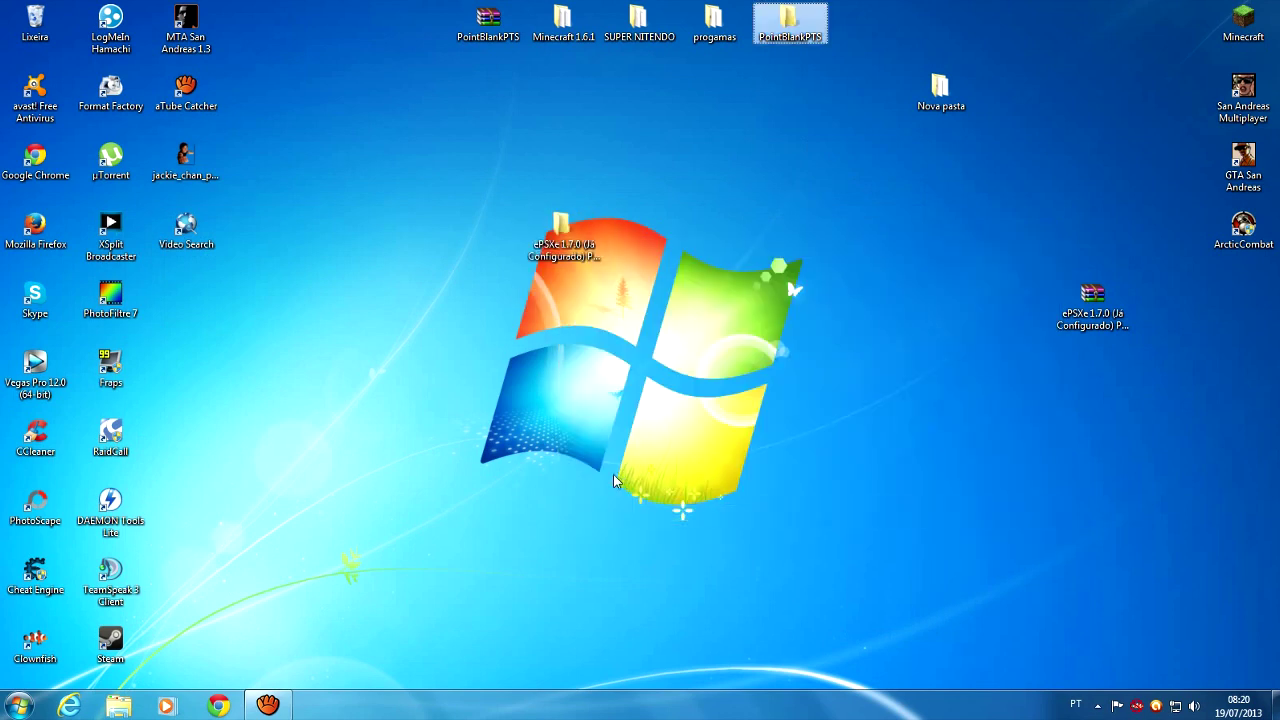
left_click(554, 300)
right_click(558, 238)
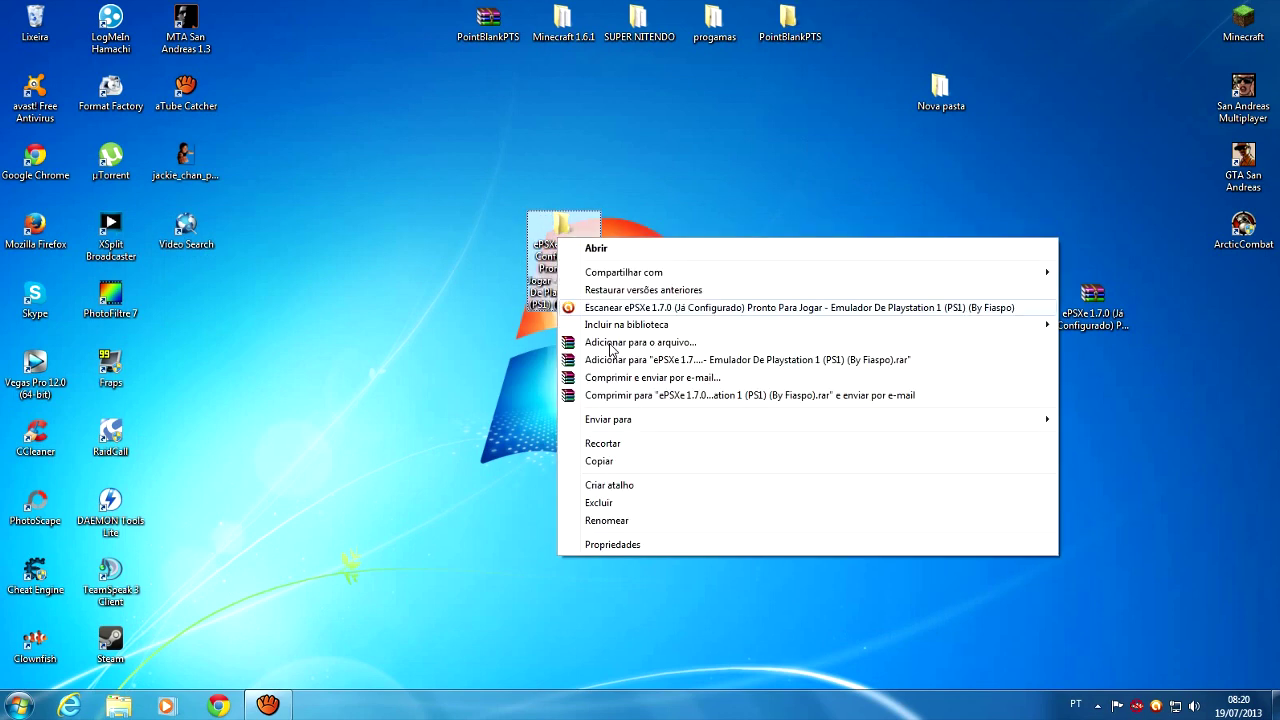
left_click(656, 522)
key("BackSpace")
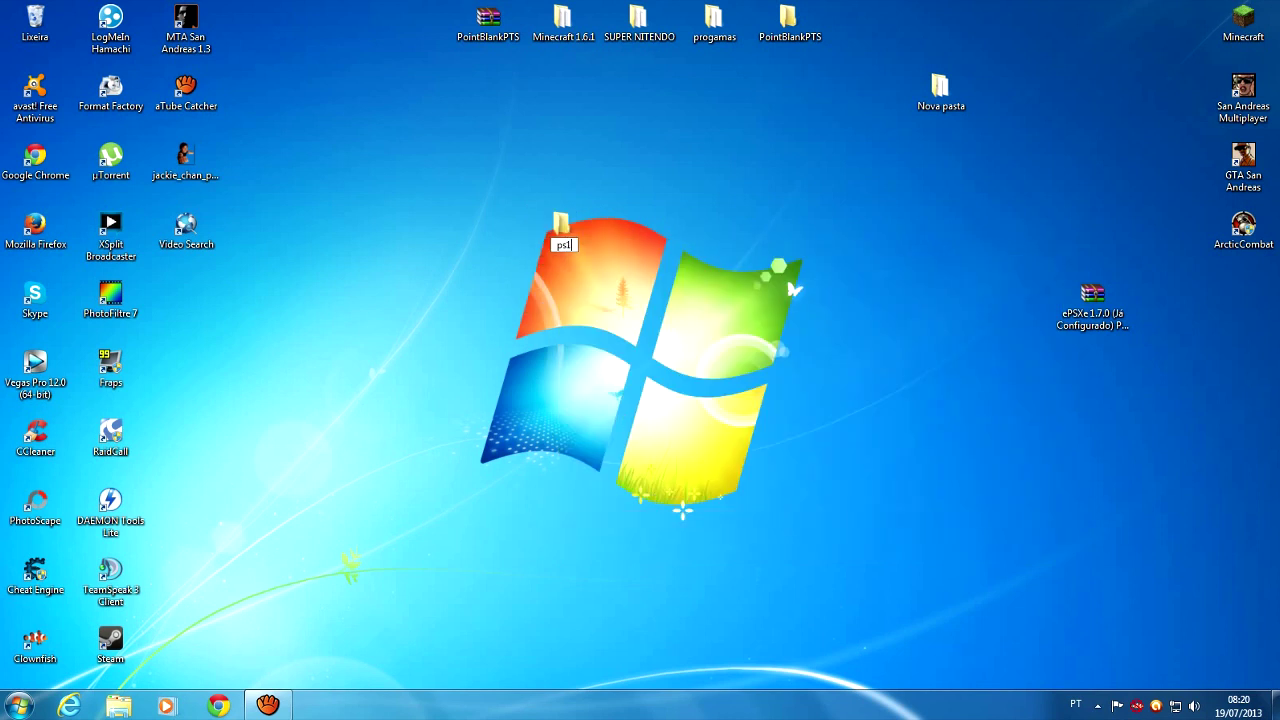
key("Return")
Delete the ePSXe 1.7.0 archive from the desktop by sending it to the Recycle Bin
left_click(1125, 315)
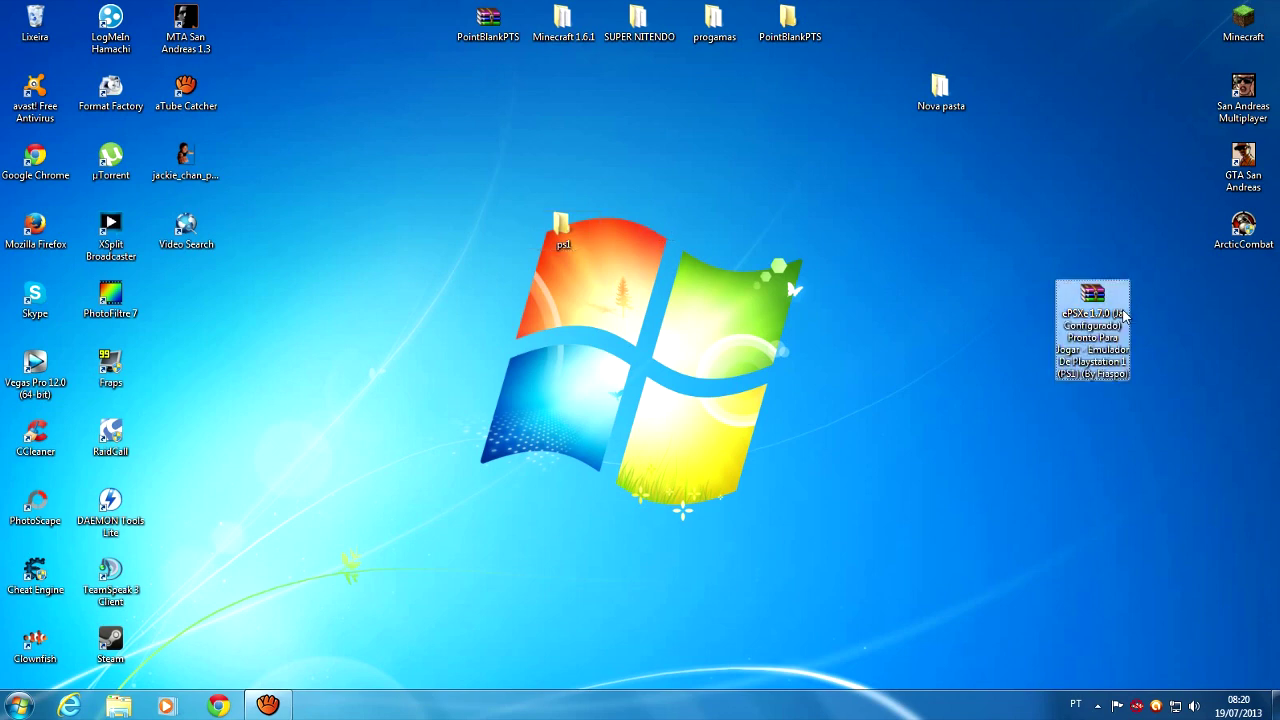
key("Delete")
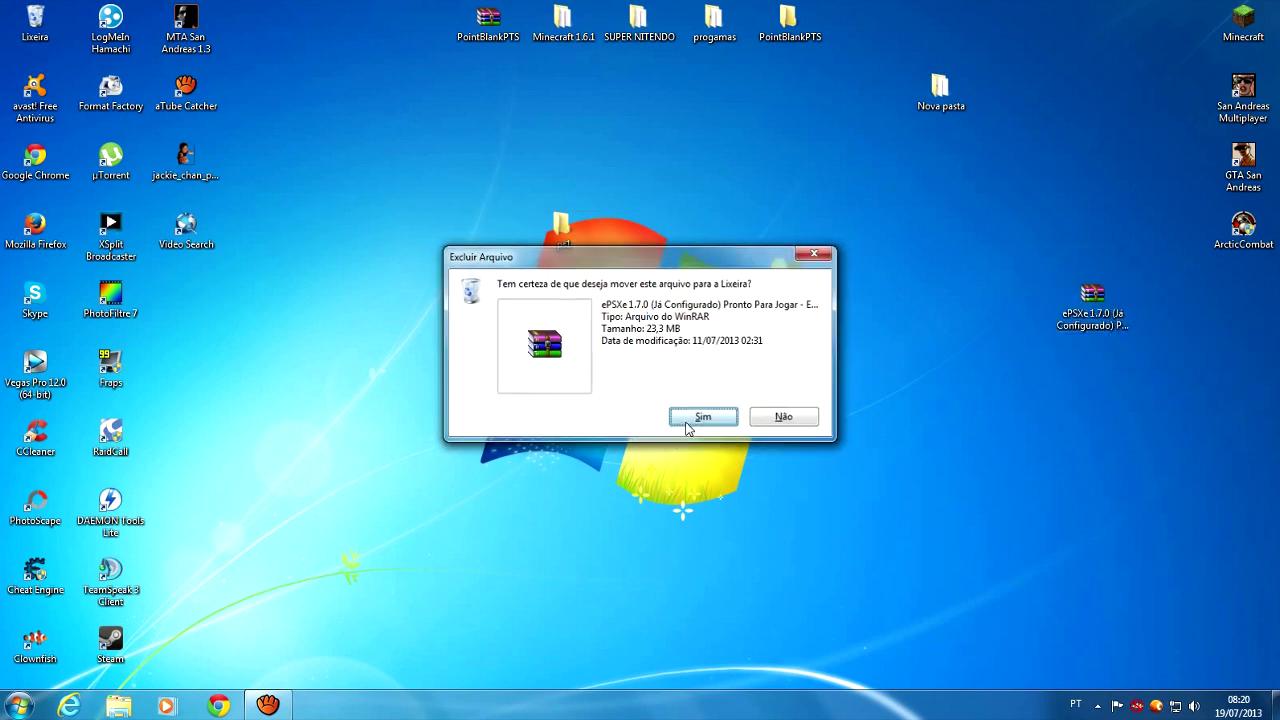
left_click(703, 417)
Open the ps1 folder and launch the ePSXe application from it
double_click(562, 226)
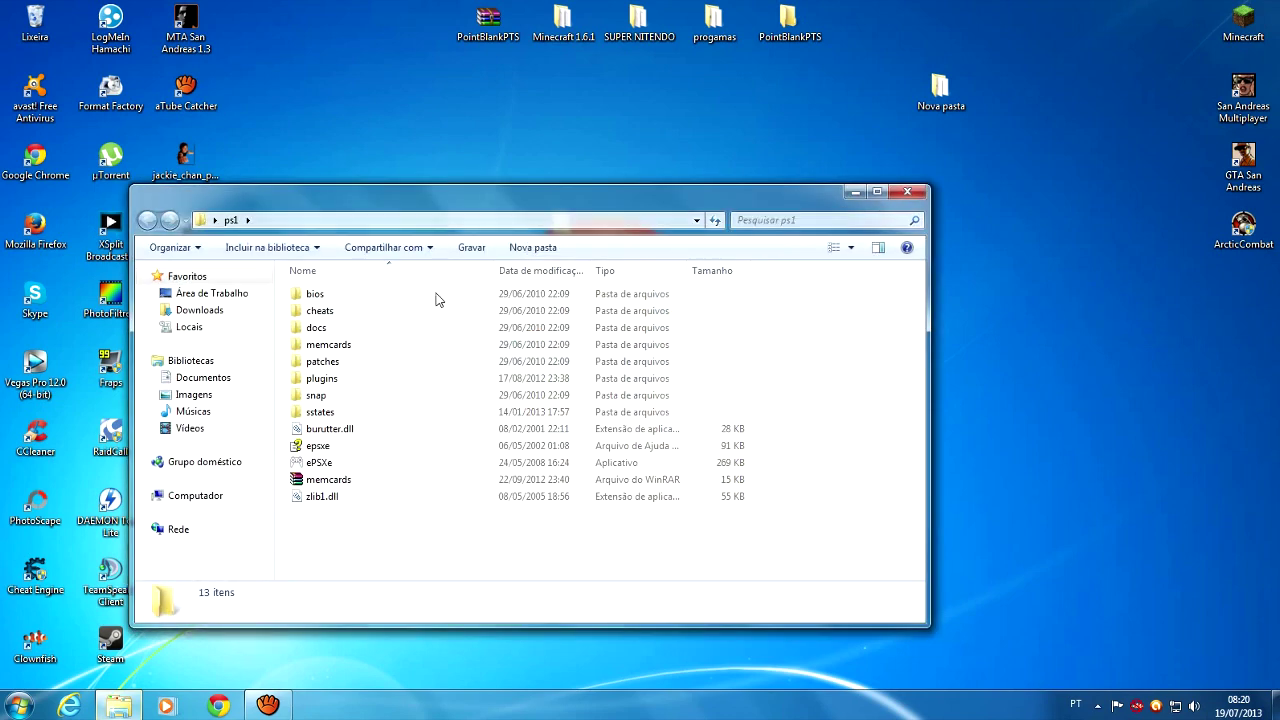
left_click_drag(569, 197, 682, 117)
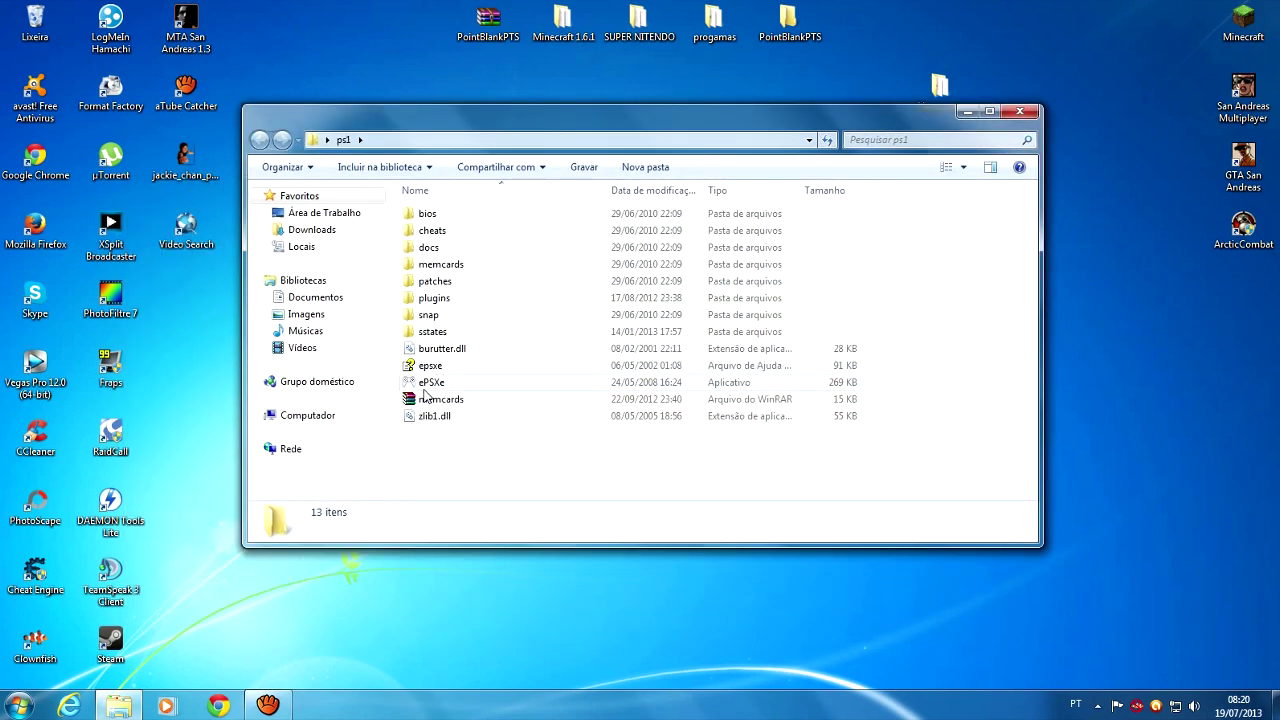
left_click(428, 388)
double_click(428, 386)
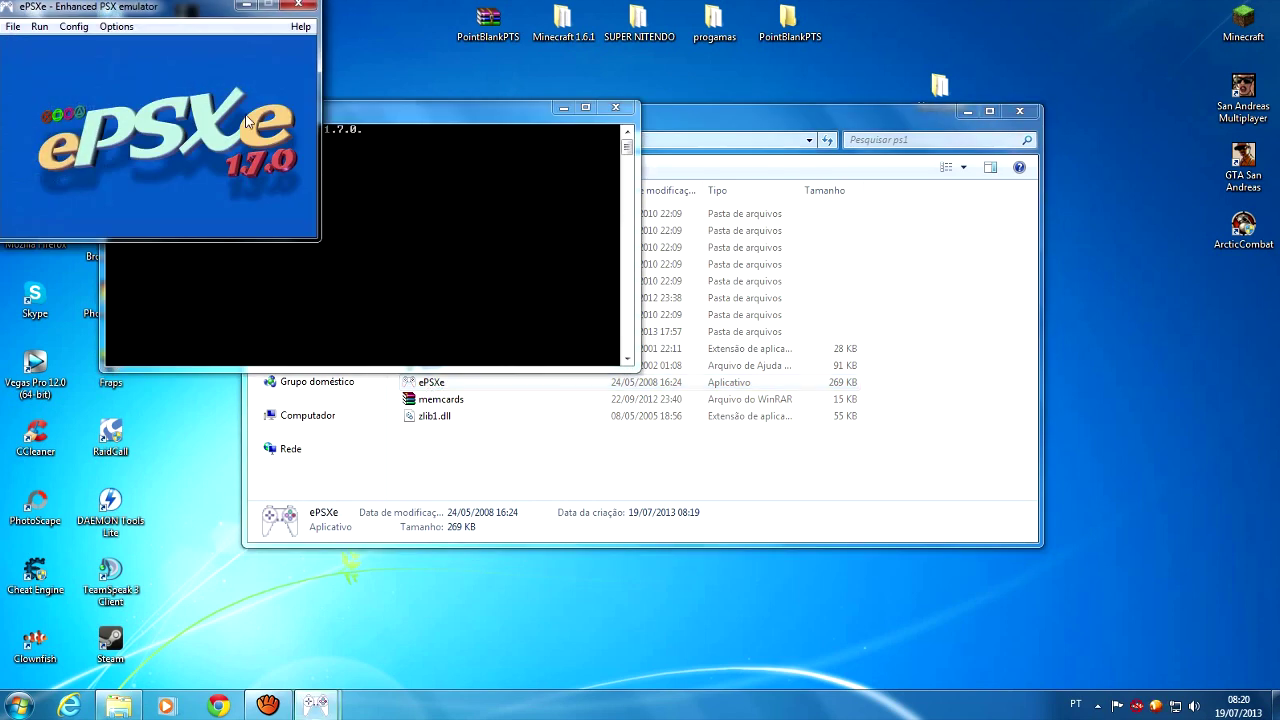
double_click(440, 385)
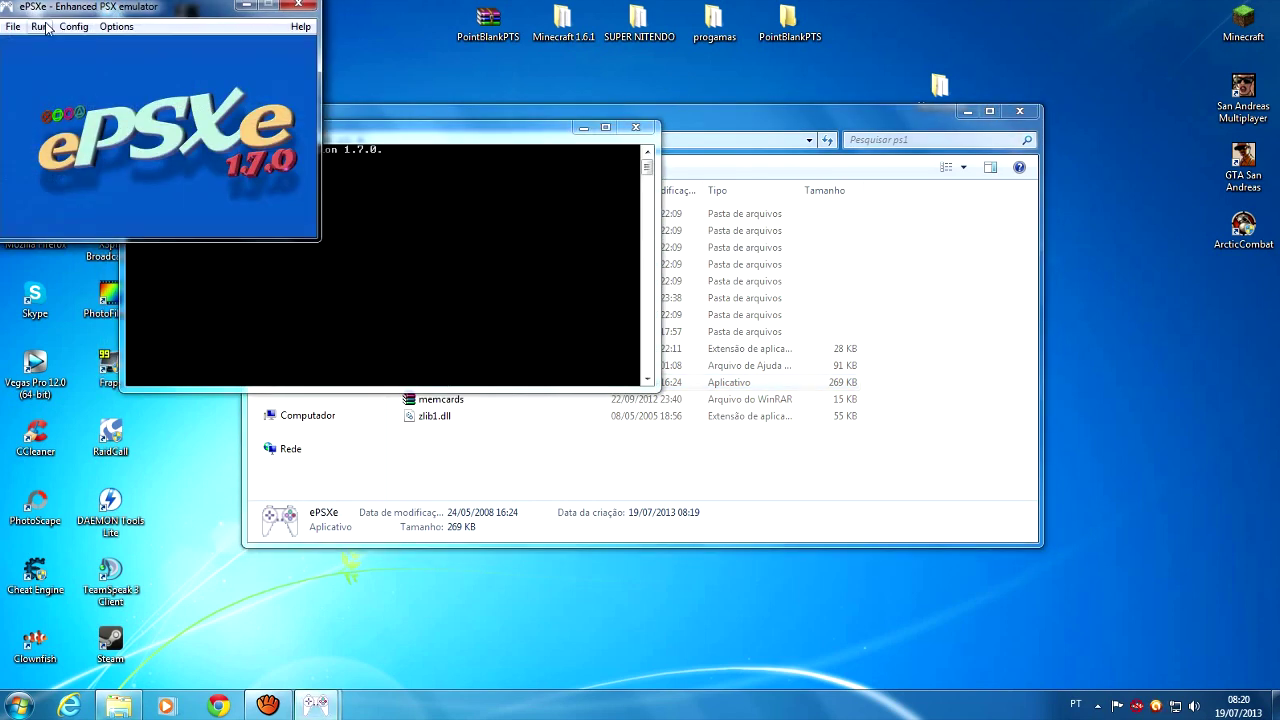
Select Pete's DX6 D3D Driver 1.77 as the main video plugin in the video configuration
left_click(73, 27)
left_click(94, 69)
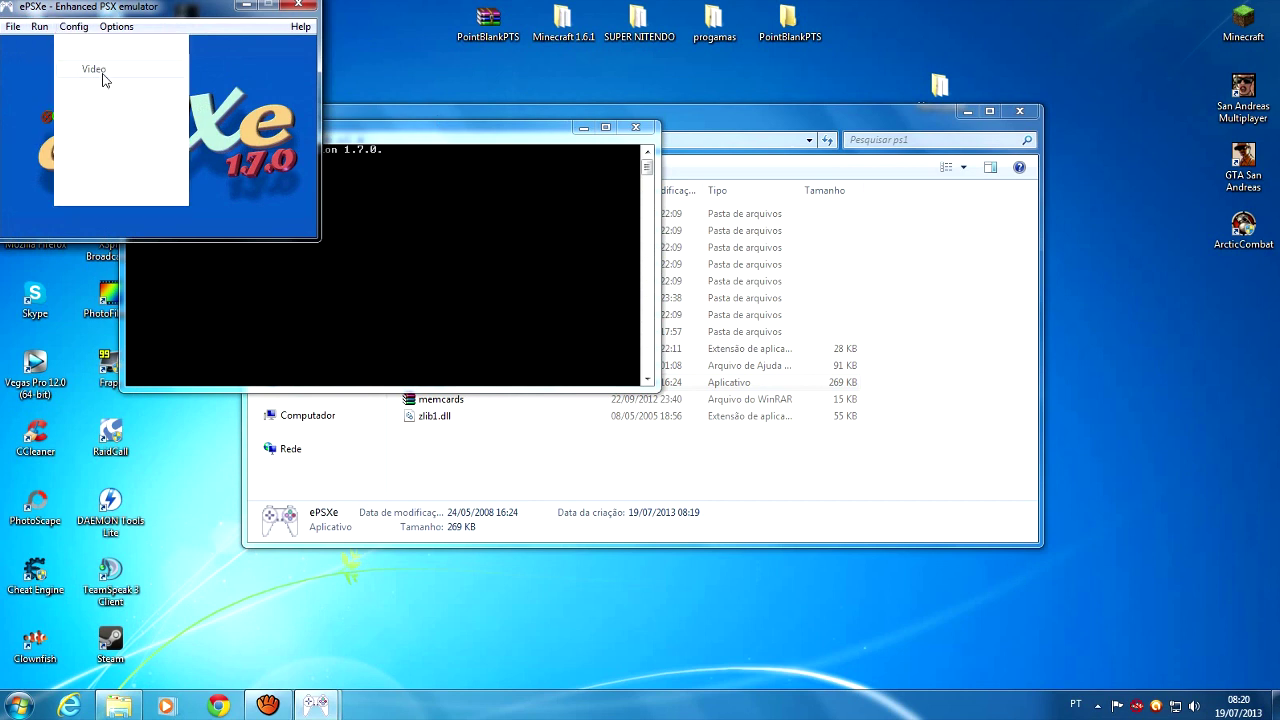
left_click(165, 118)
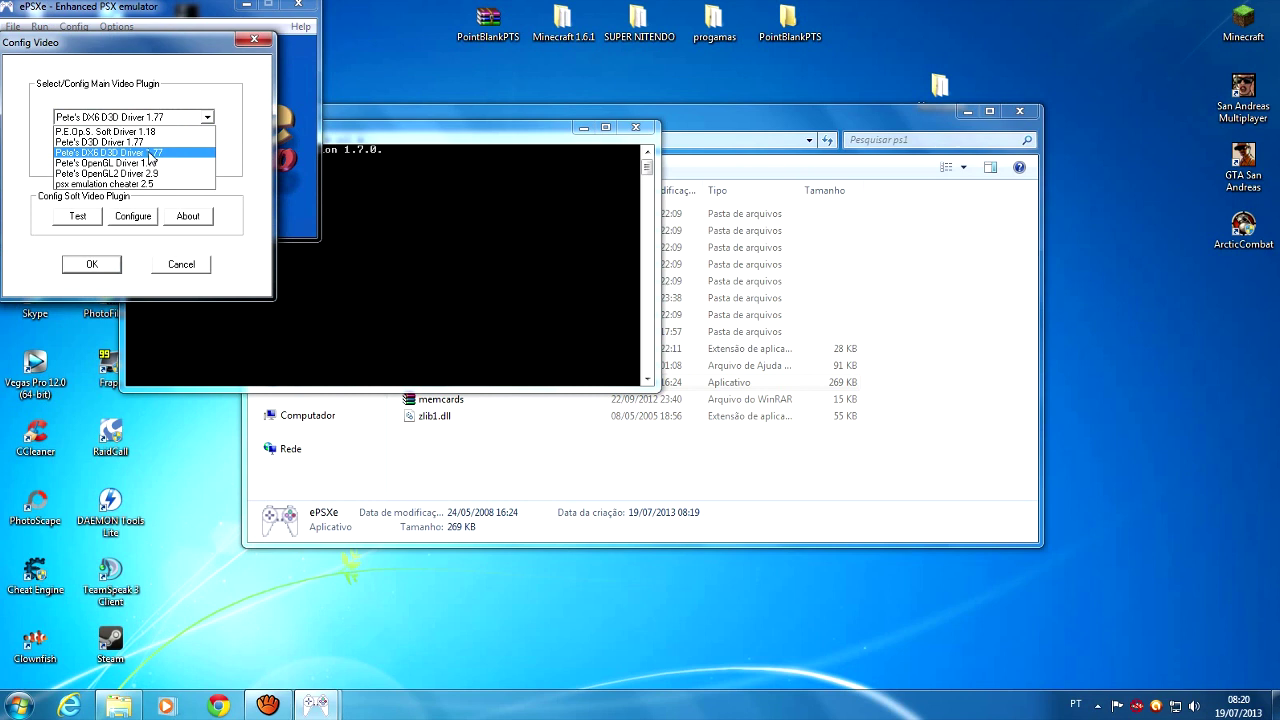
left_click(150, 155)
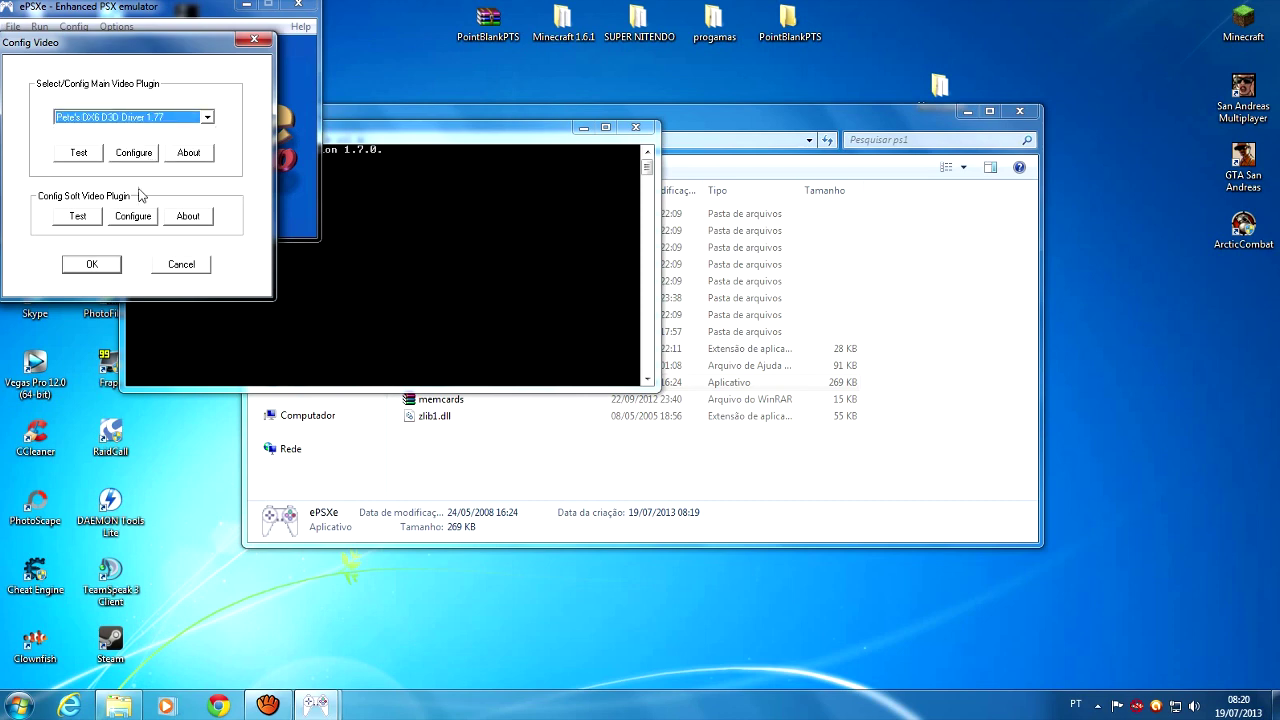
Configure the main video plugin with an 800 x 600 desktop resolution and accept its settings
left_click(133, 152)
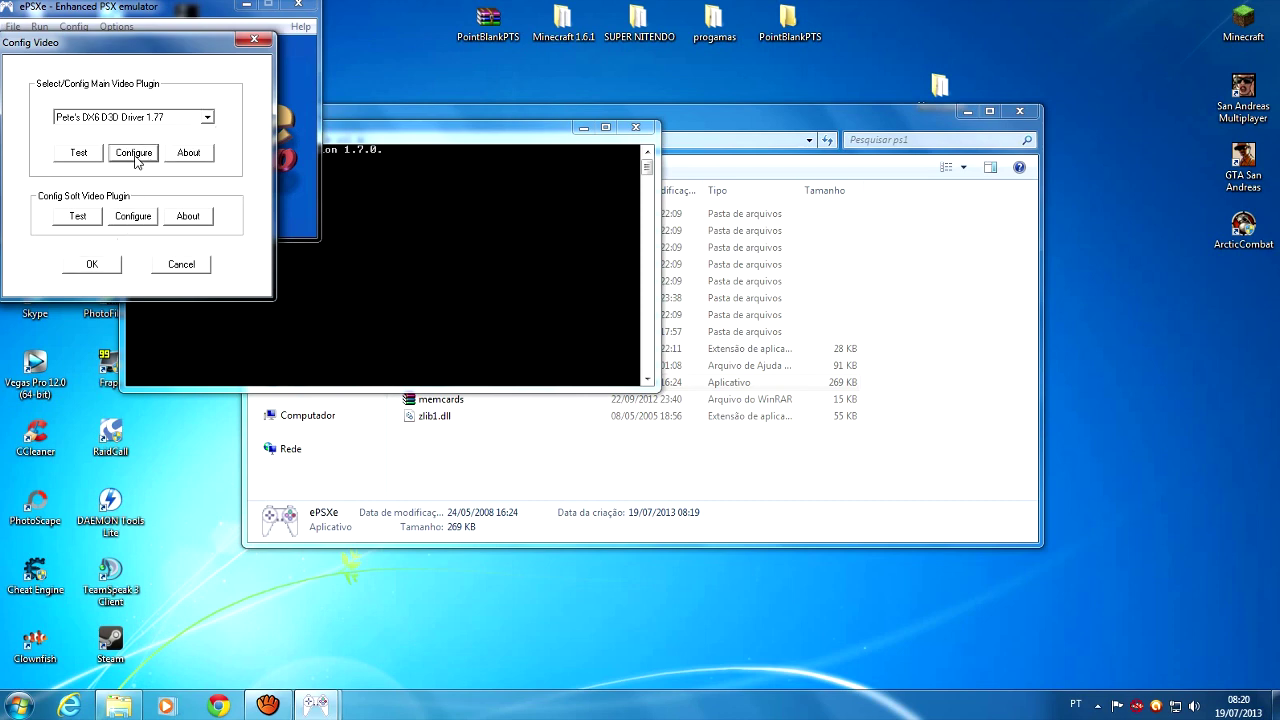
left_click_drag(264, 60, 664, 90)
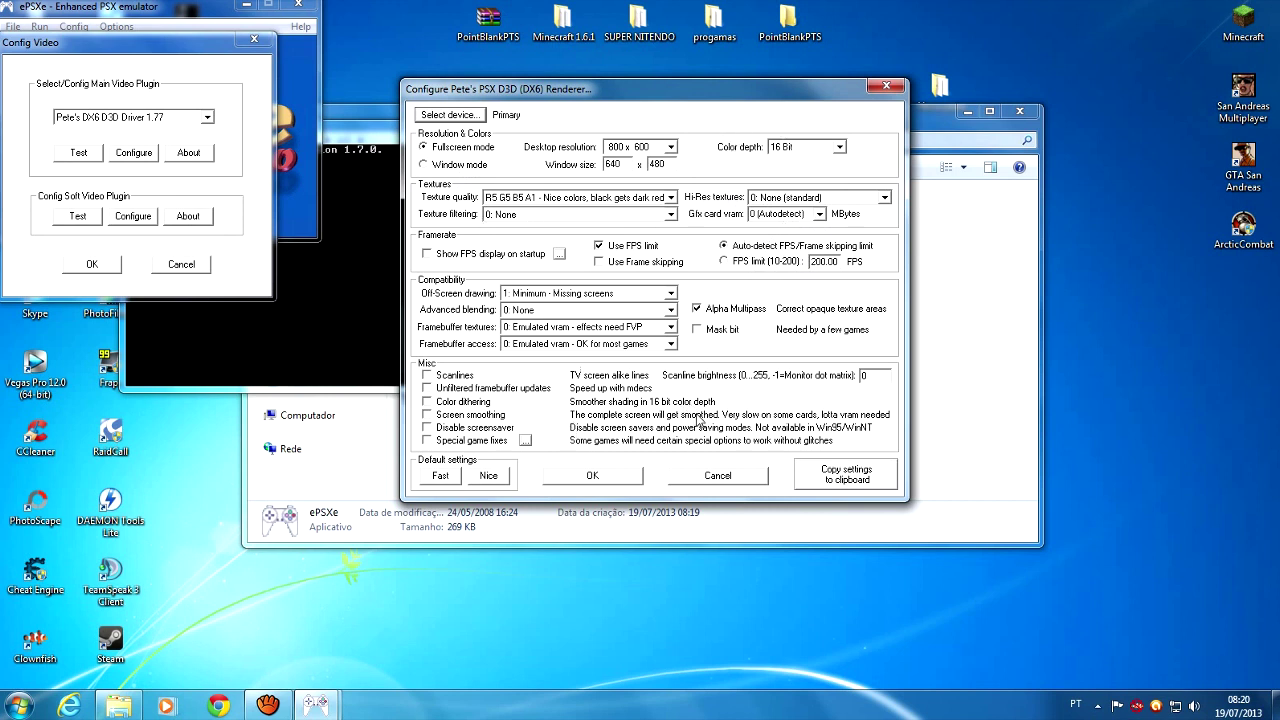
left_click(671, 147)
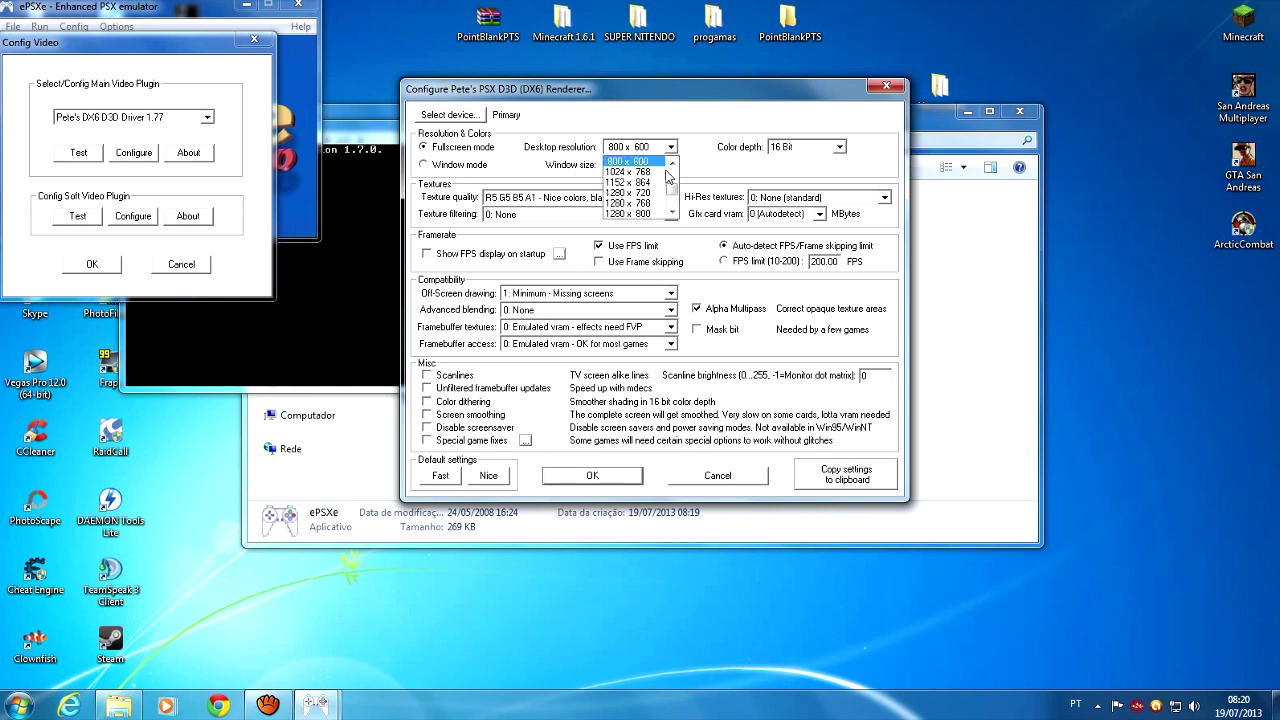
left_click(671, 148)
left_click(671, 148)
left_click(673, 150)
left_click(672, 148)
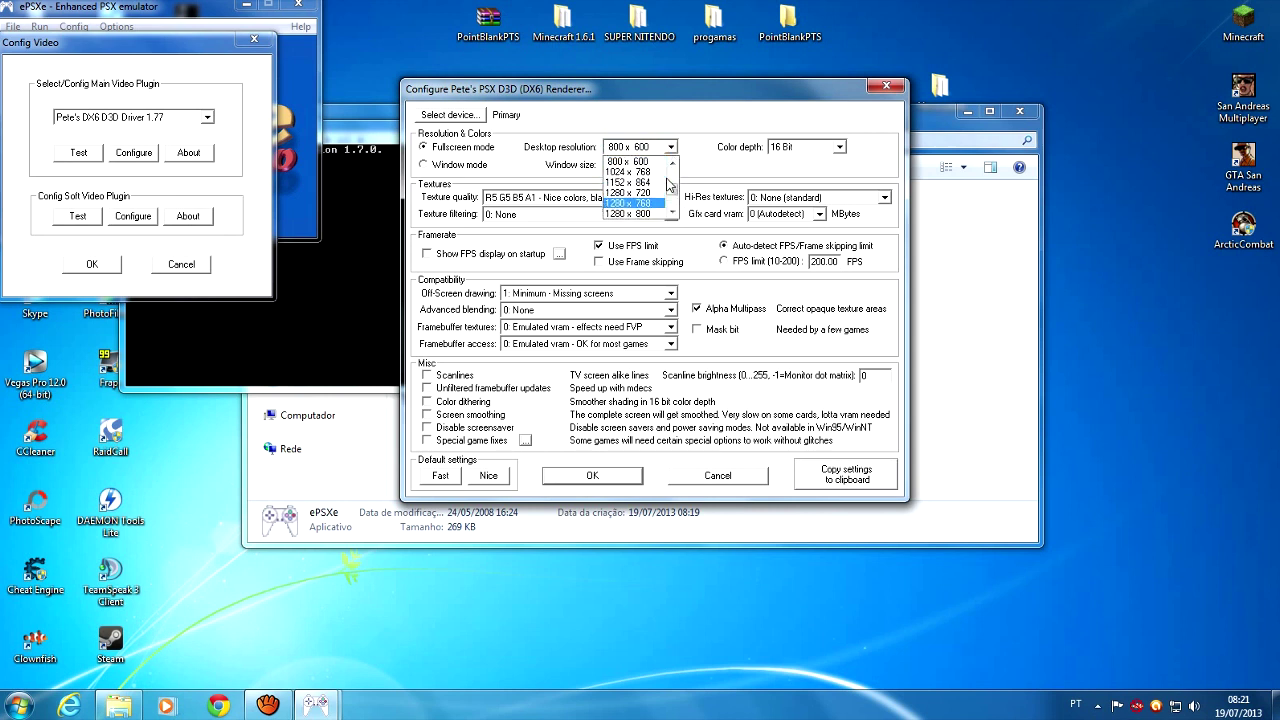
left_click(650, 163)
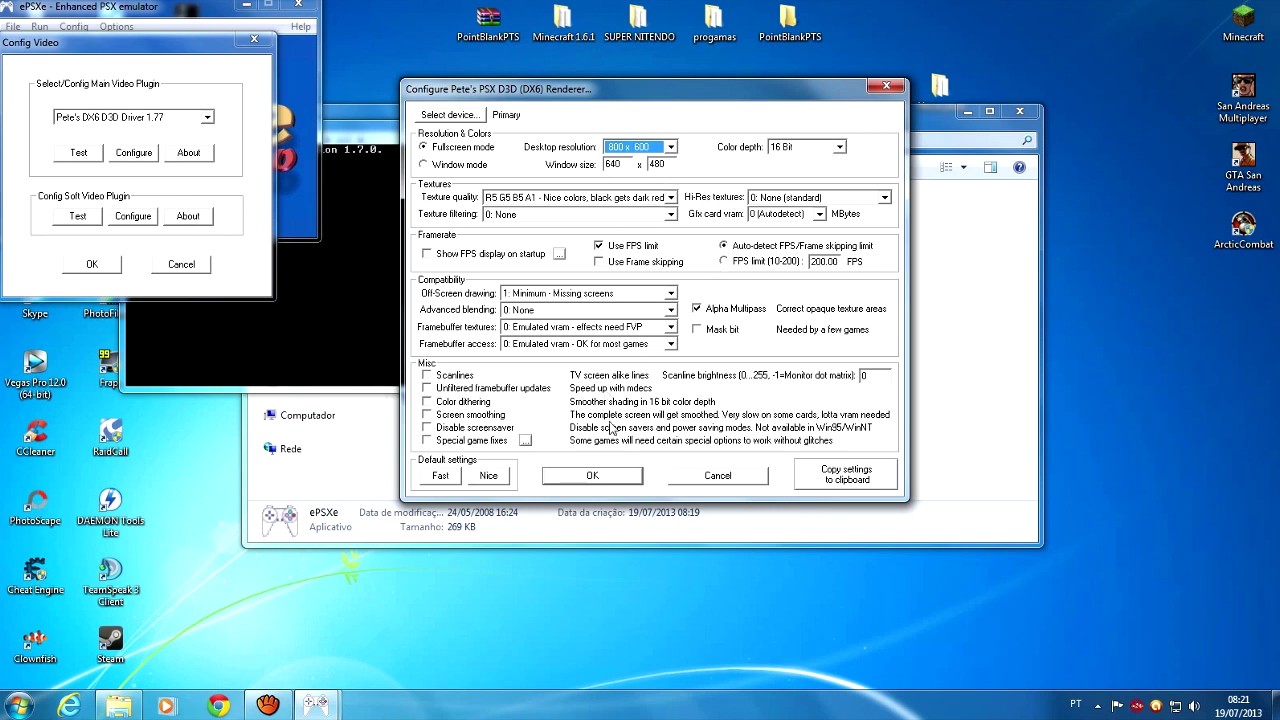
left_click(618, 476)
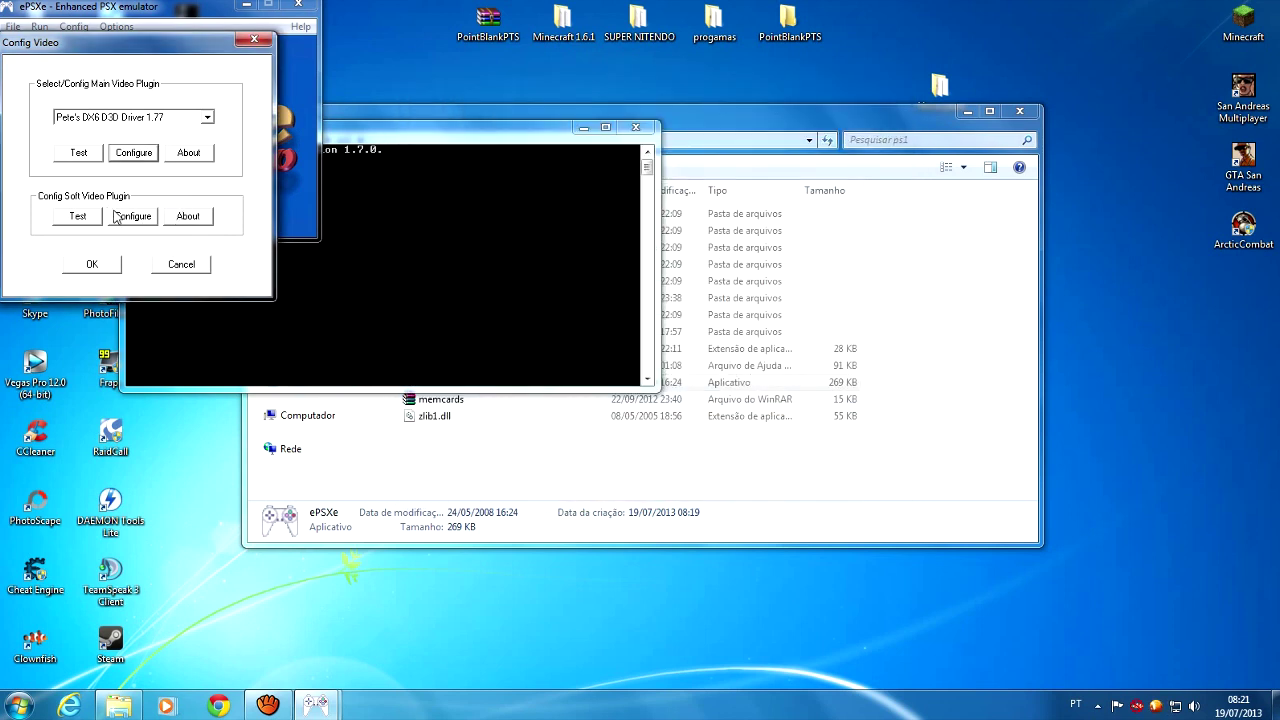
Configure the soft video plugin with the 640 x 480 - default fullscreen resolution and save the video configuration
left_click(133, 216)
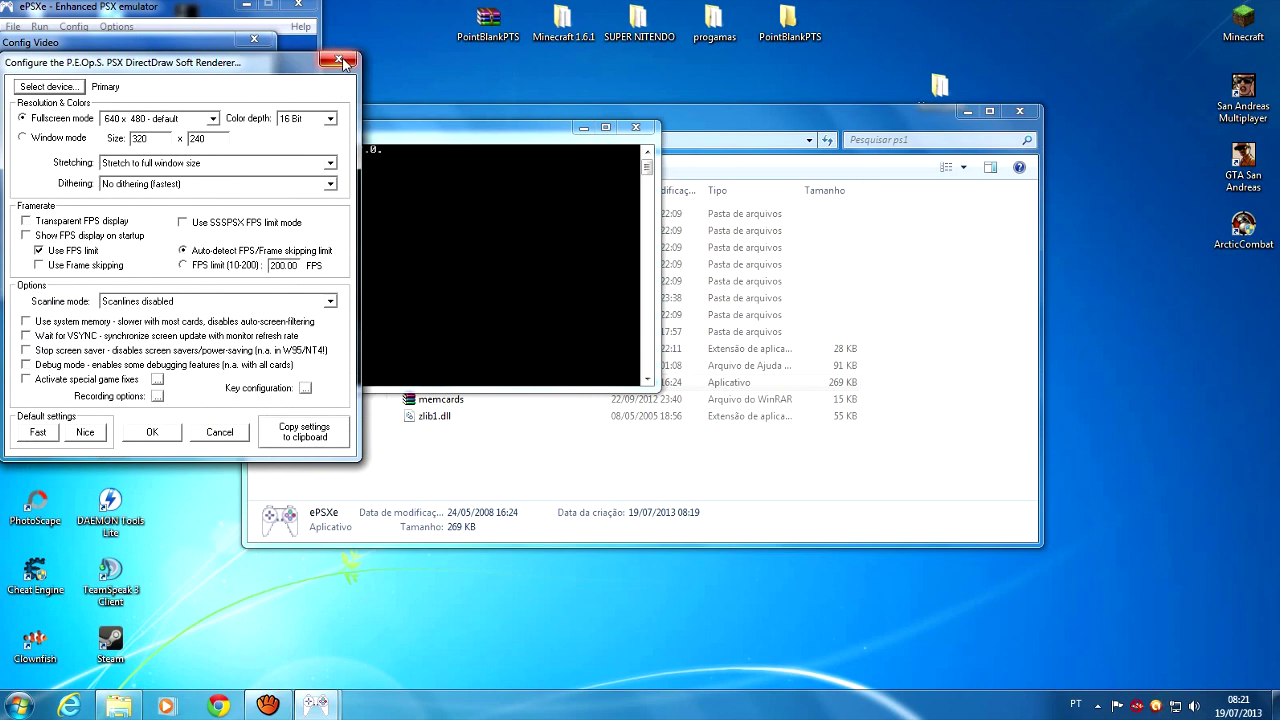
left_click_drag(195, 64, 600, 69)
left_click(578, 124)
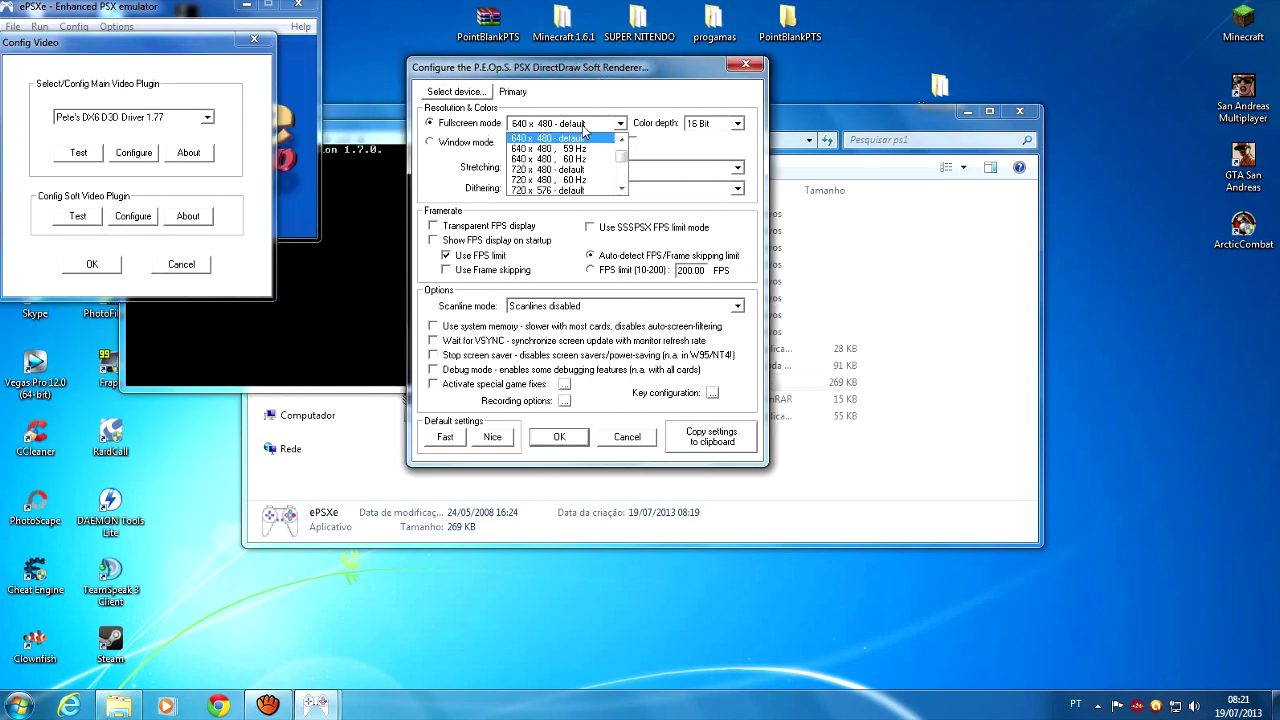
left_click(585, 129)
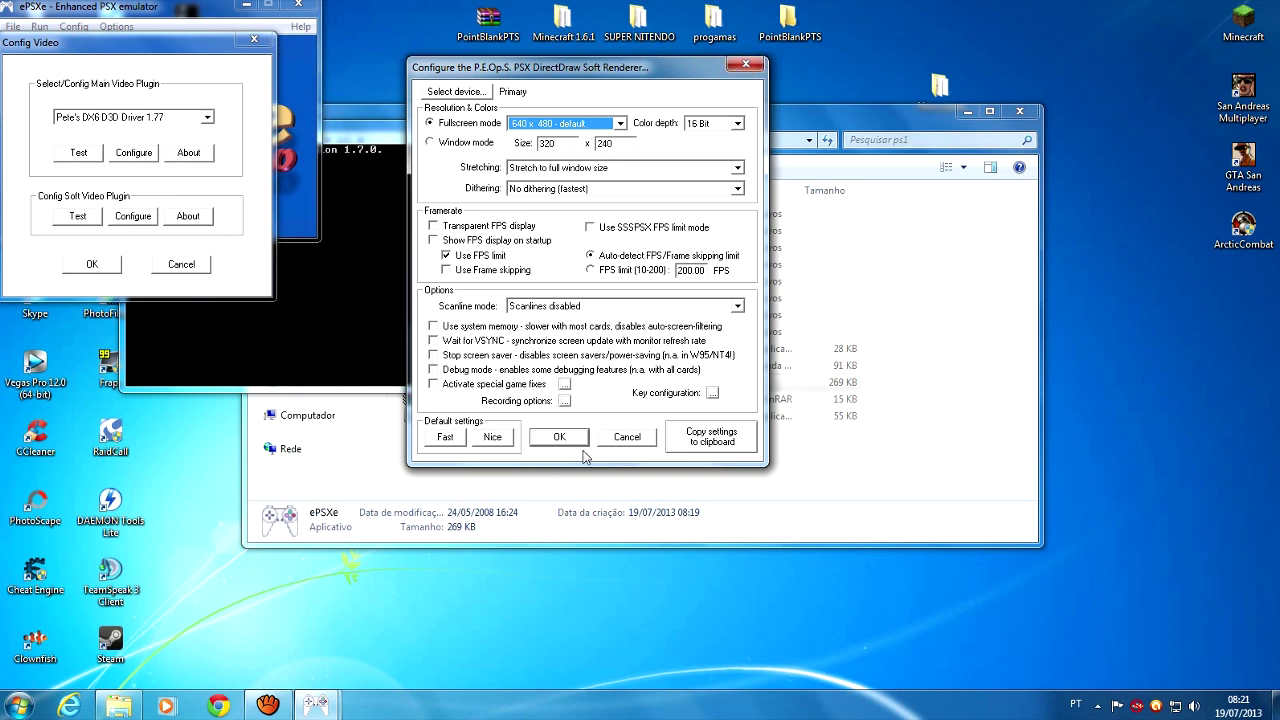
left_click(575, 438)
left_click(103, 270)
Assign J1_LEFT to the up direction of port 1's first pad and save the gamepad configuration
left_click_drag(40, 6, 570, 88)
left_click(569, 109)
mouse_move(603, 110)
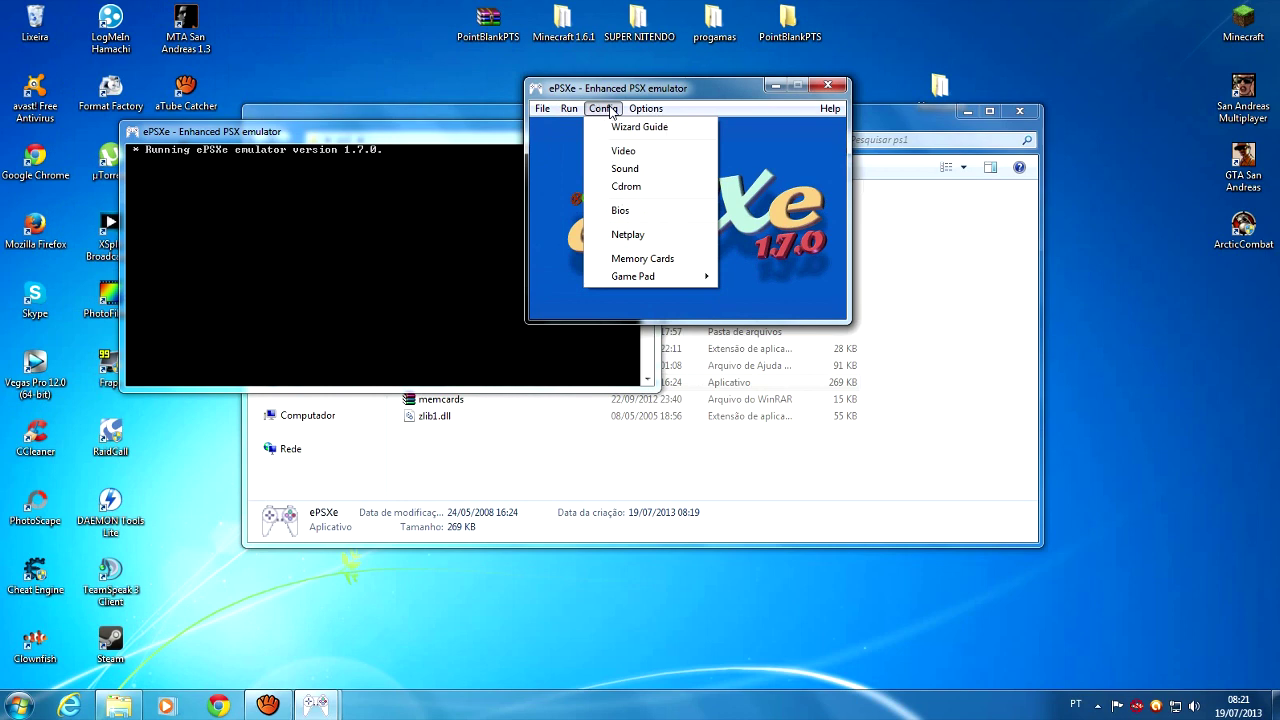
mouse_move(648, 281)
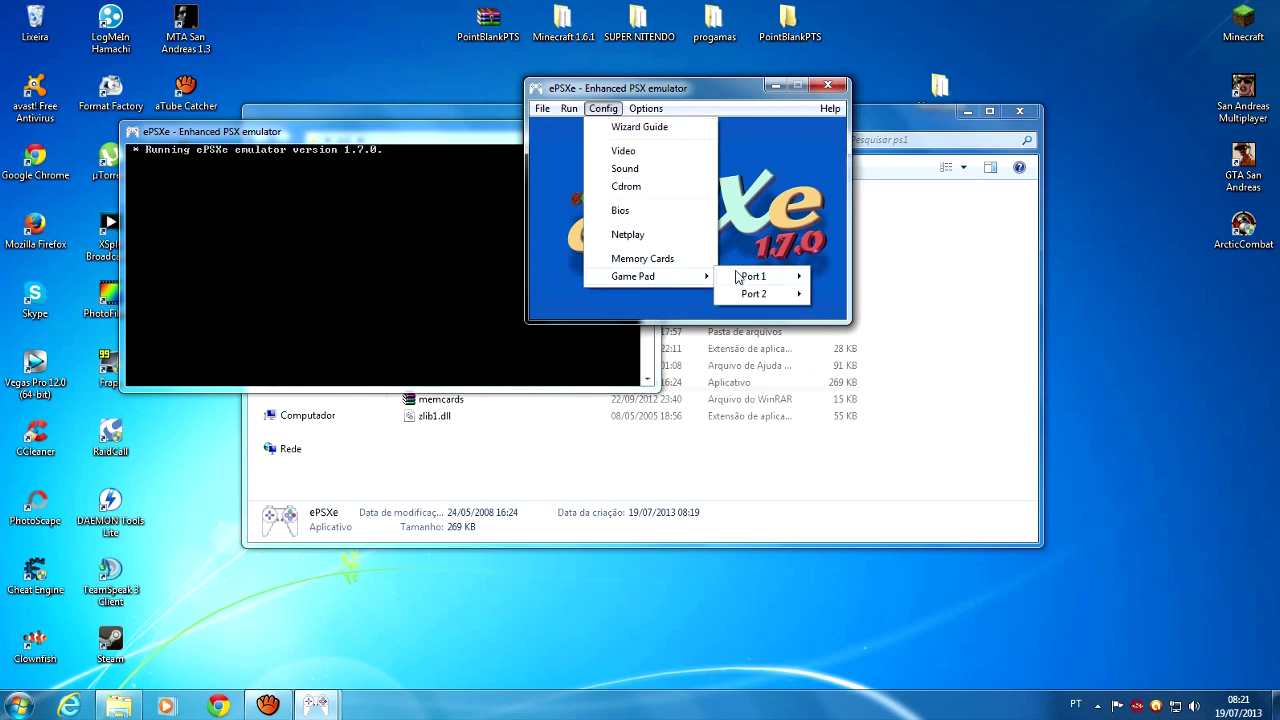
mouse_move(751, 280)
left_click(838, 278)
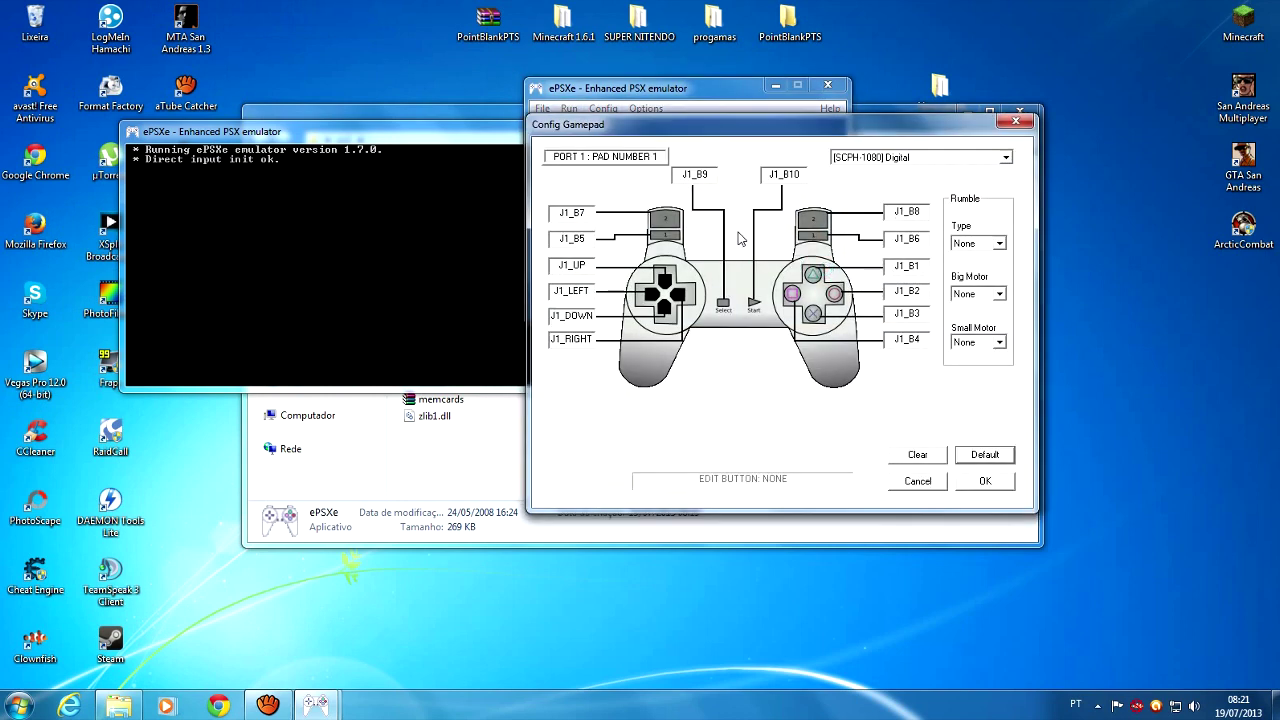
left_click(582, 218)
key("Left")
left_click(588, 291)
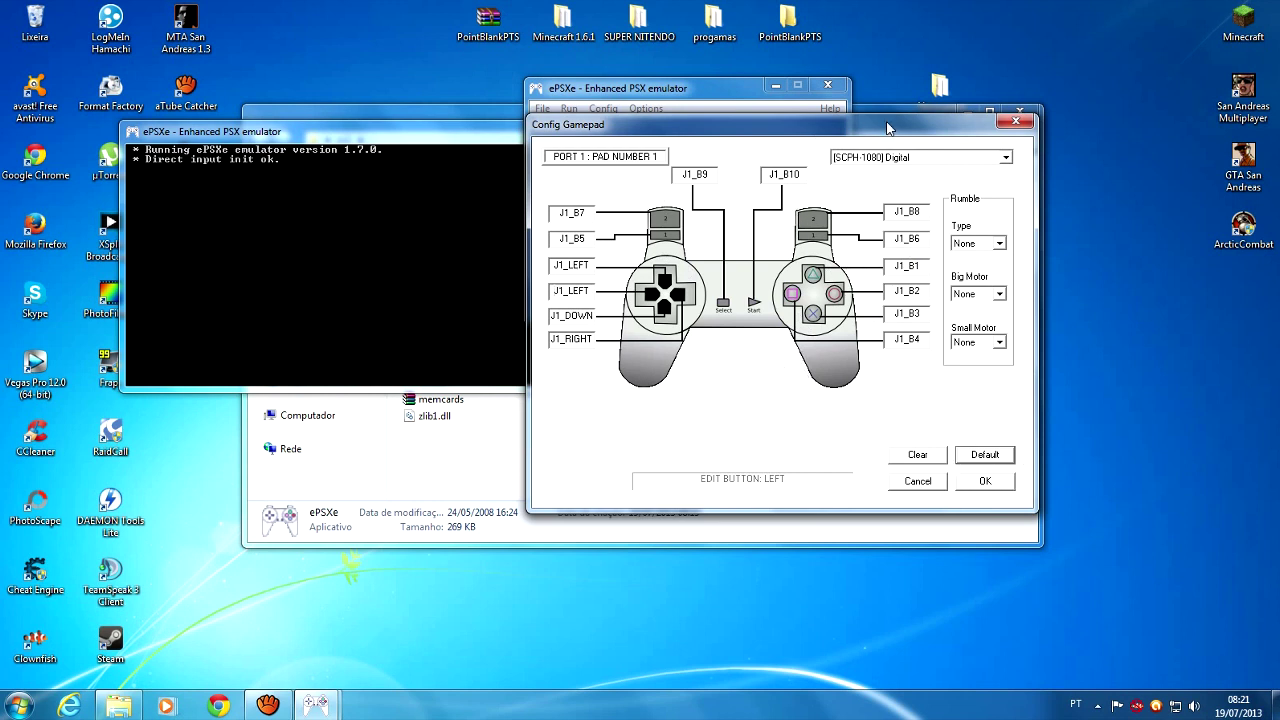
left_click(987, 482)
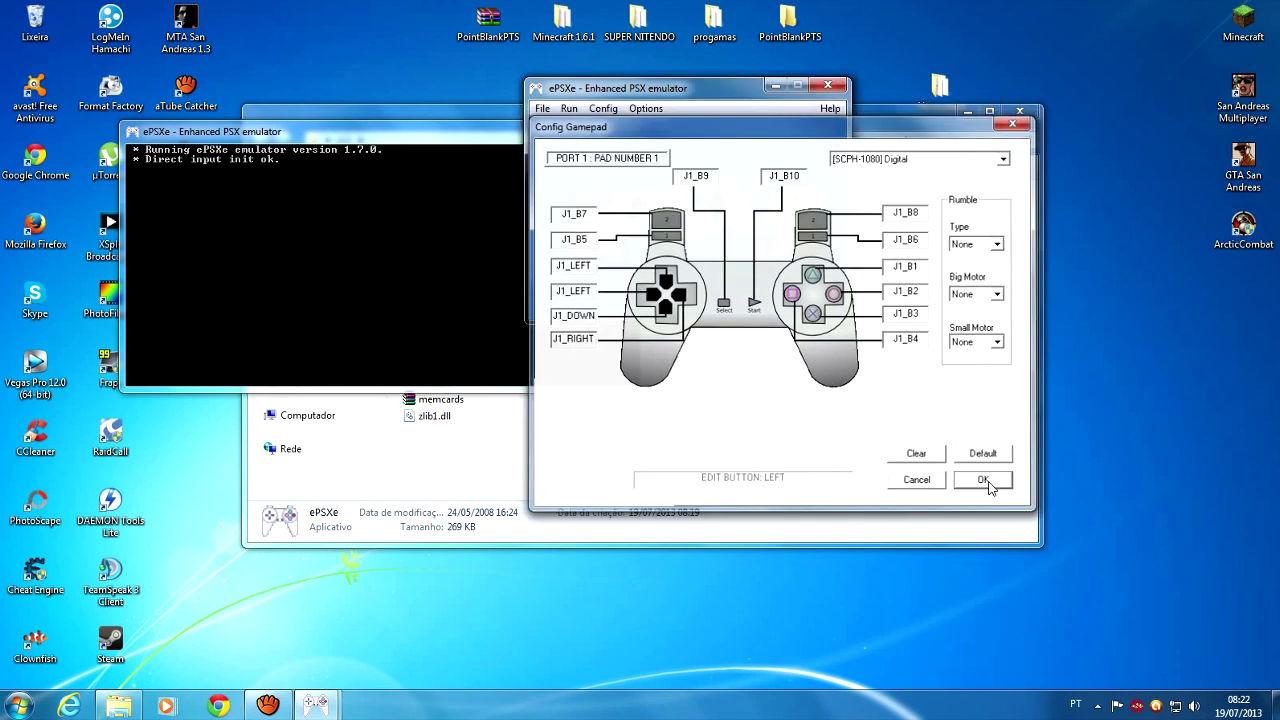
Select Disabled Netplay as the netplay plugin and accept the netplay configuration
left_click(549, 112)
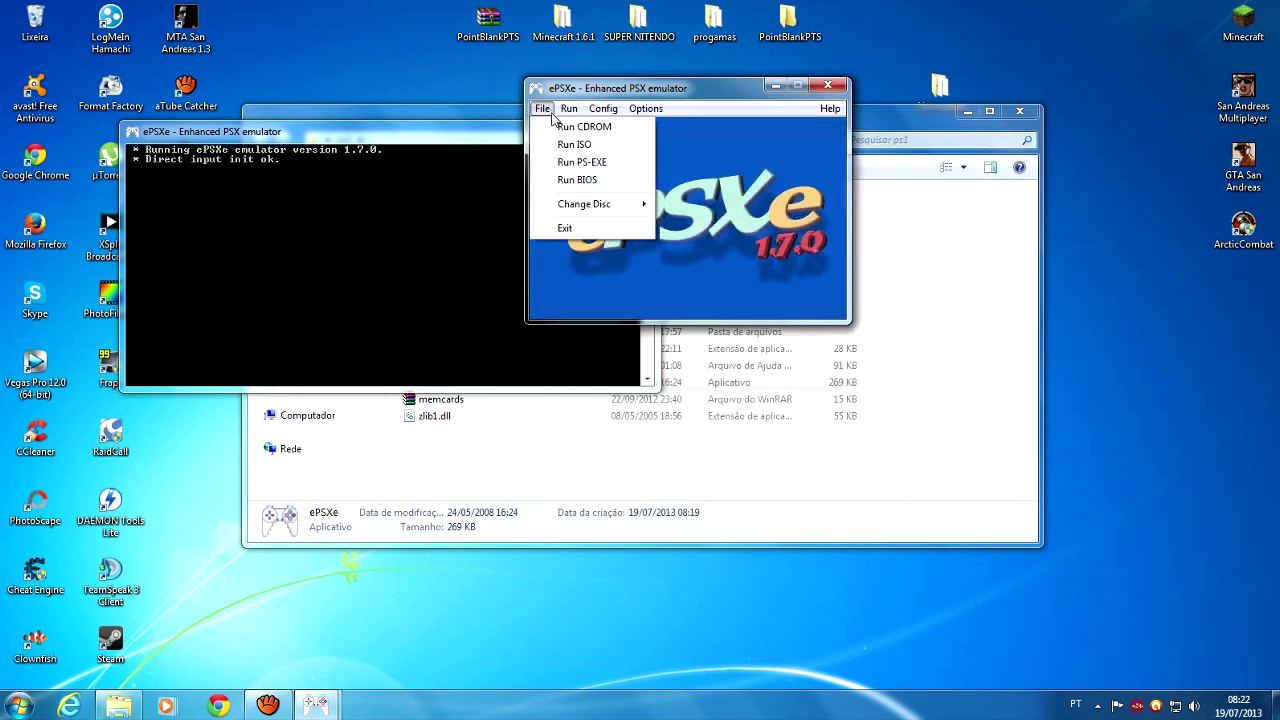
mouse_move(603, 110)
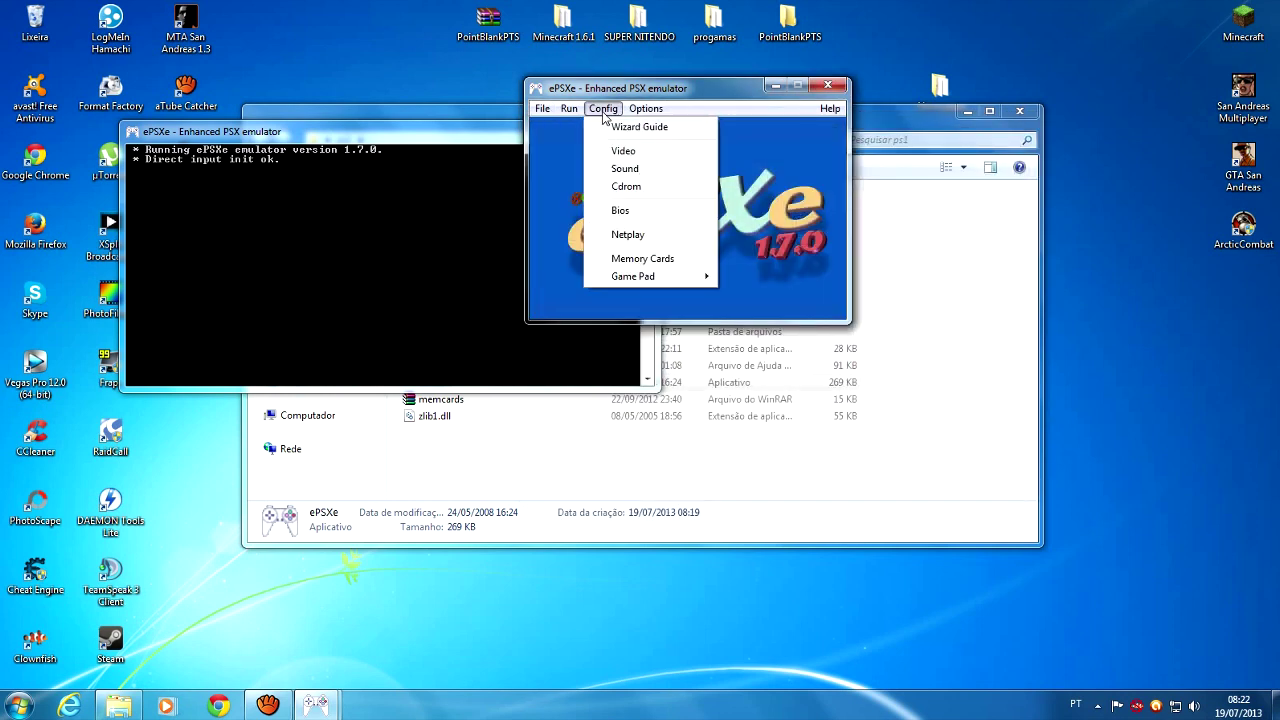
left_click(636, 236)
left_click(664, 238)
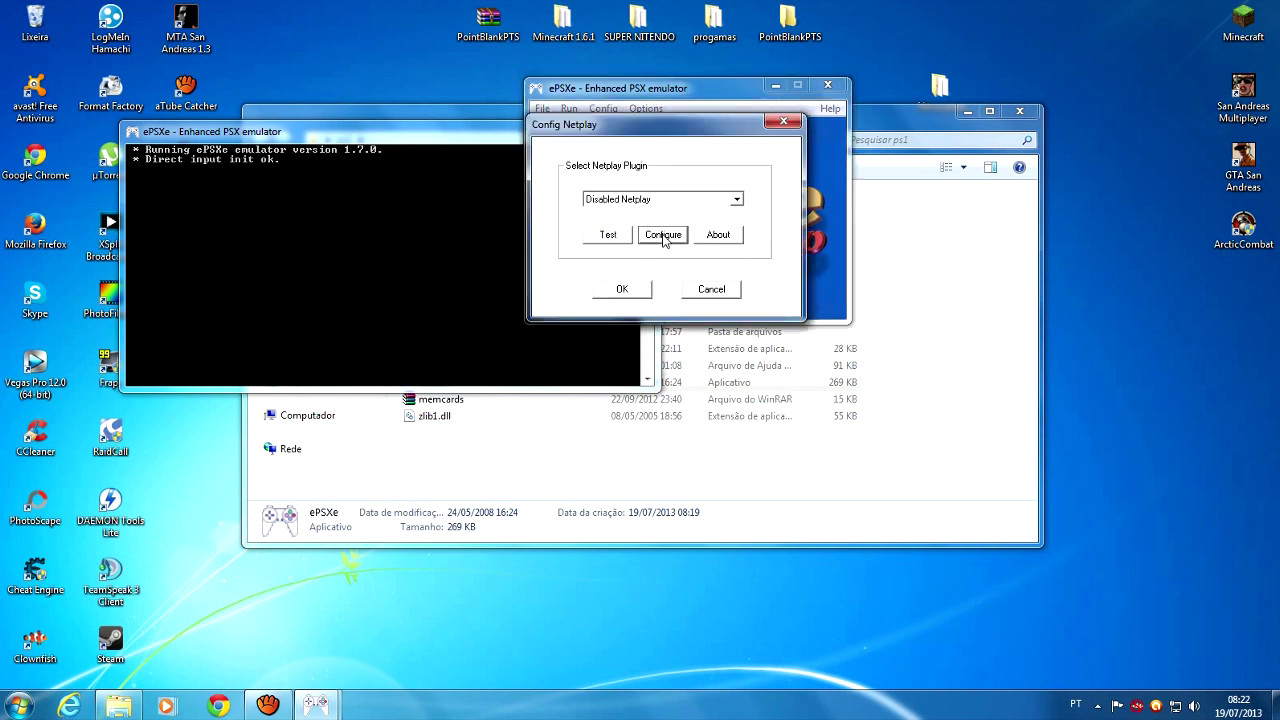
left_click(660, 199)
left_click(657, 210)
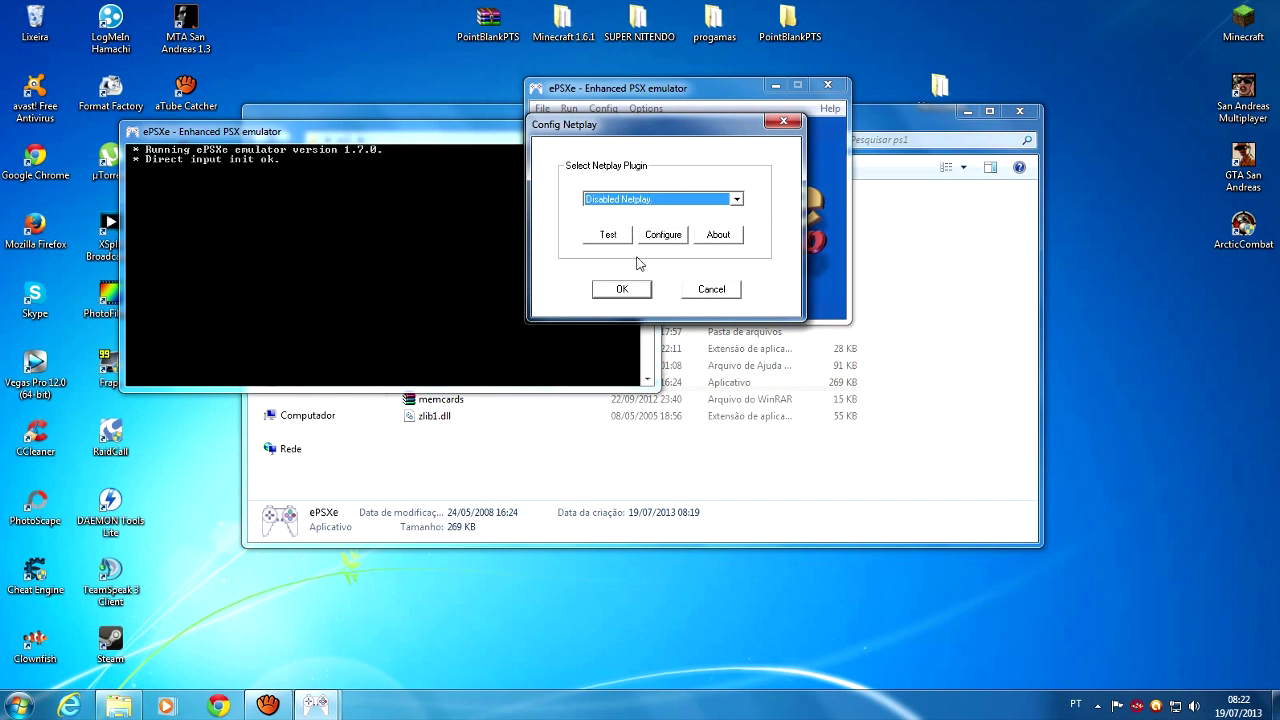
left_click(622, 289)
left_click(569, 108)
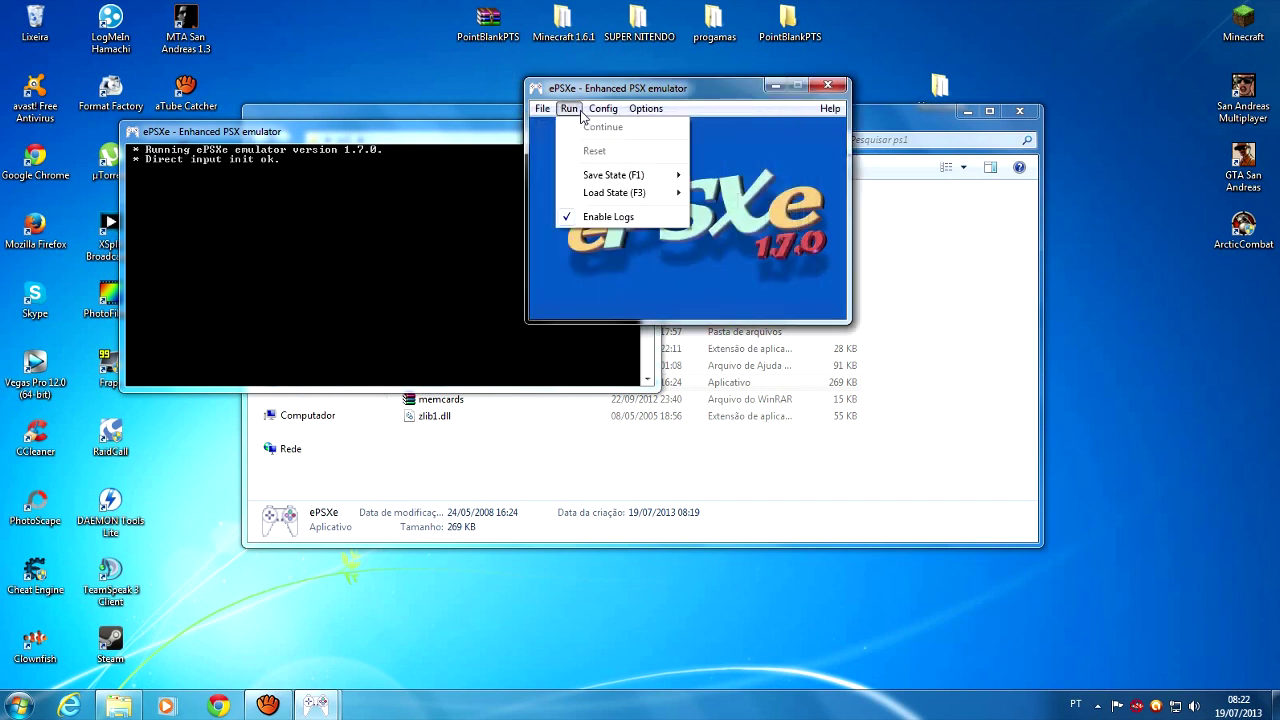
mouse_move(623, 195)
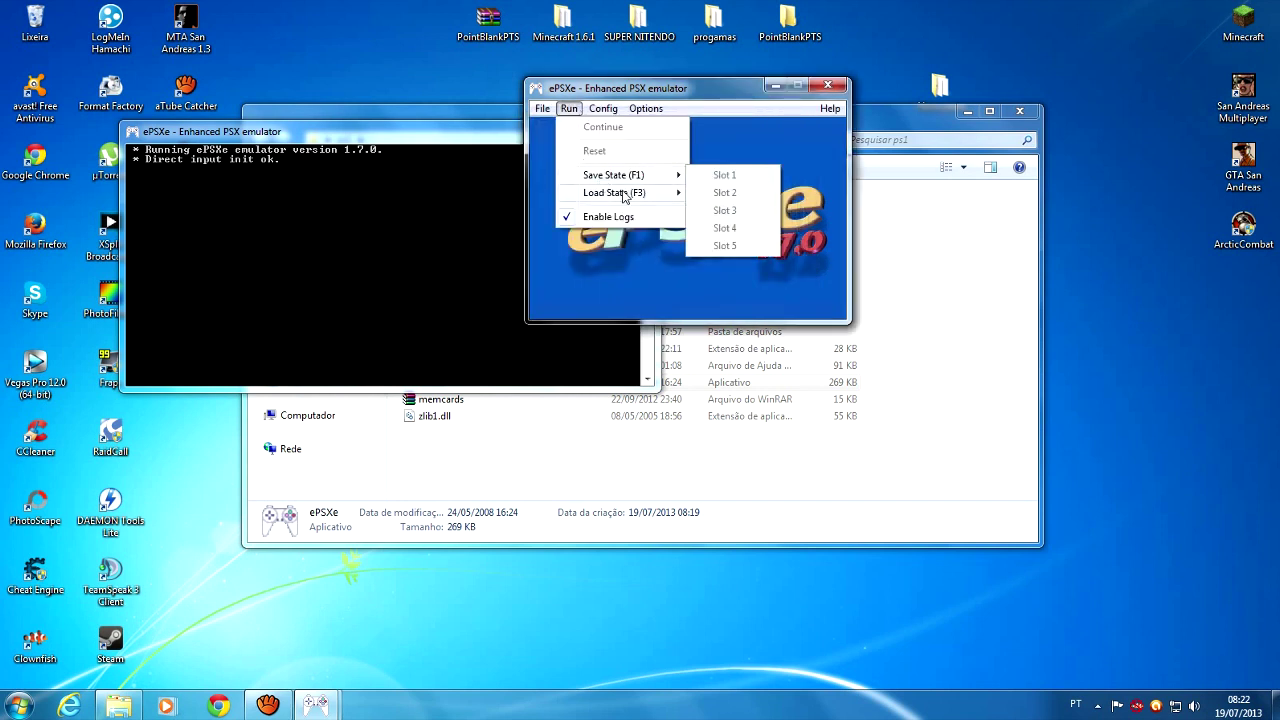
left_click(645, 108)
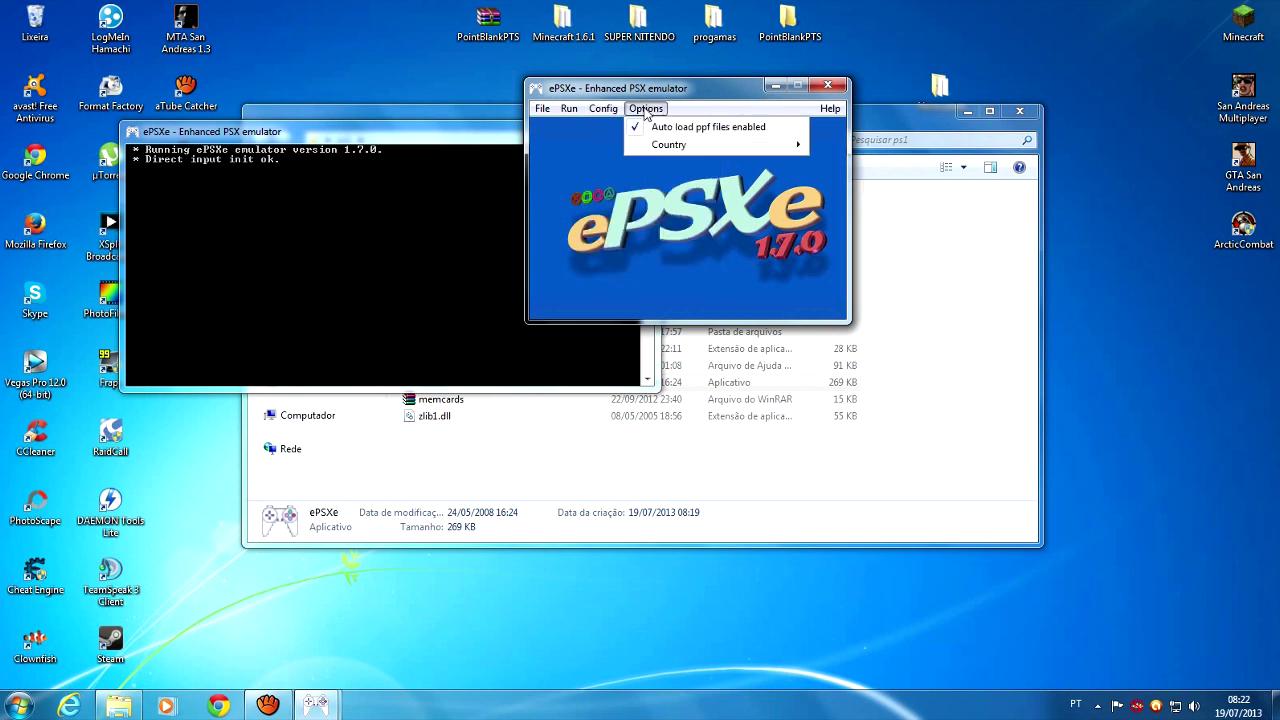
mouse_move(581, 113)
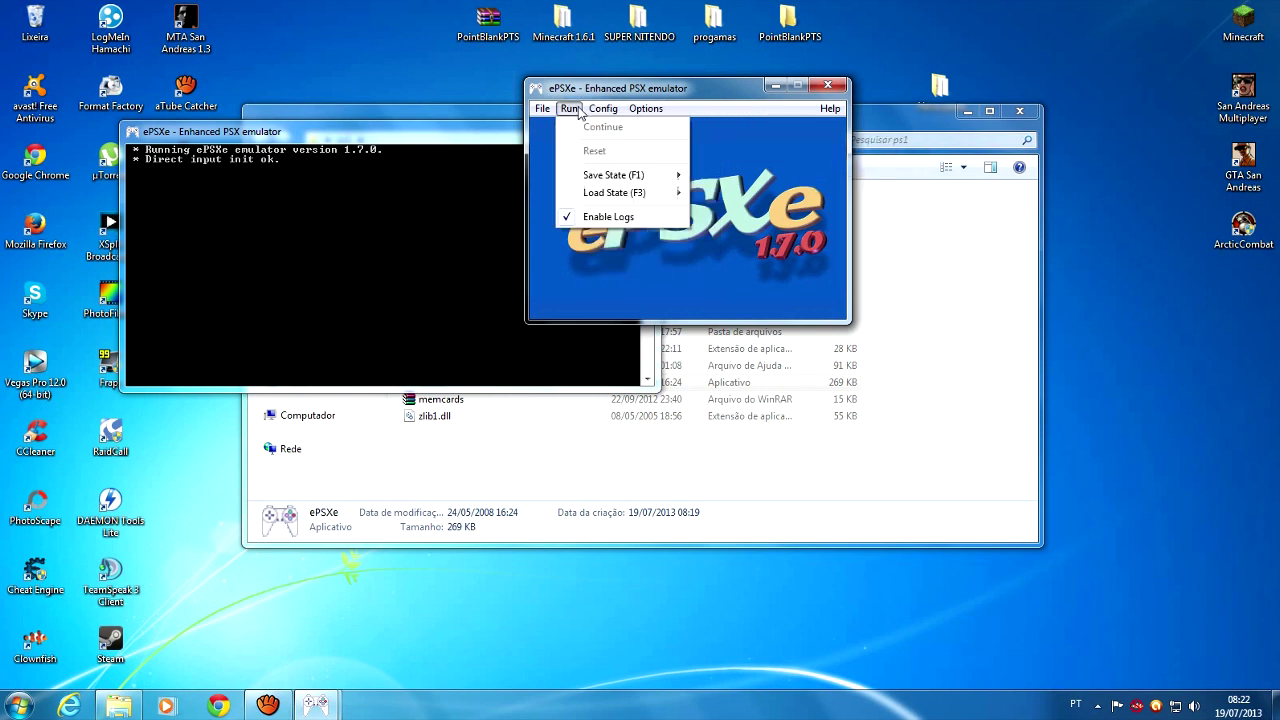
left_click(568, 108)
Try to run a game from an ISO image in the emulator
left_click(542, 108)
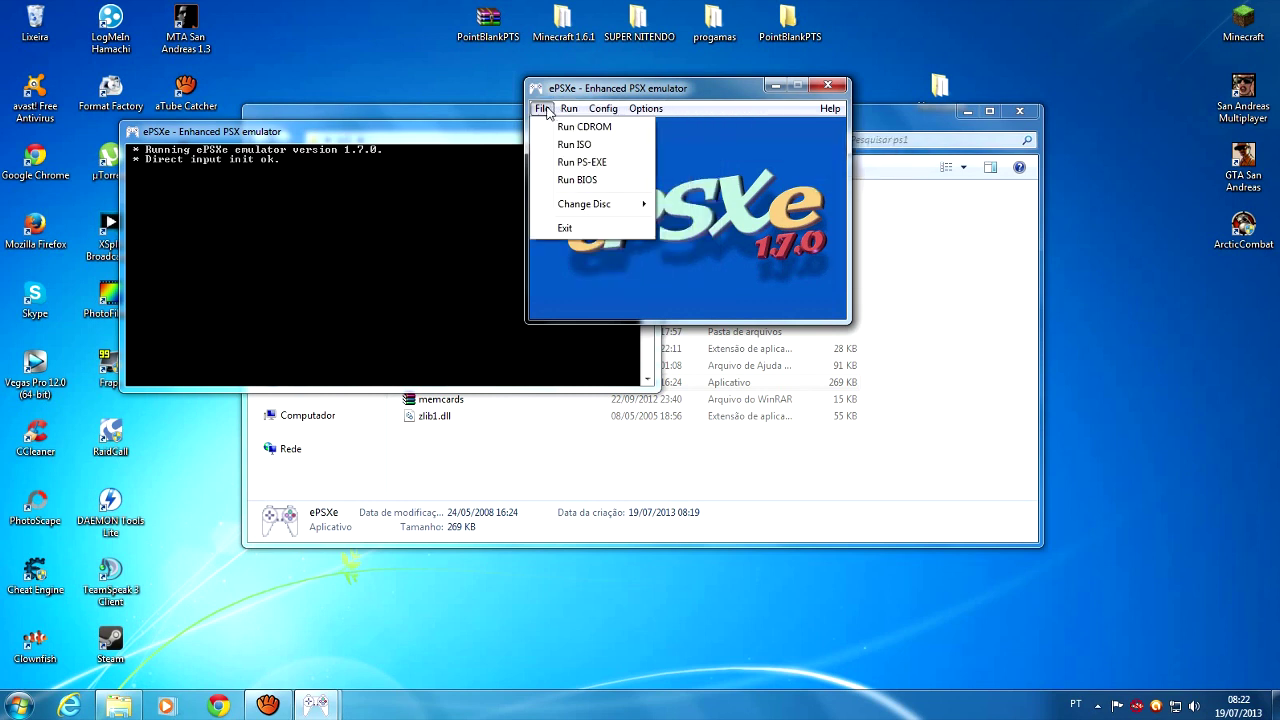
left_click(582, 146)
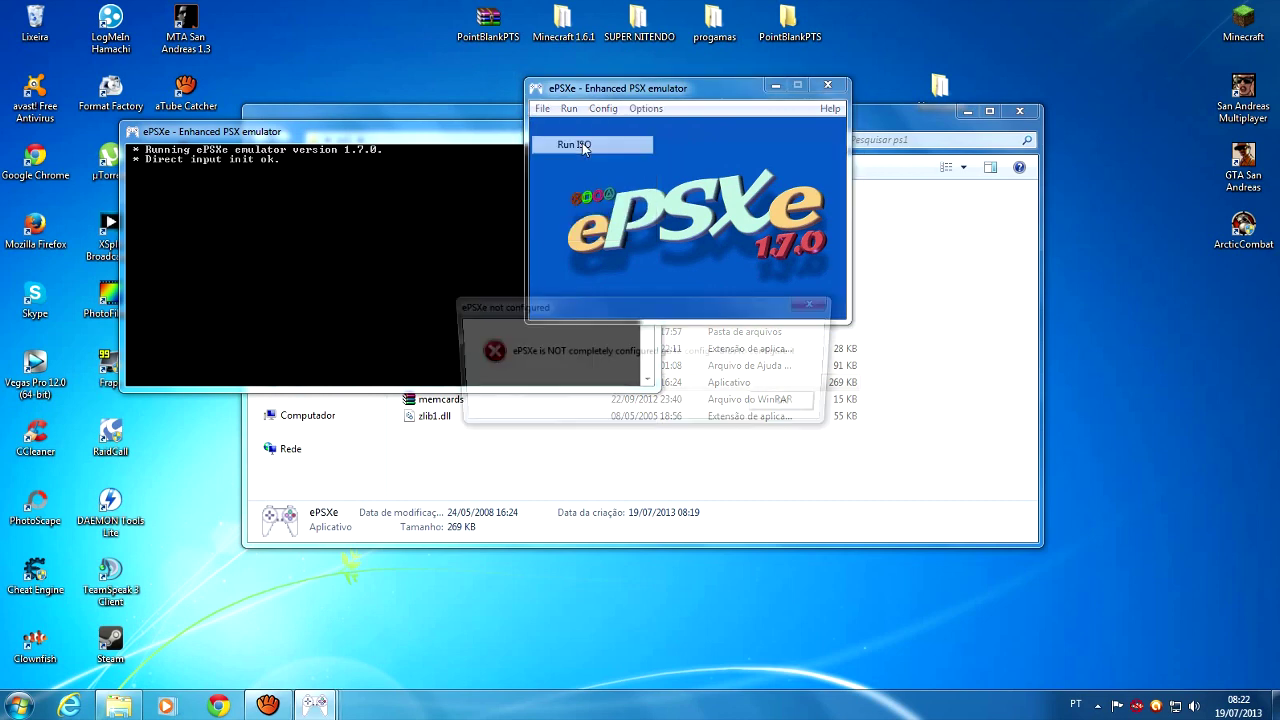
left_click(793, 406)
left_click(541, 108)
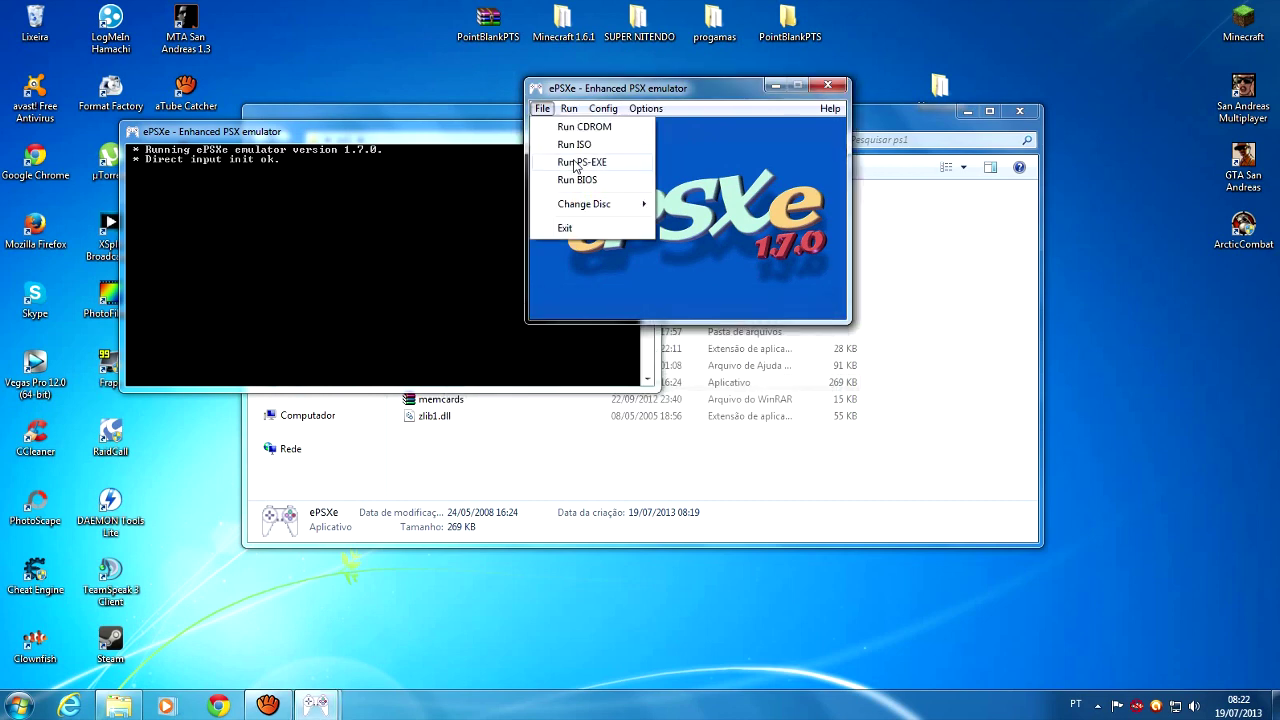
left_click(578, 162)
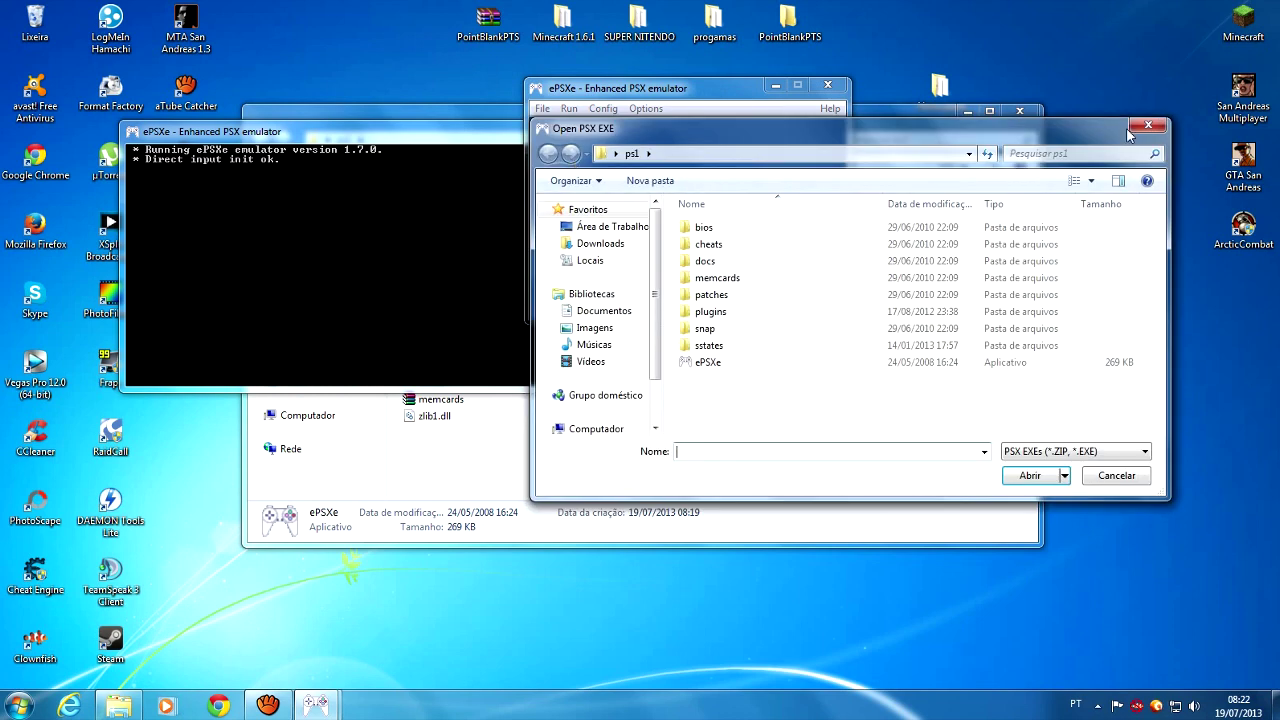
left_click(1148, 126)
Try to run the emulator's BIOS
left_click(541, 108)
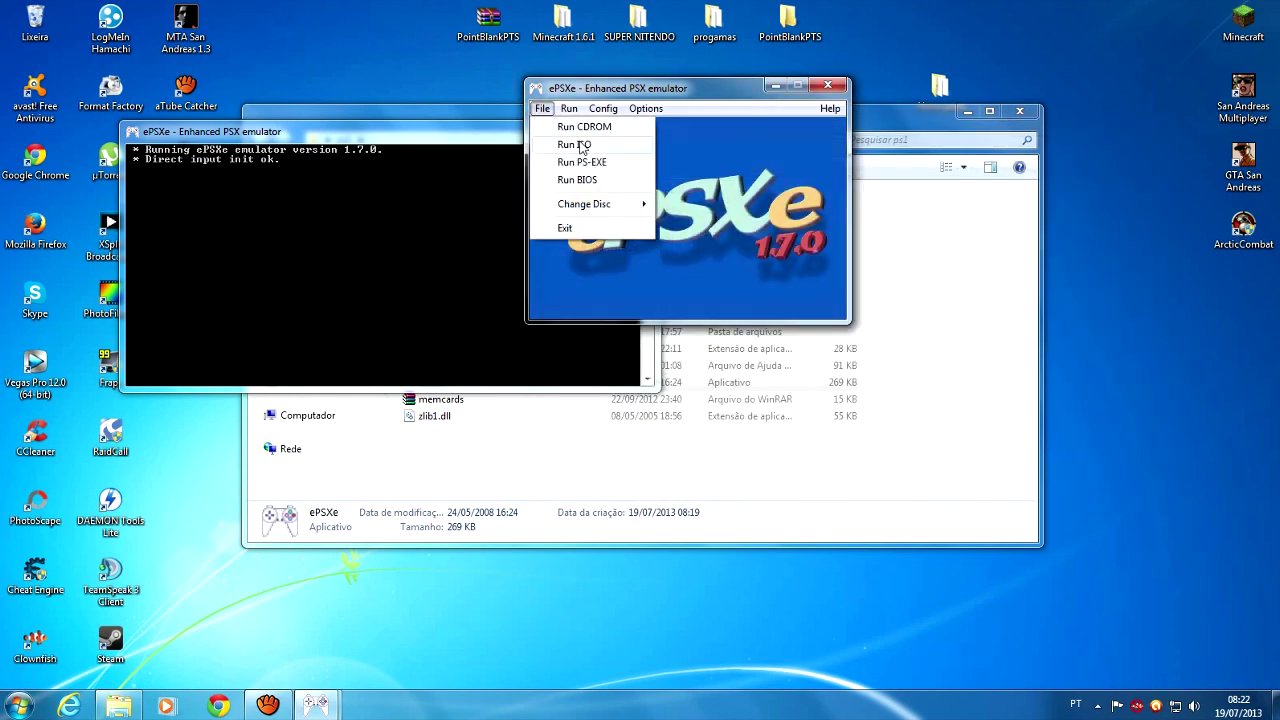
left_click(590, 179)
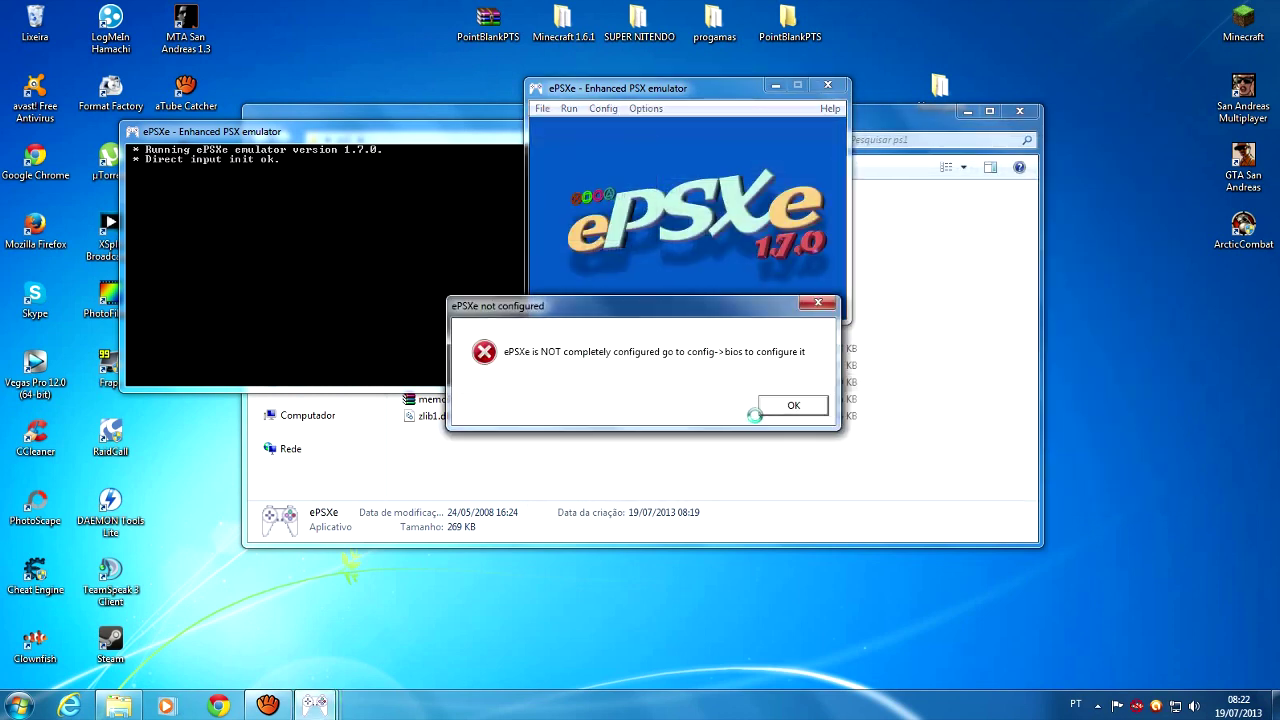
left_click(793, 406)
left_click(541, 108)
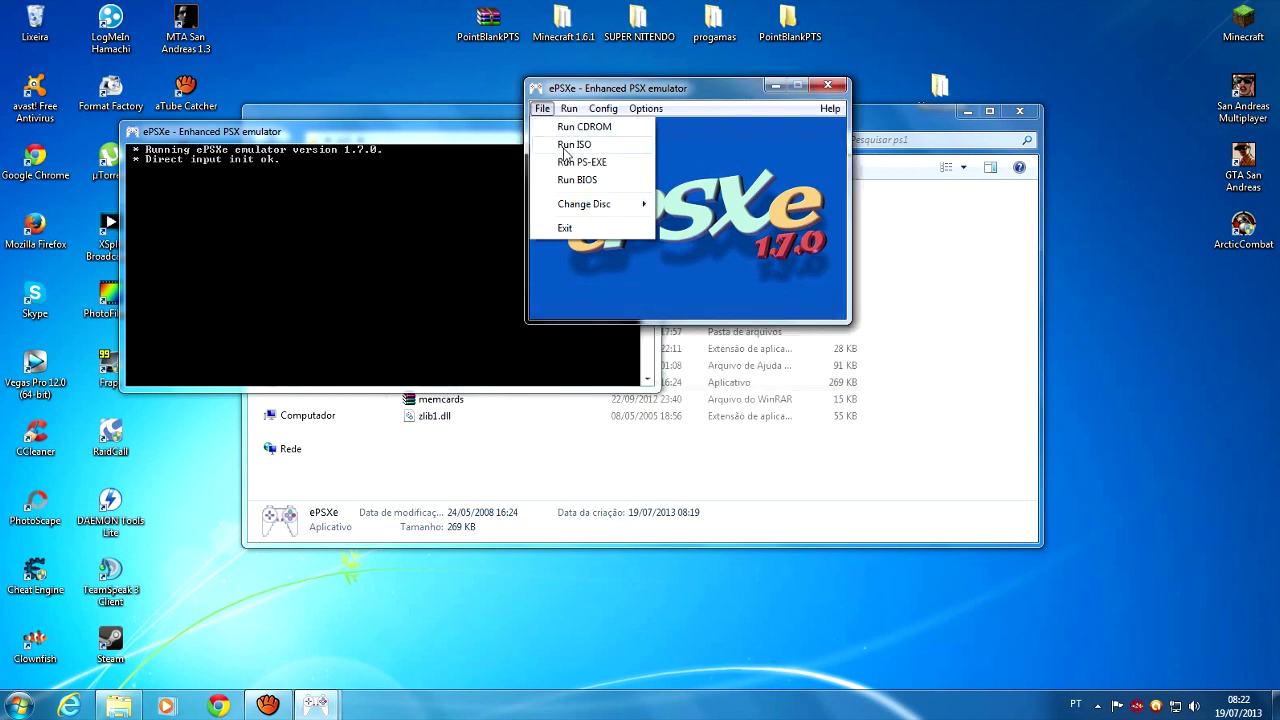
left_click(752, 220)
left_click(416, 250)
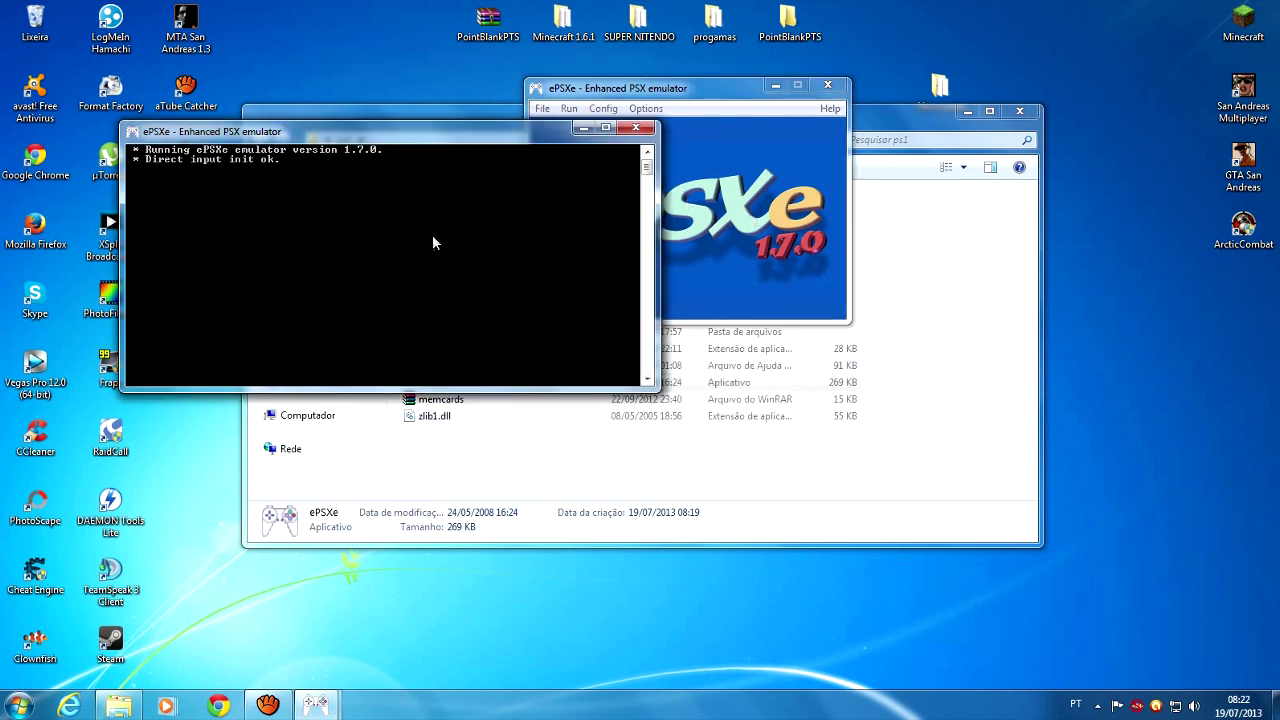
left_click(675, 162)
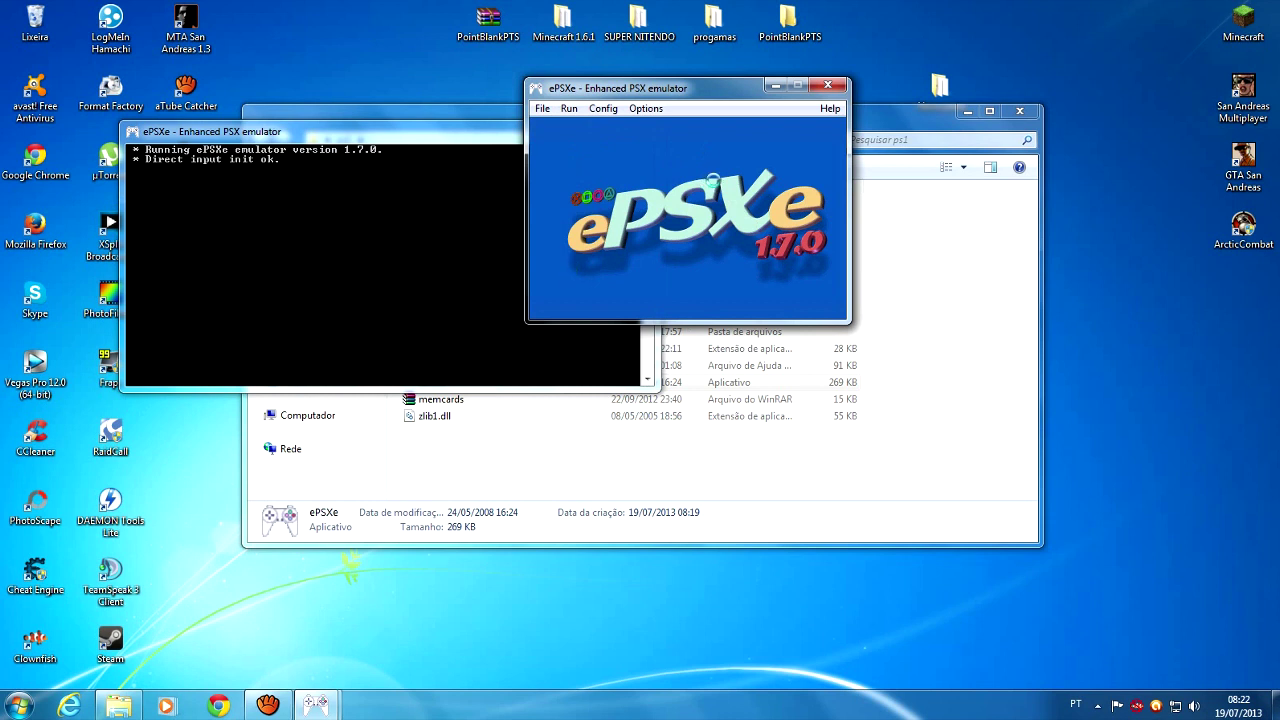
left_click_drag(713, 90, 730, 87)
left_click(562, 107)
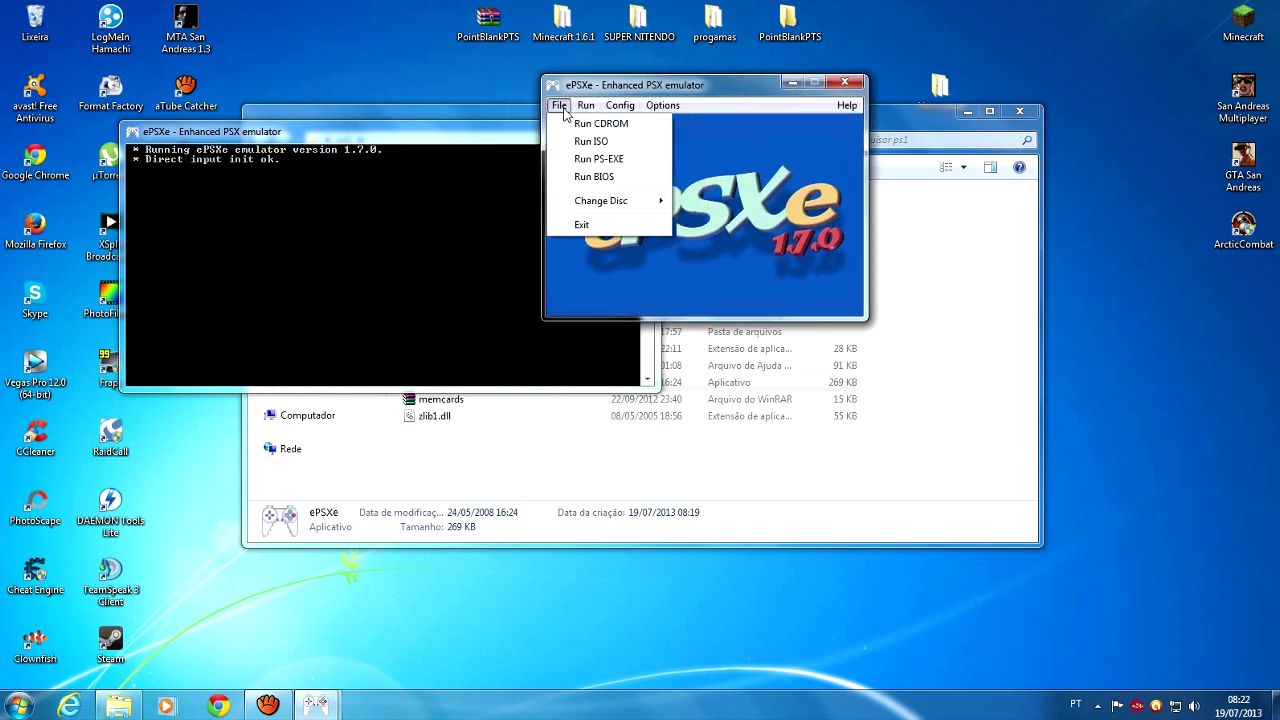
left_click(818, 222)
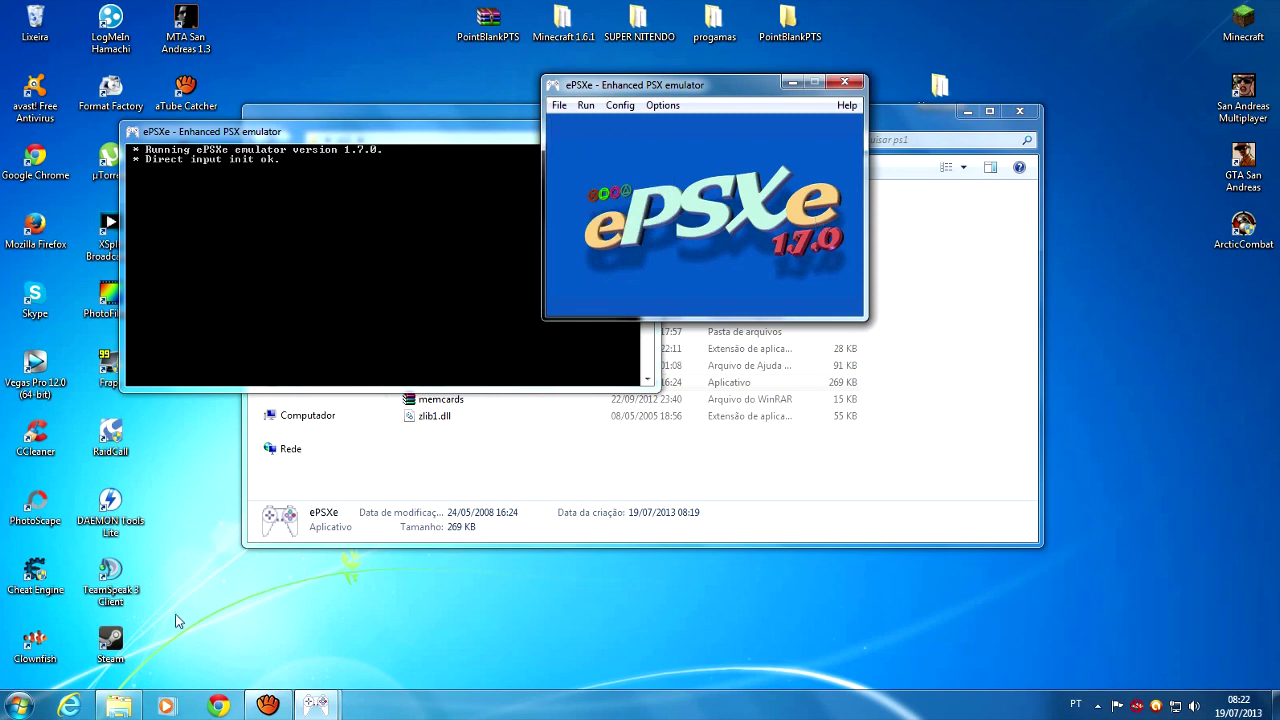
Switch to Google Chrome and open the CoolROM site from the emulador bookmark
left_click(220, 706)
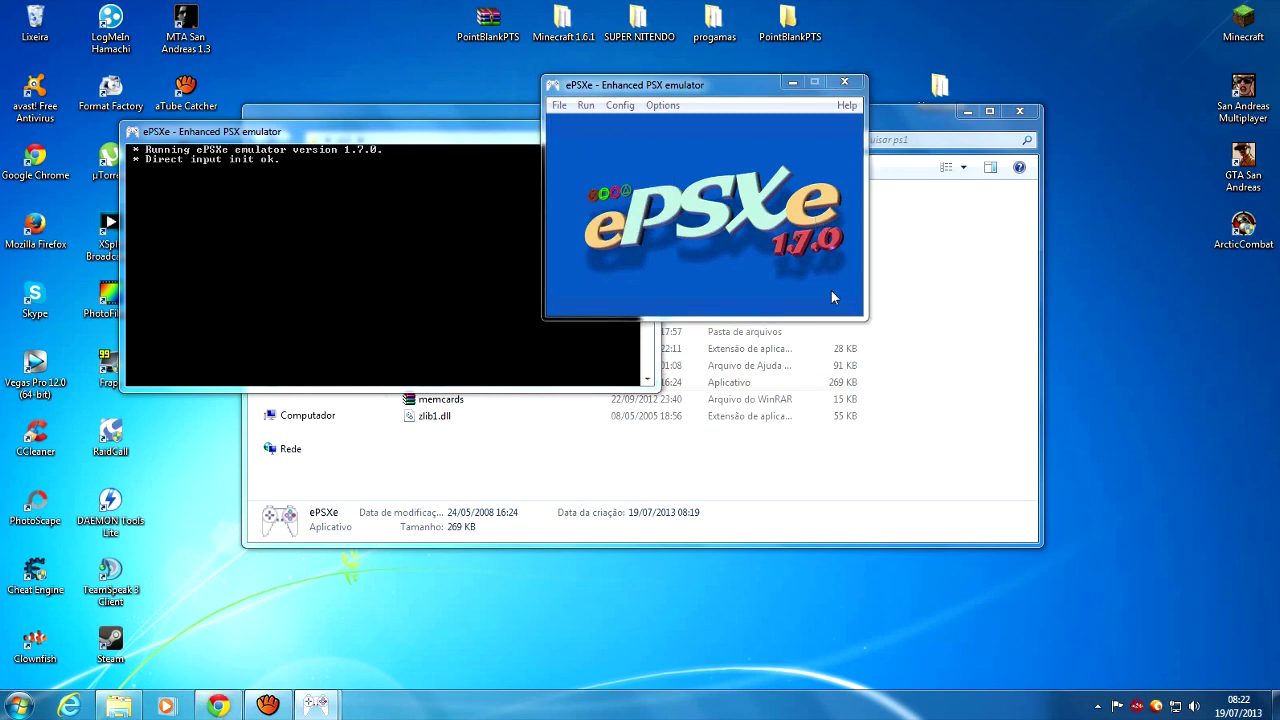
key("super+4")
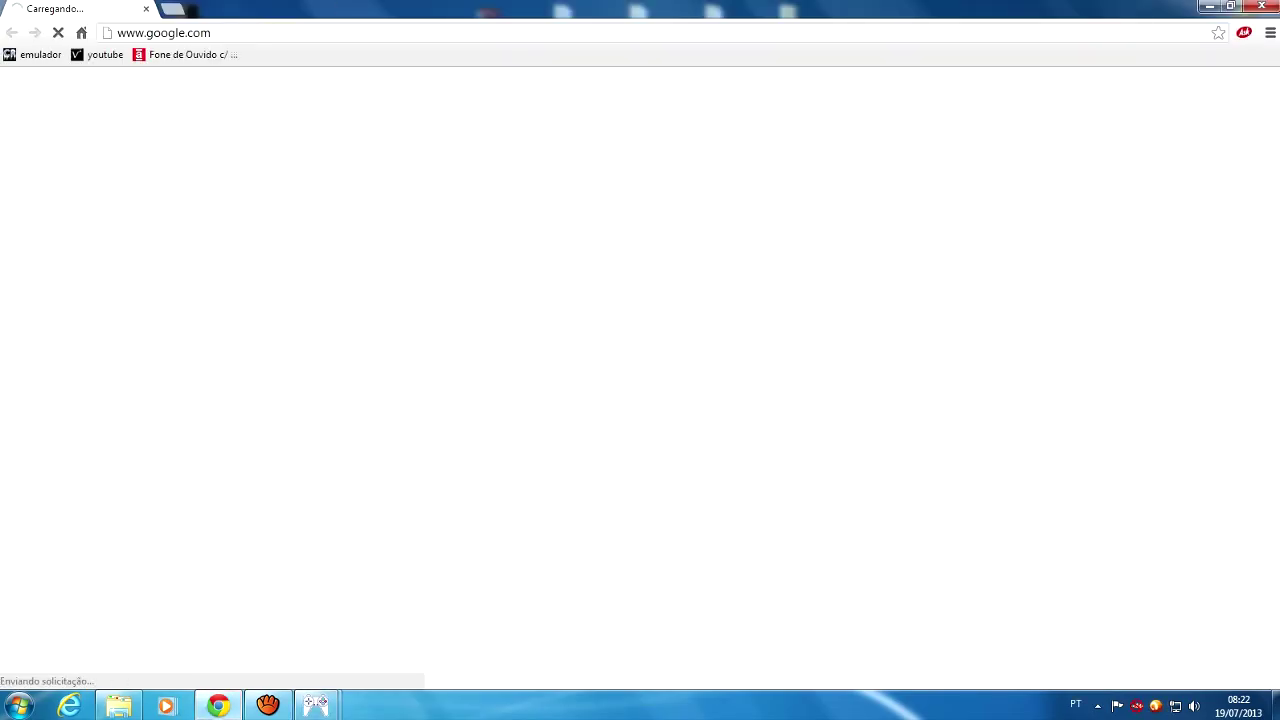
left_click(12, 56)
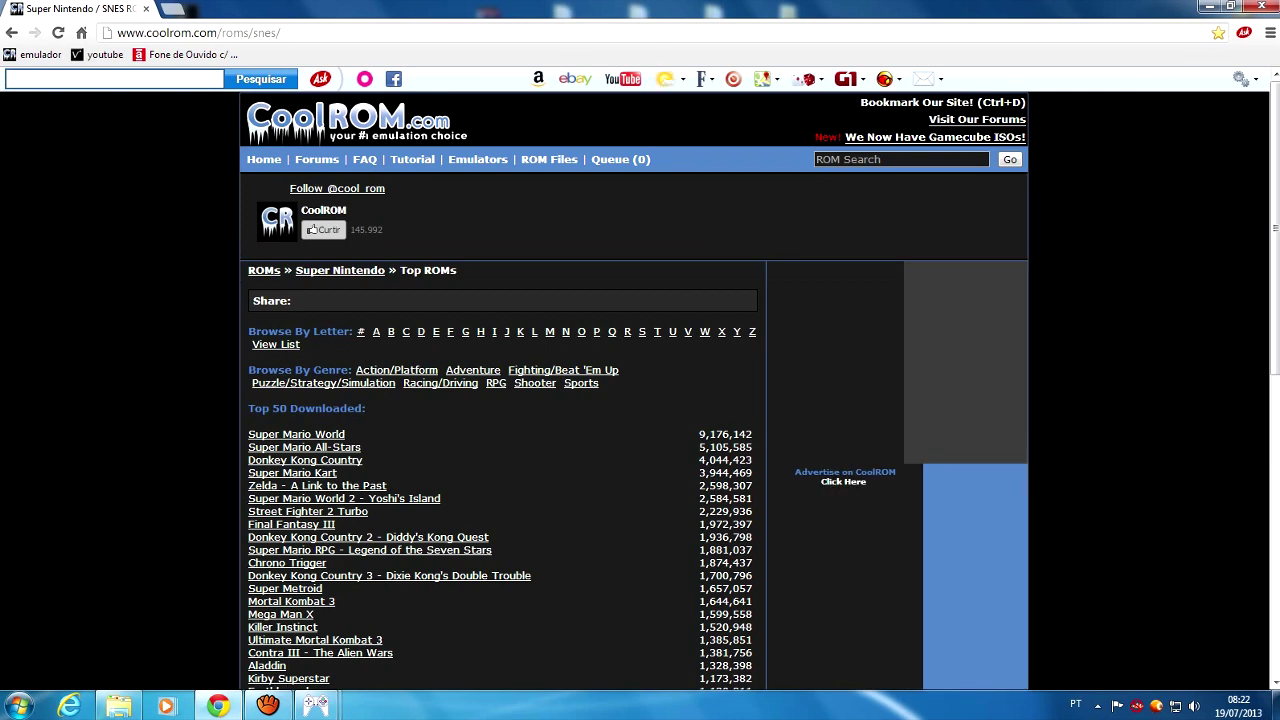
left_click(172, 9)
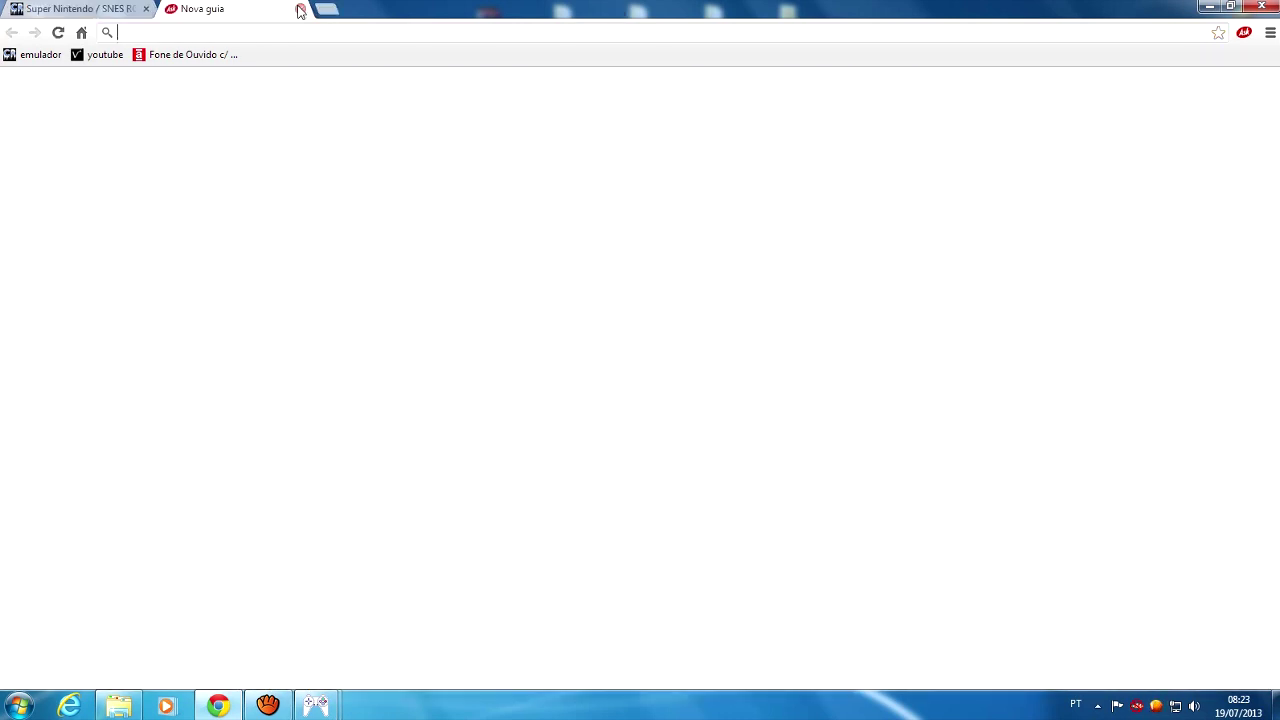
left_click(300, 9)
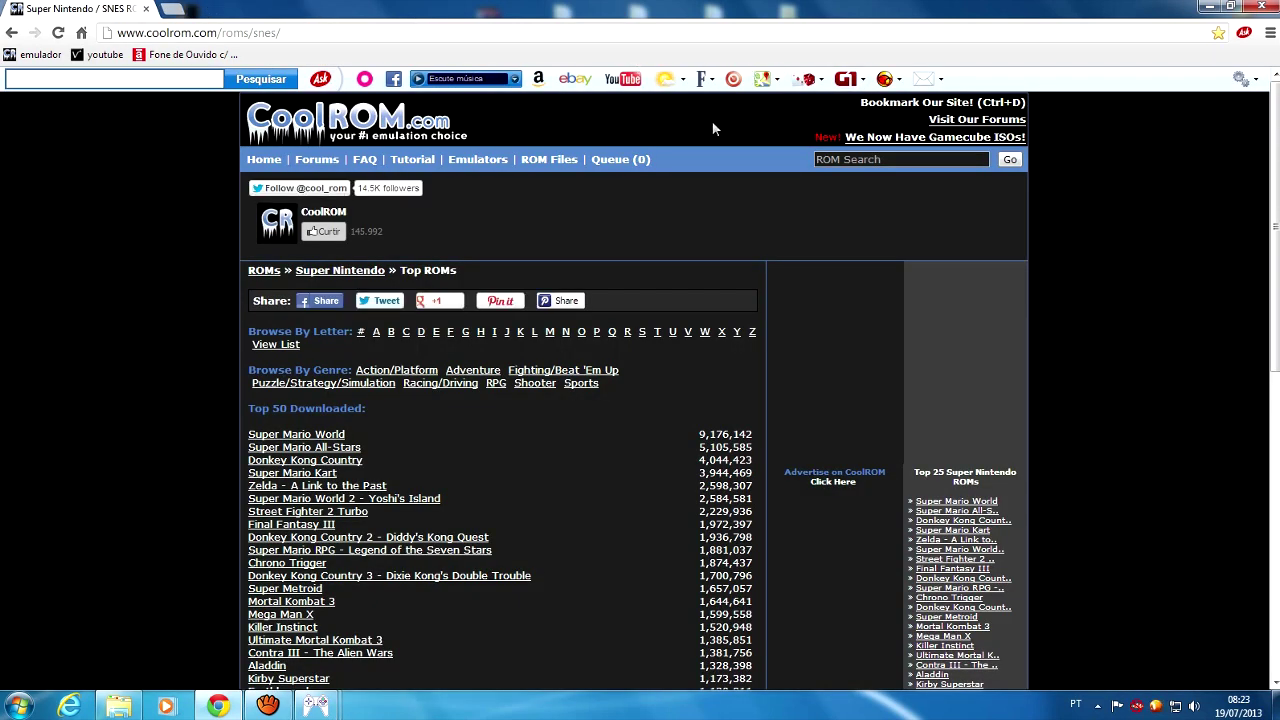
mouse_move(562, 331)
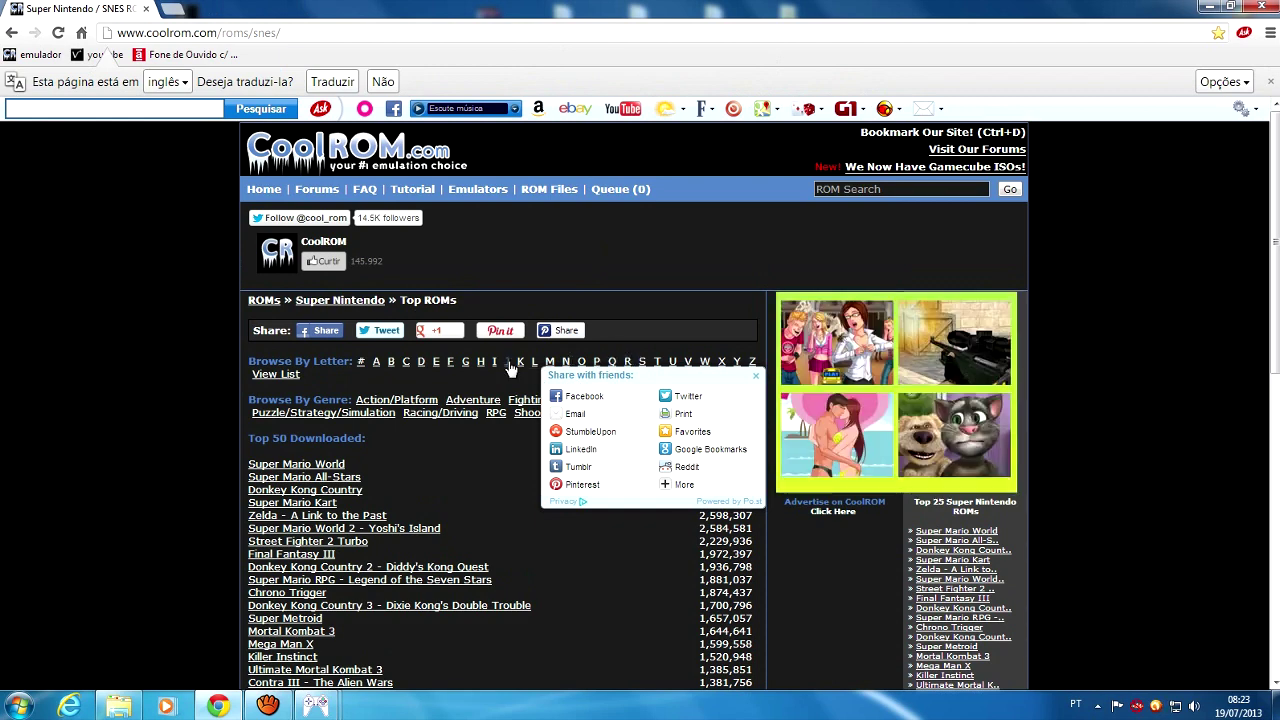
left_click(507, 361)
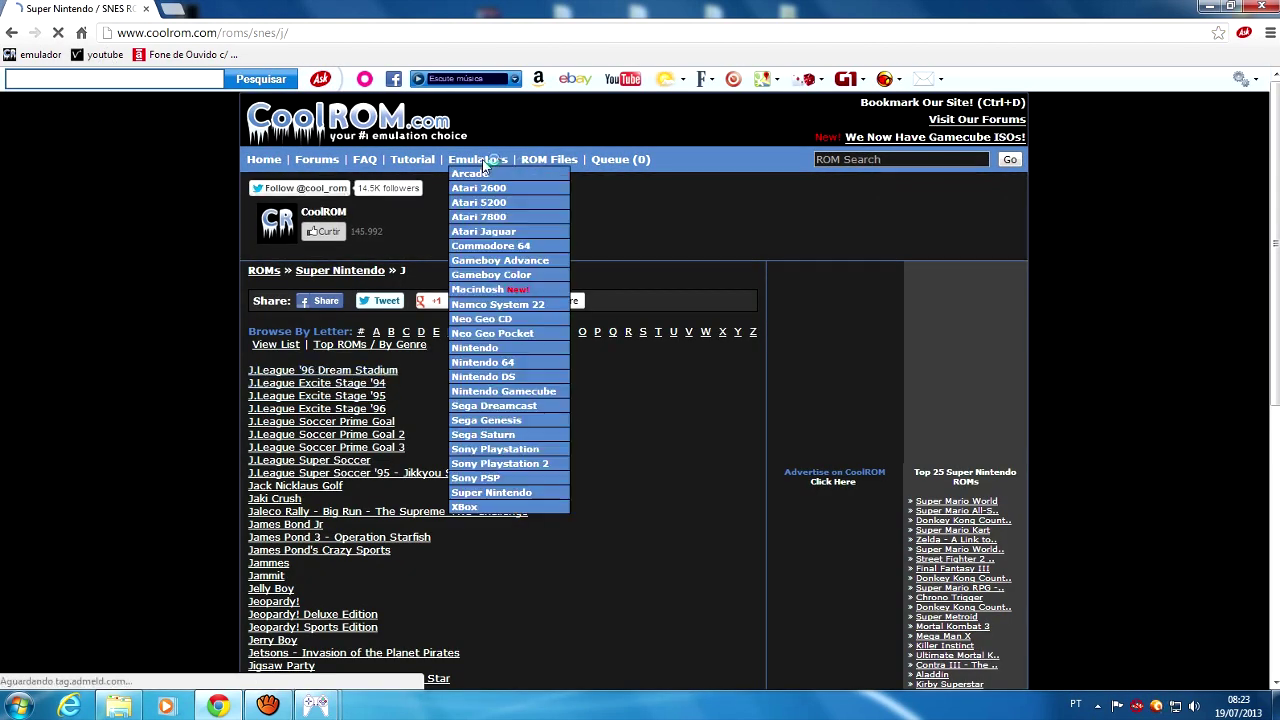
mouse_move(549, 160)
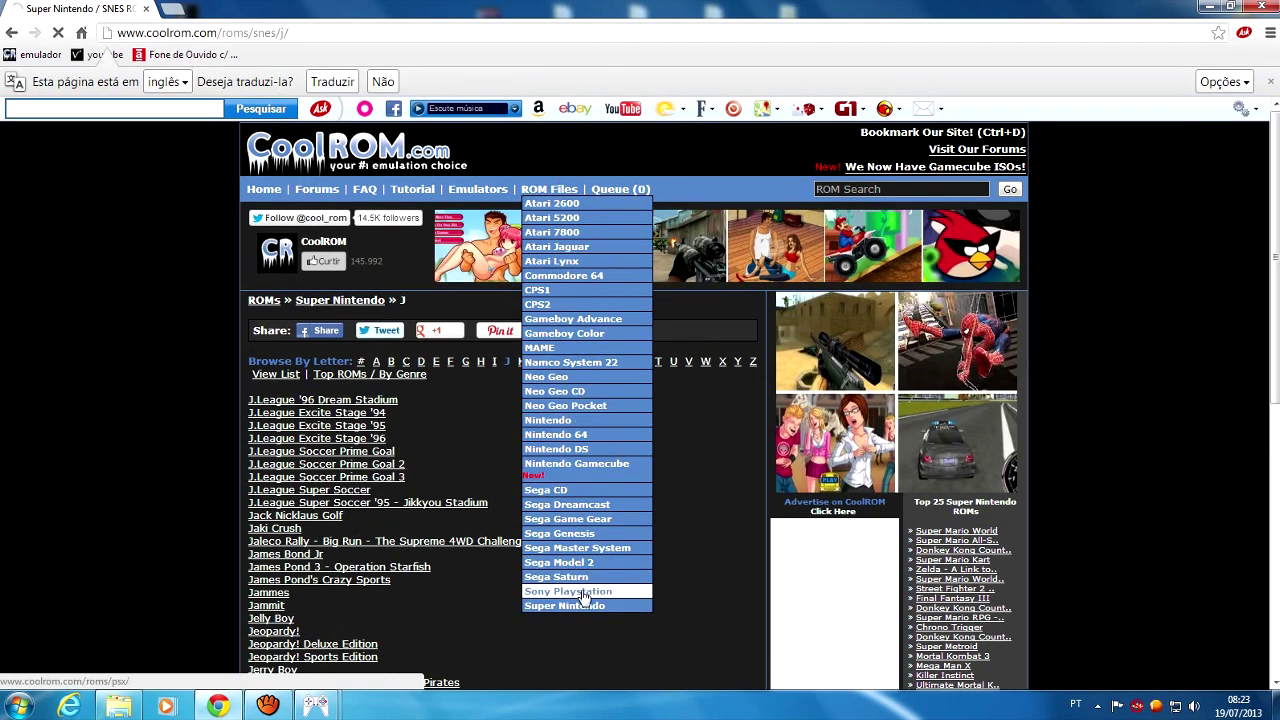
left_click(575, 562)
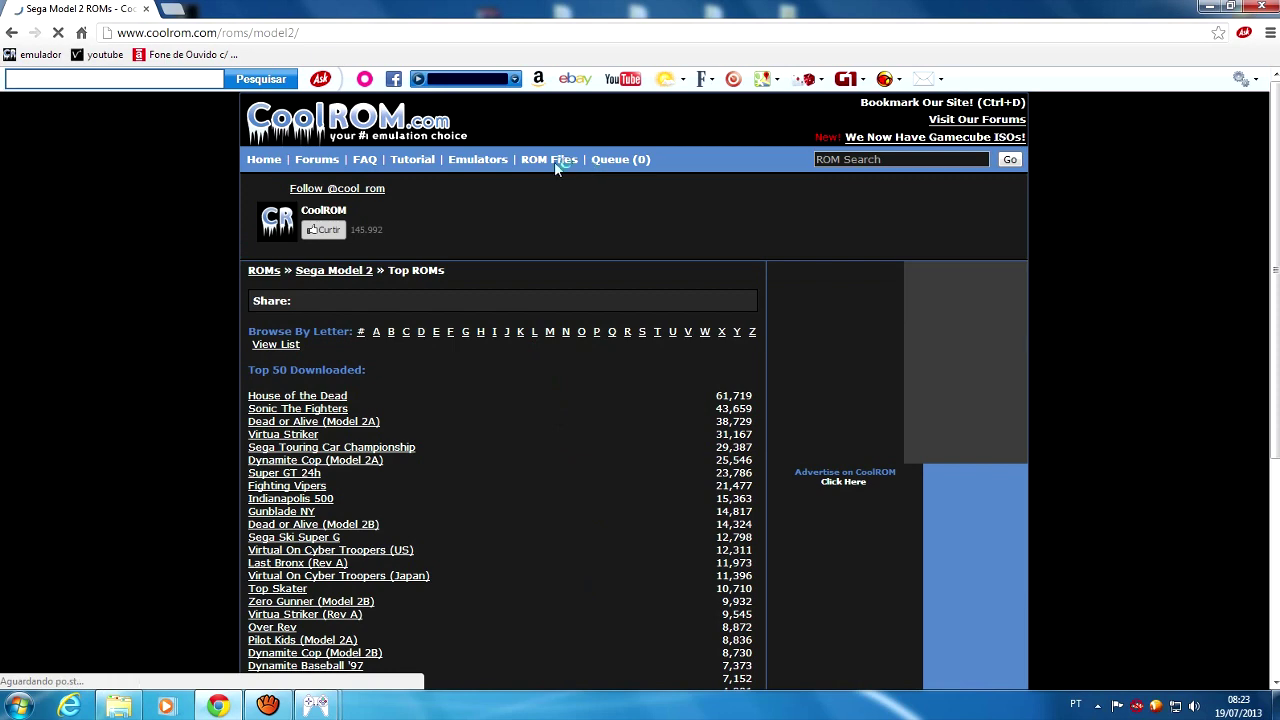
Open CoolROM's Sony Playstation ROM section and look through its top downloads
mouse_move(548, 162)
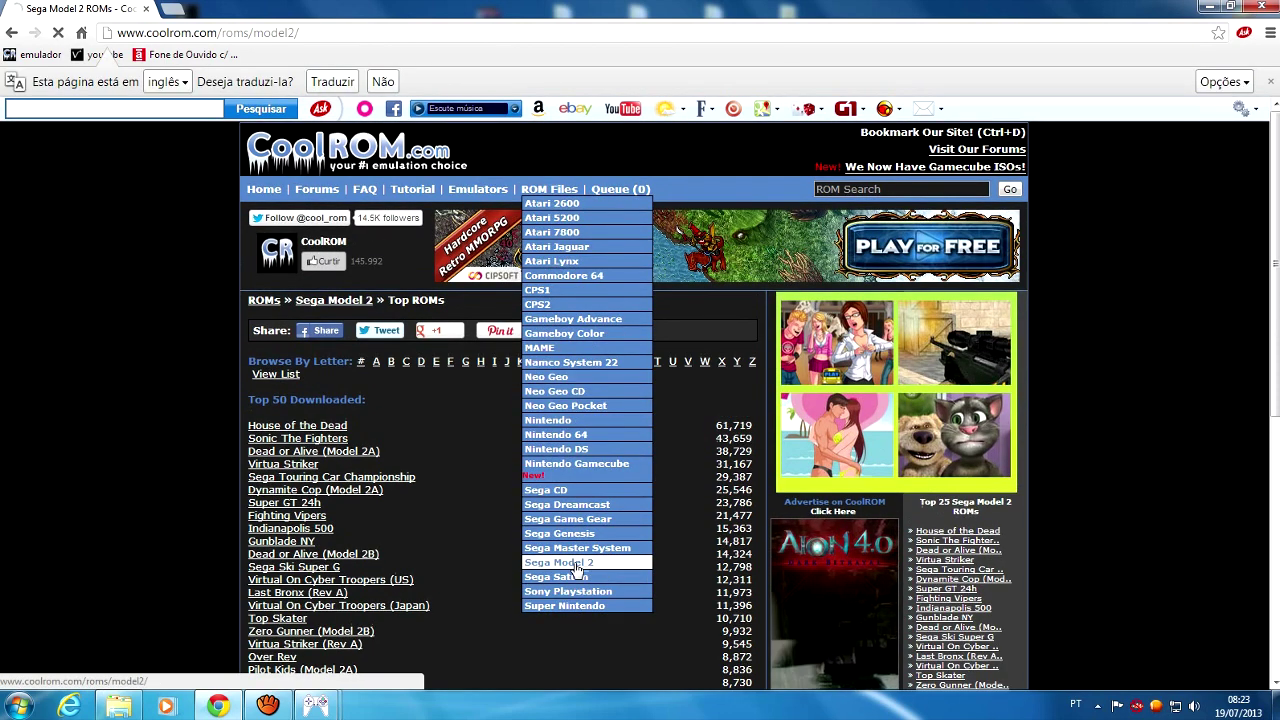
left_click(575, 564)
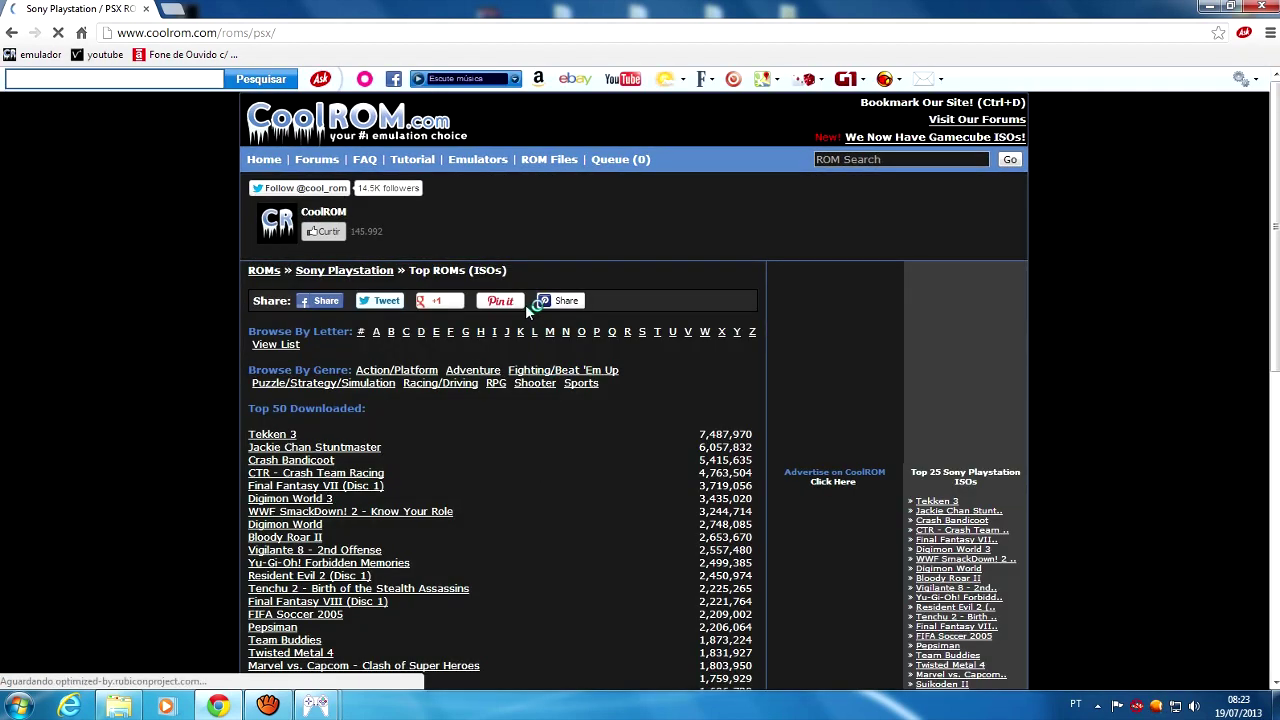
scroll(340, 398, "down", 1)
scroll(340, 398, "down", 3)
scroll(465, 345, "up", 3)
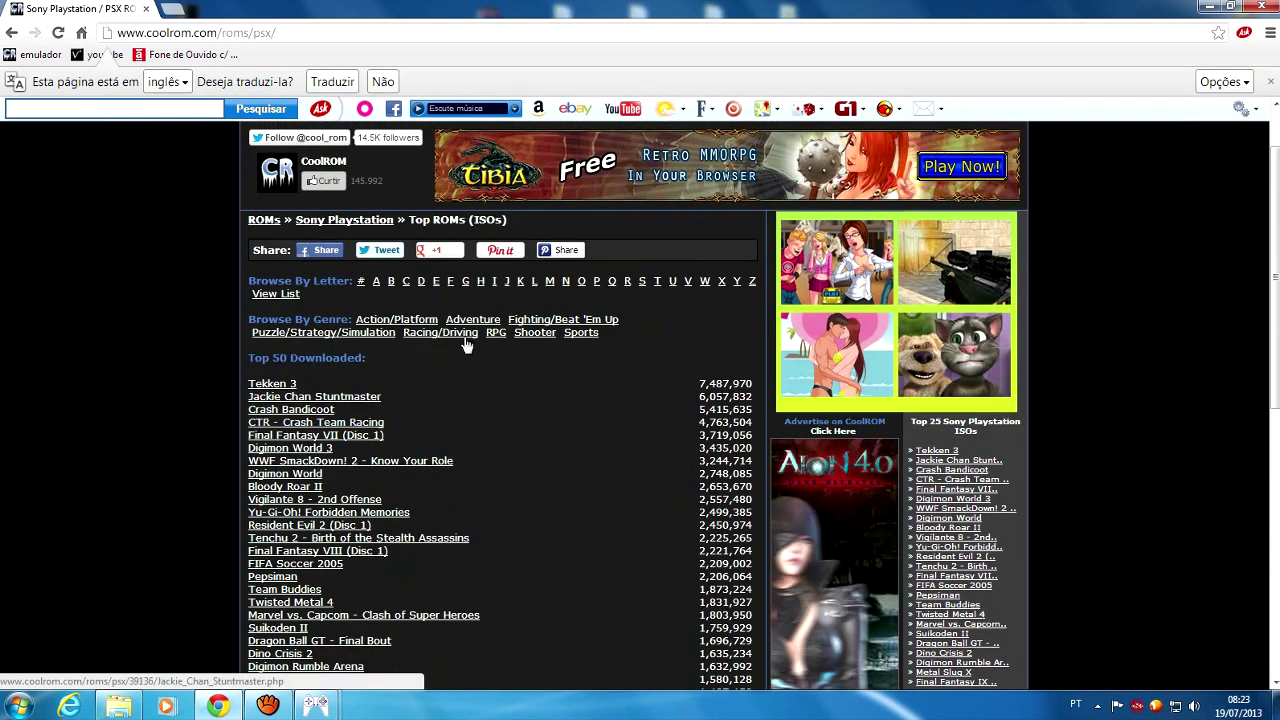
Open the Jackie Chan Stuntmaster page from the Playstation titles under J and request its download
left_click(507, 282)
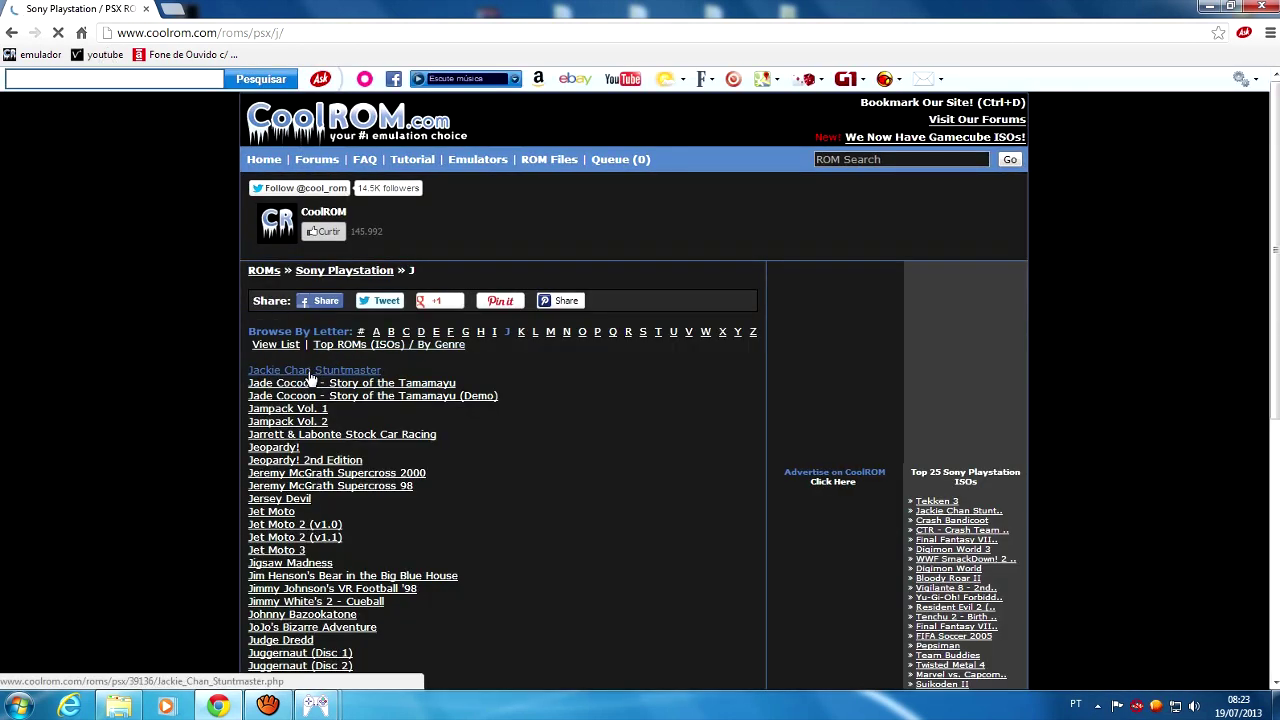
left_click(312, 372)
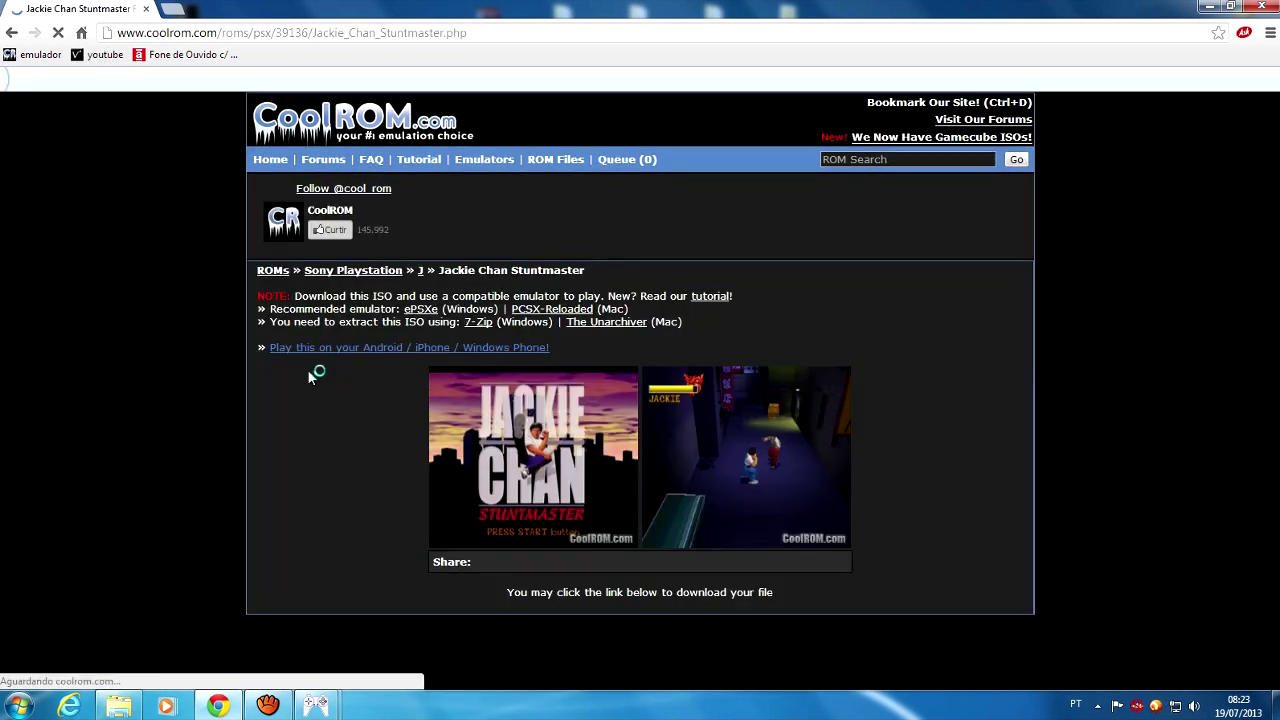
scroll(312, 370, "down", 4)
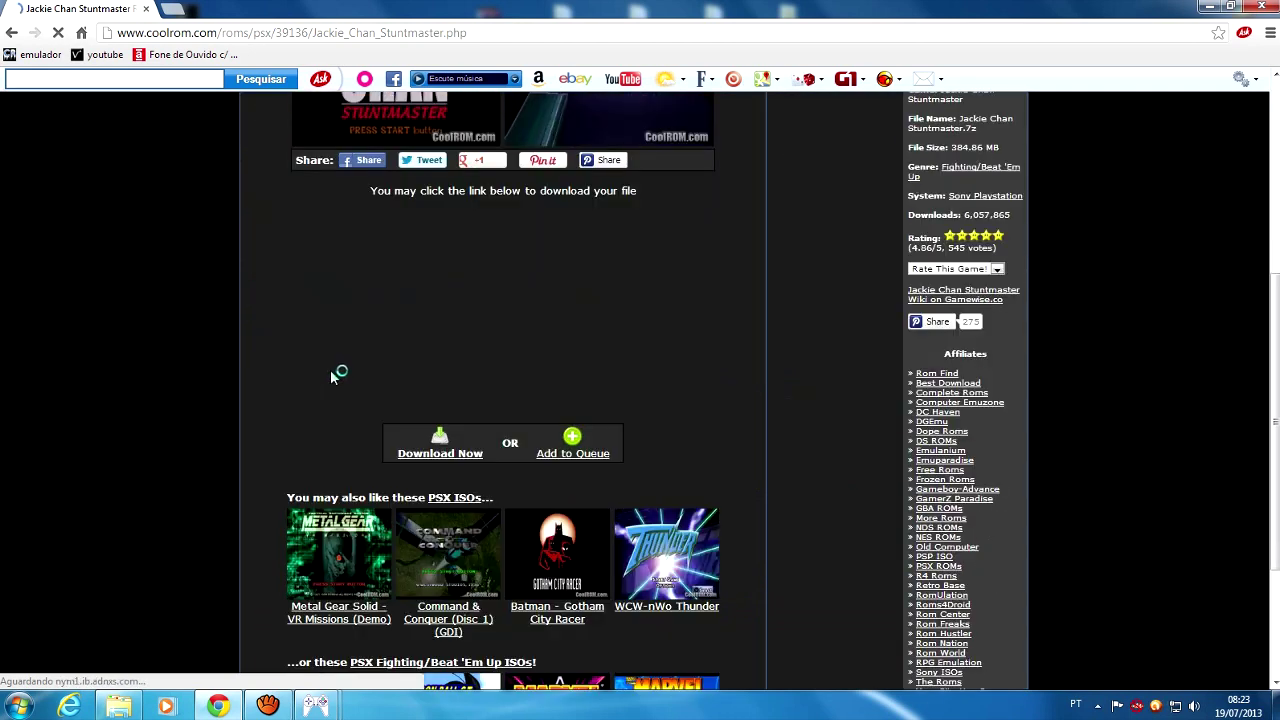
left_click(442, 452)
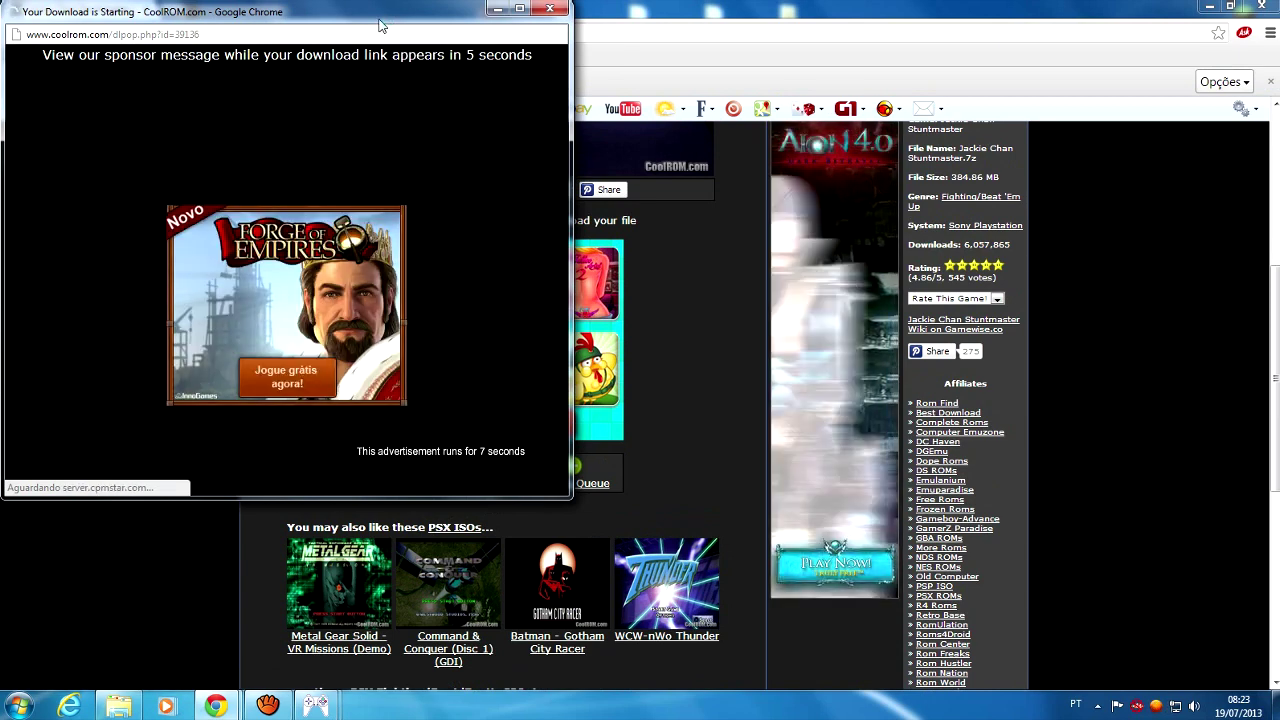
Start the download of Jackie Chan Stuntmaster.7z, cancel it and close the download window
left_click_drag(379, 23, 658, 41)
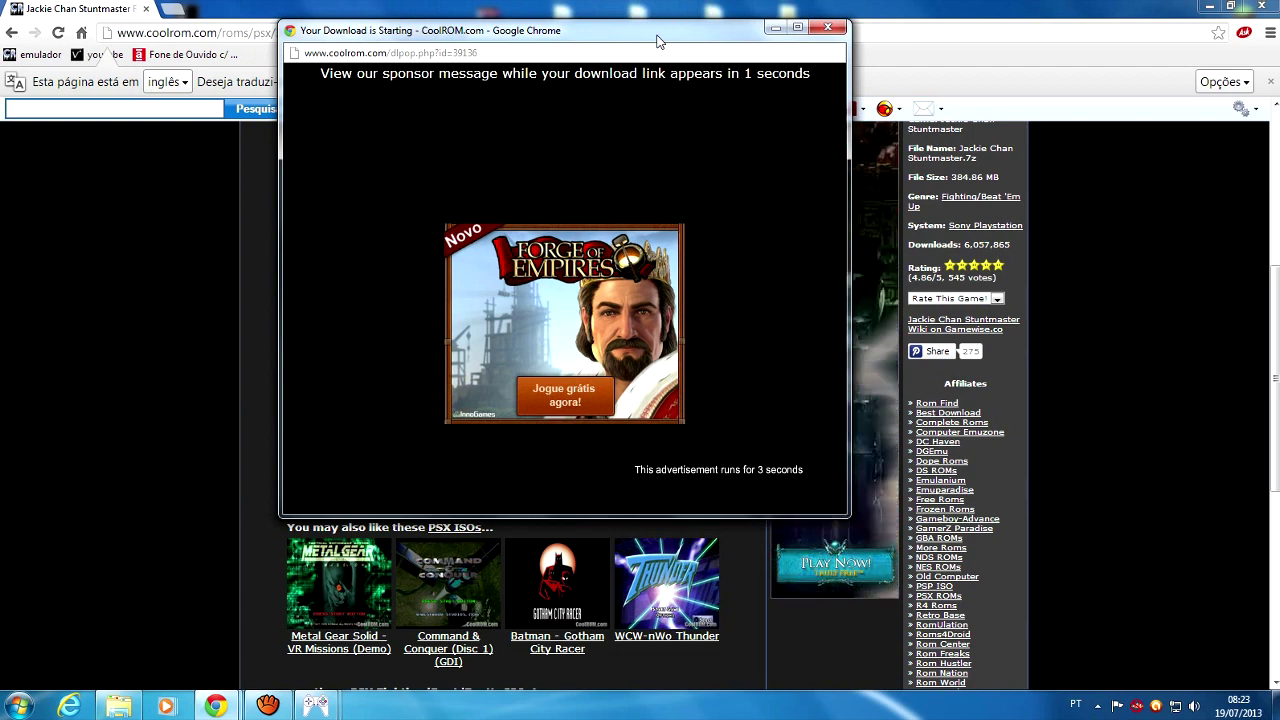
left_click(564, 104)
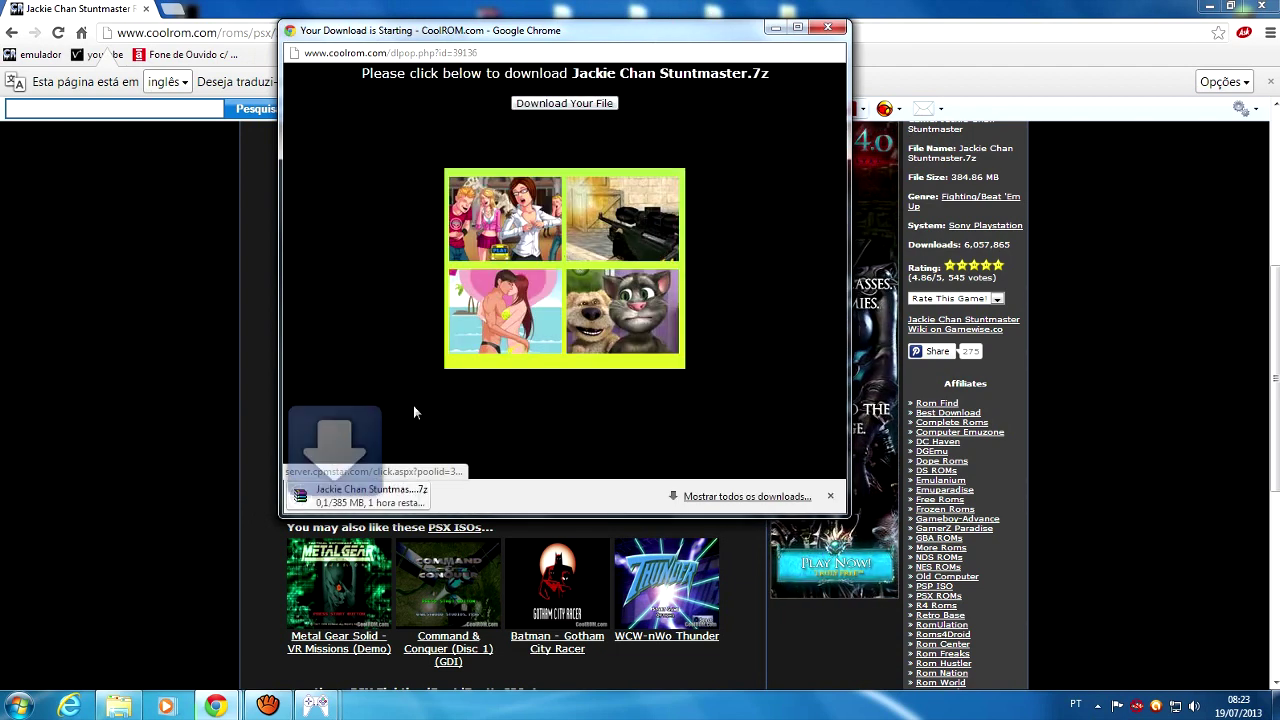
left_click(445, 493)
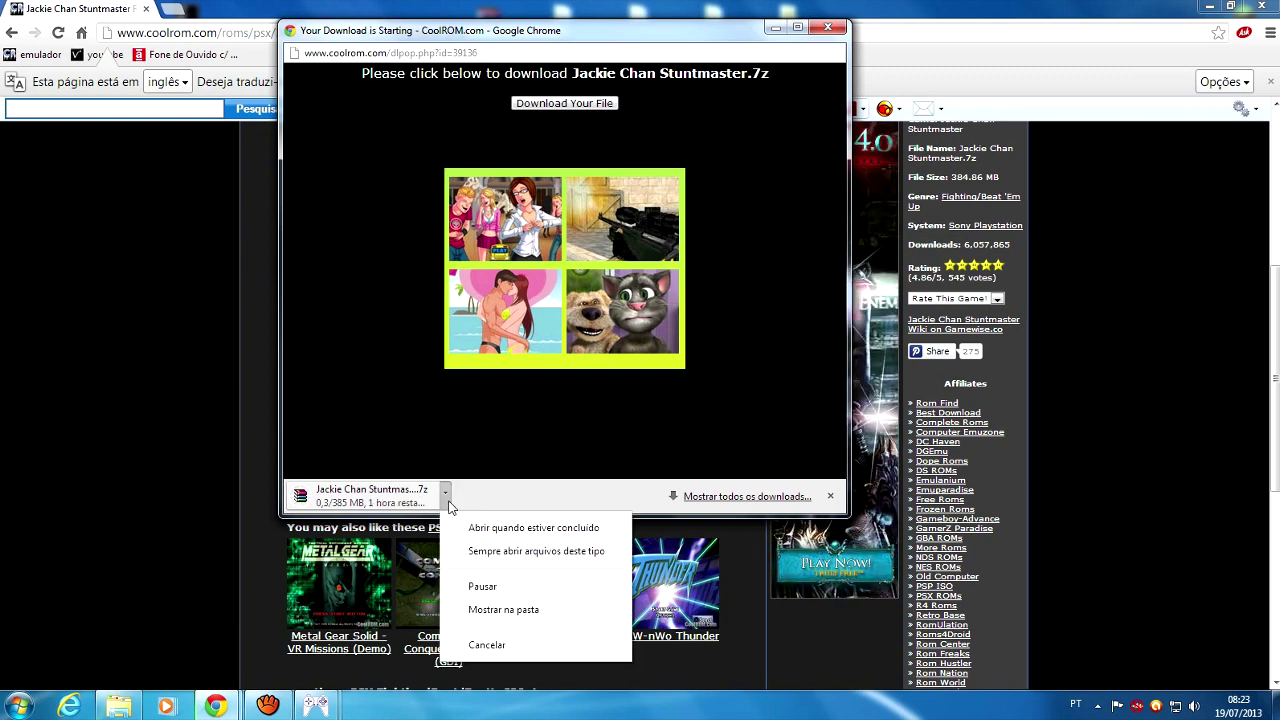
left_click(488, 646)
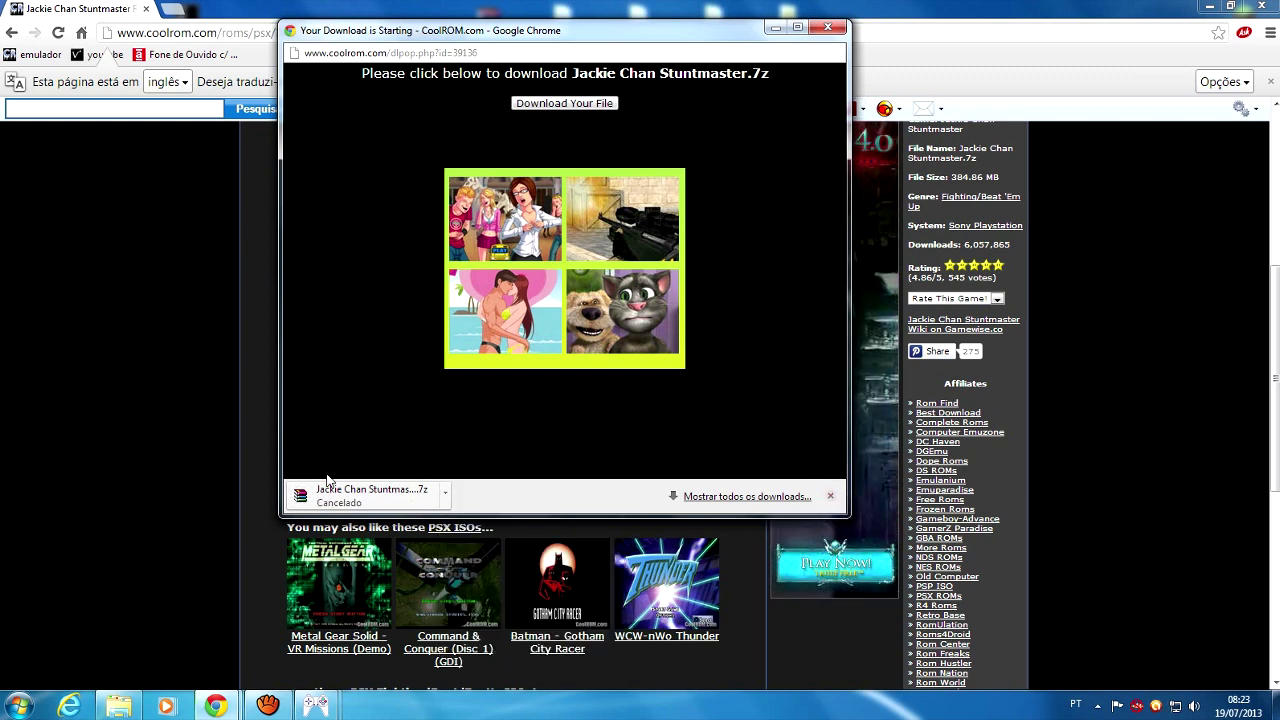
left_click(830, 497)
left_click(828, 27)
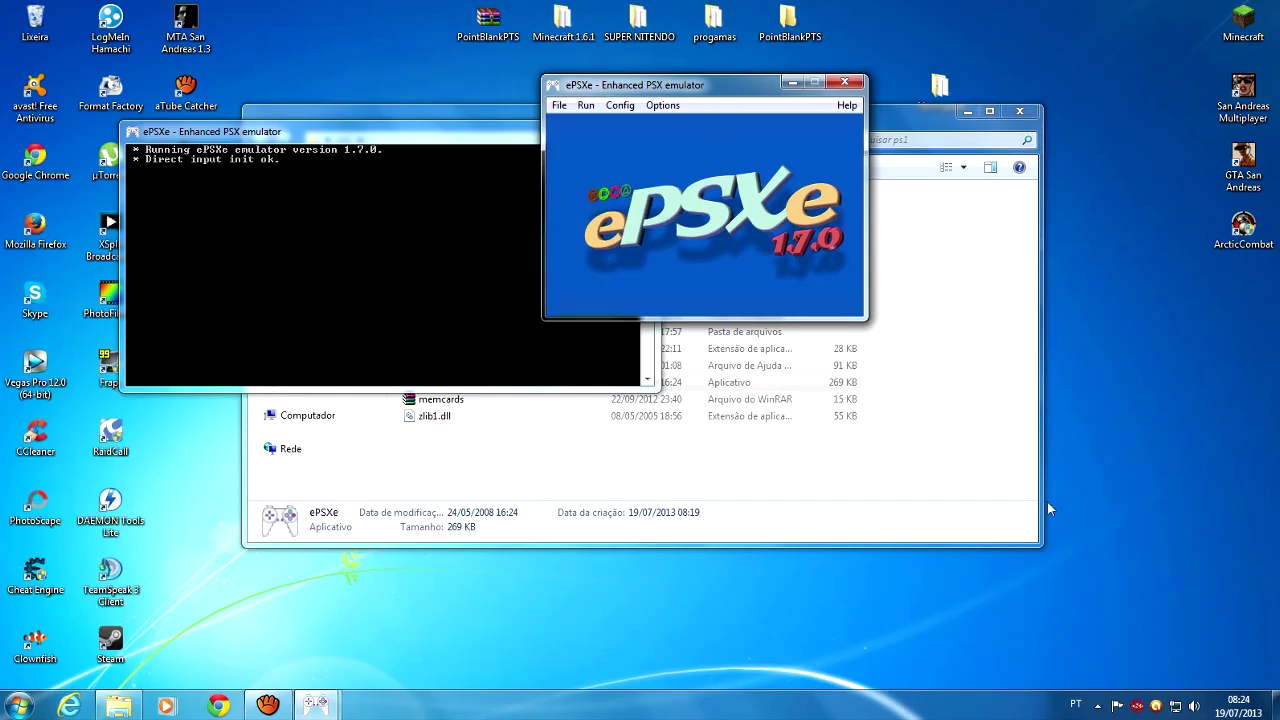
Create a new folder named roms inside the emulator's ps1 folder
left_click(951, 466)
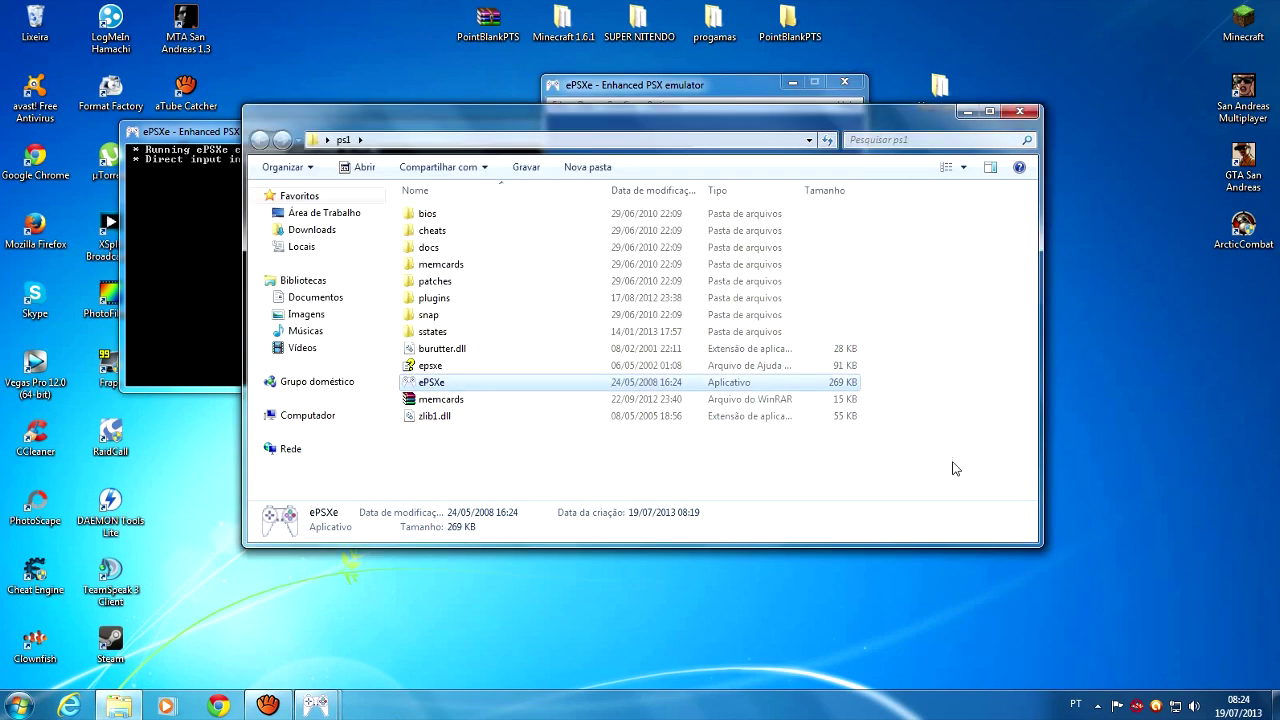
left_click_drag(724, 128, 876, 109)
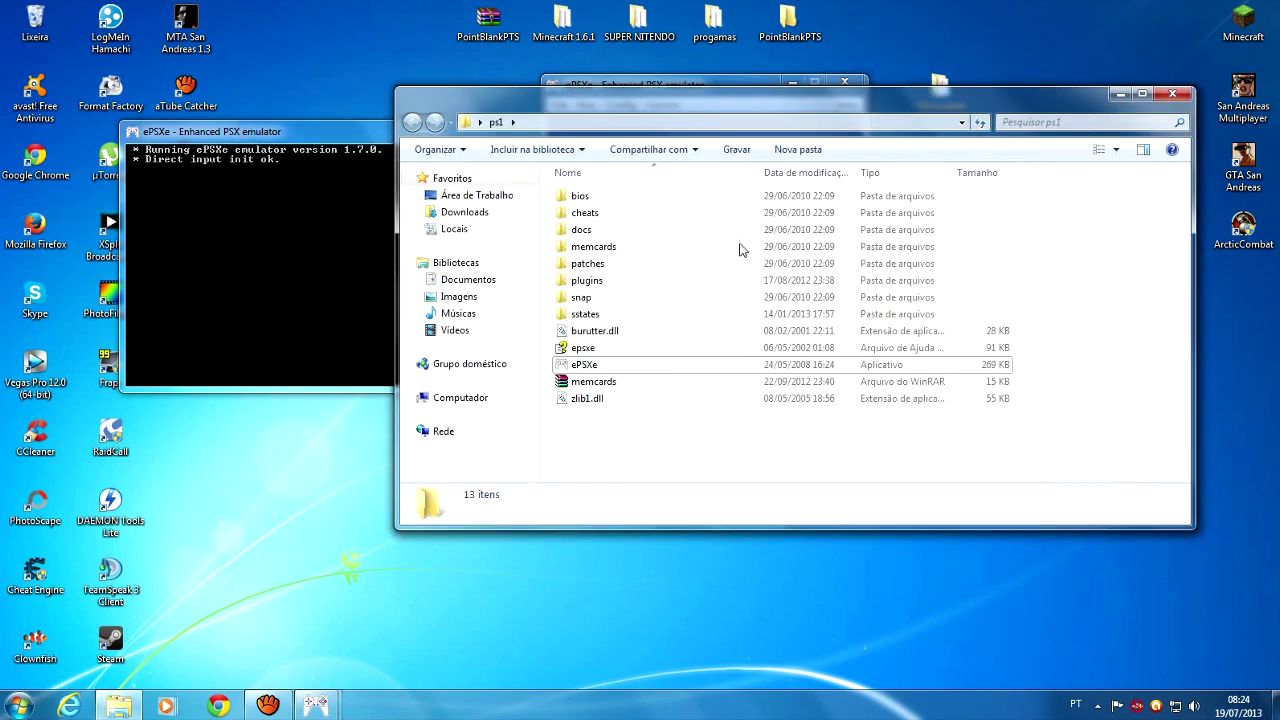
right_click(620, 447)
mouse_move(718, 638)
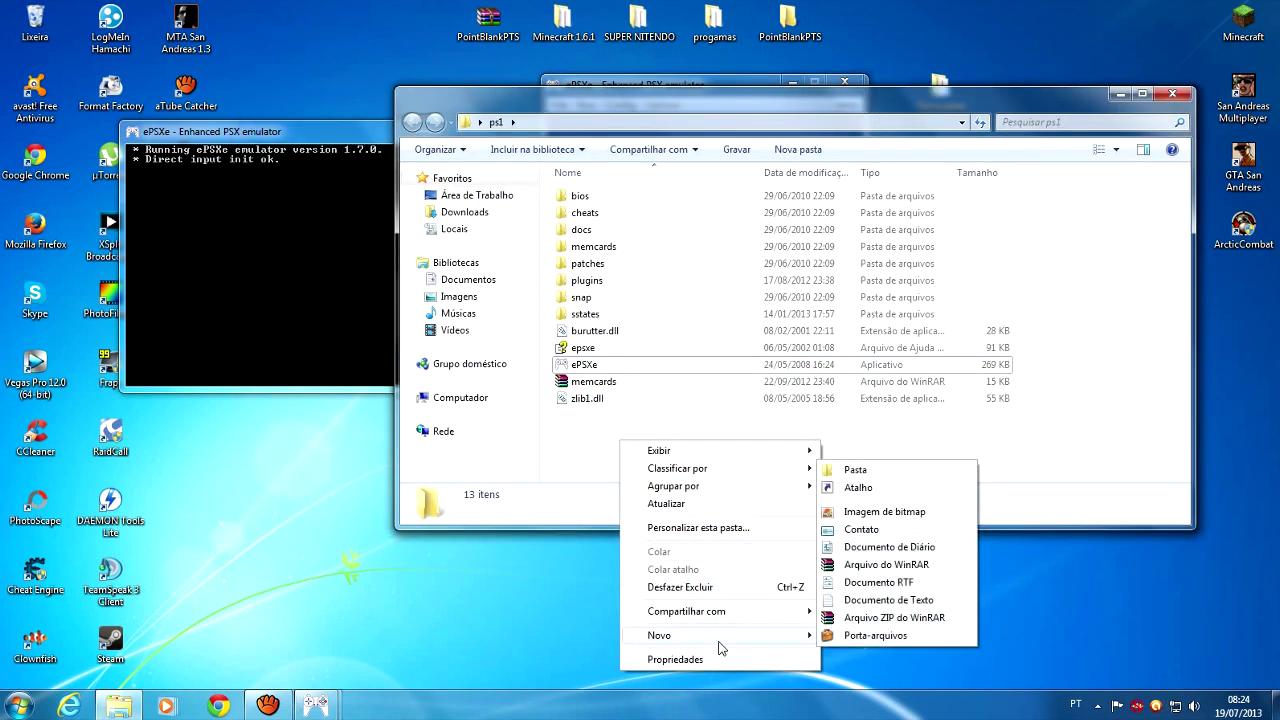
left_click(858, 470)
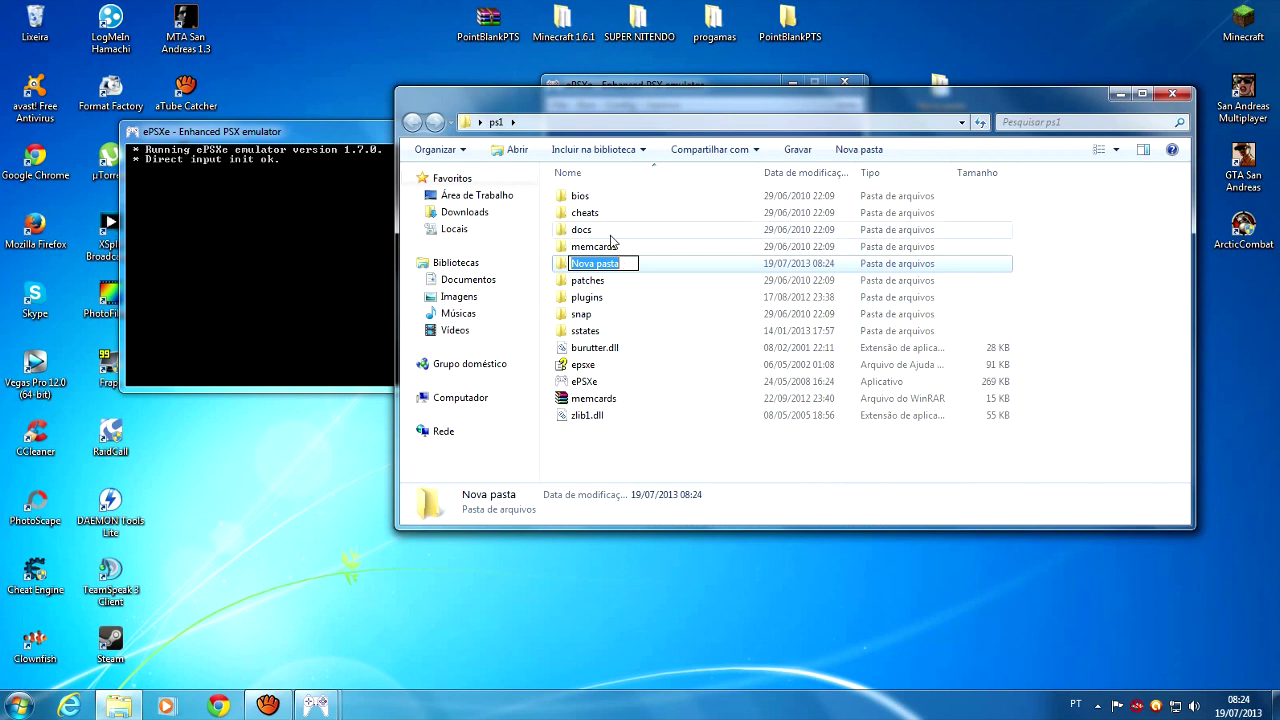
key("BackSpace")
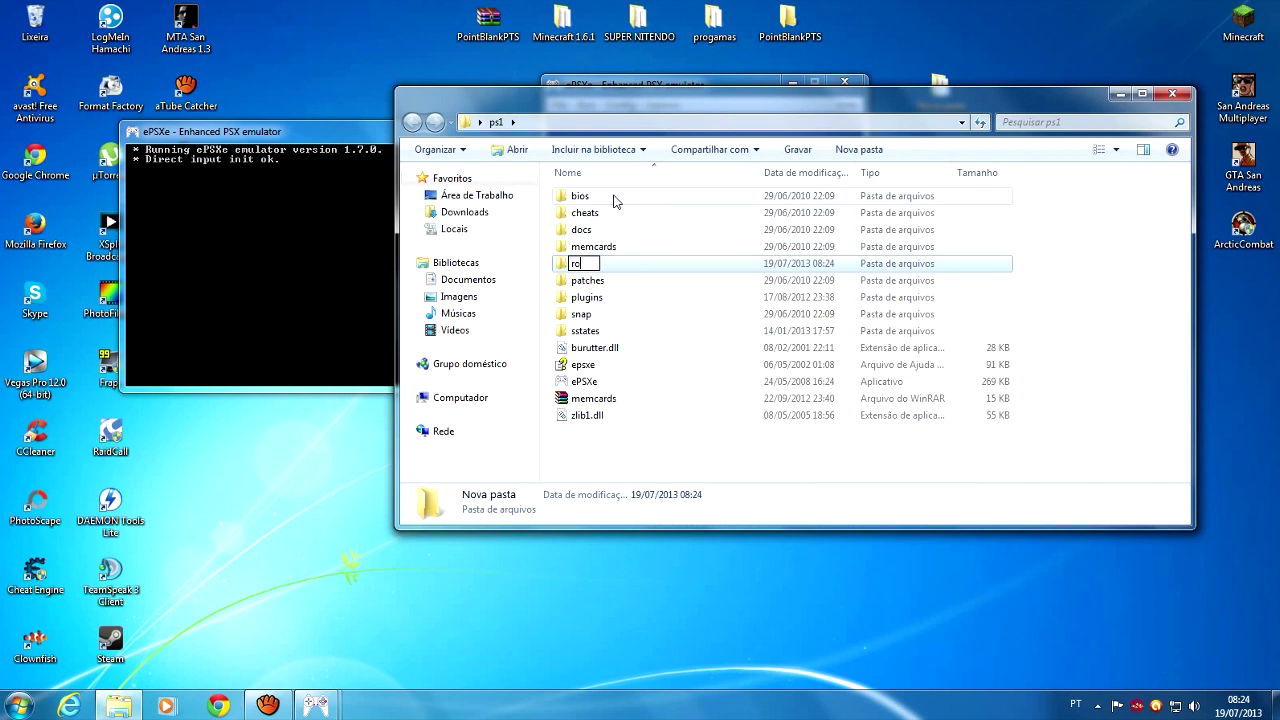
key("Return")
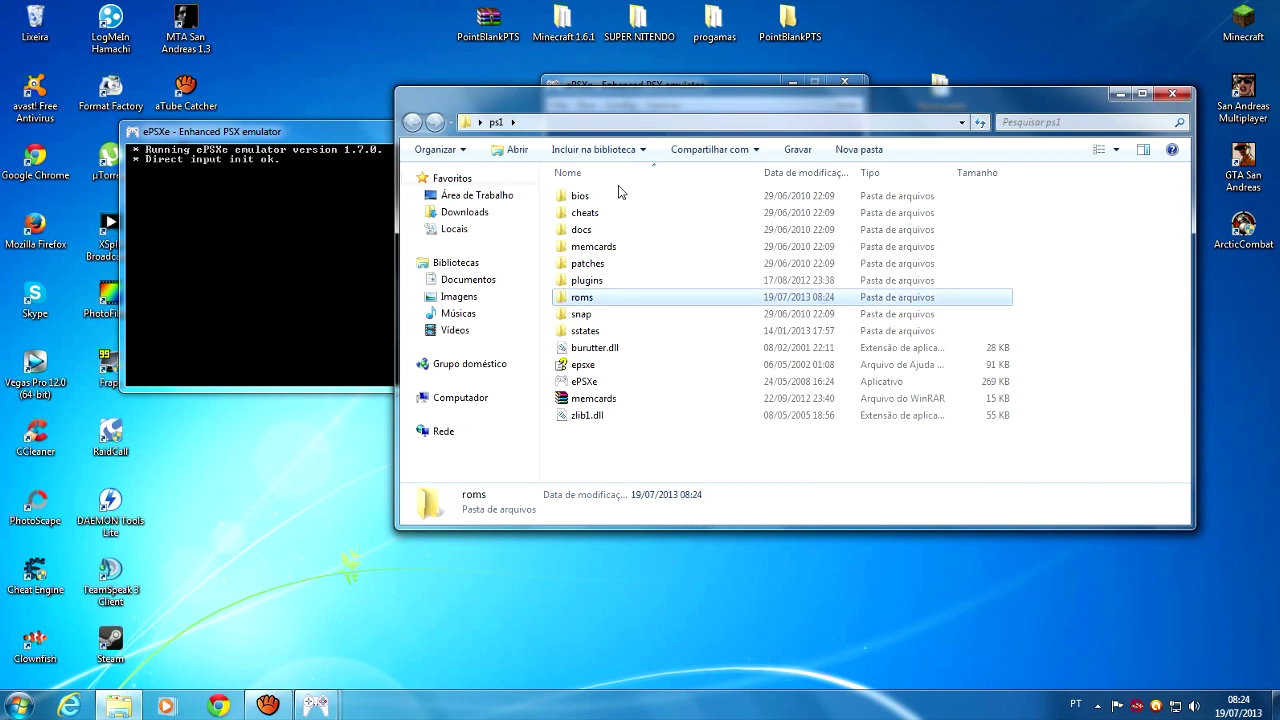
Move the Jackie Chan Stuntmaster archive from the Downloads folder into the roms folder and close the Downloads window
key("super")
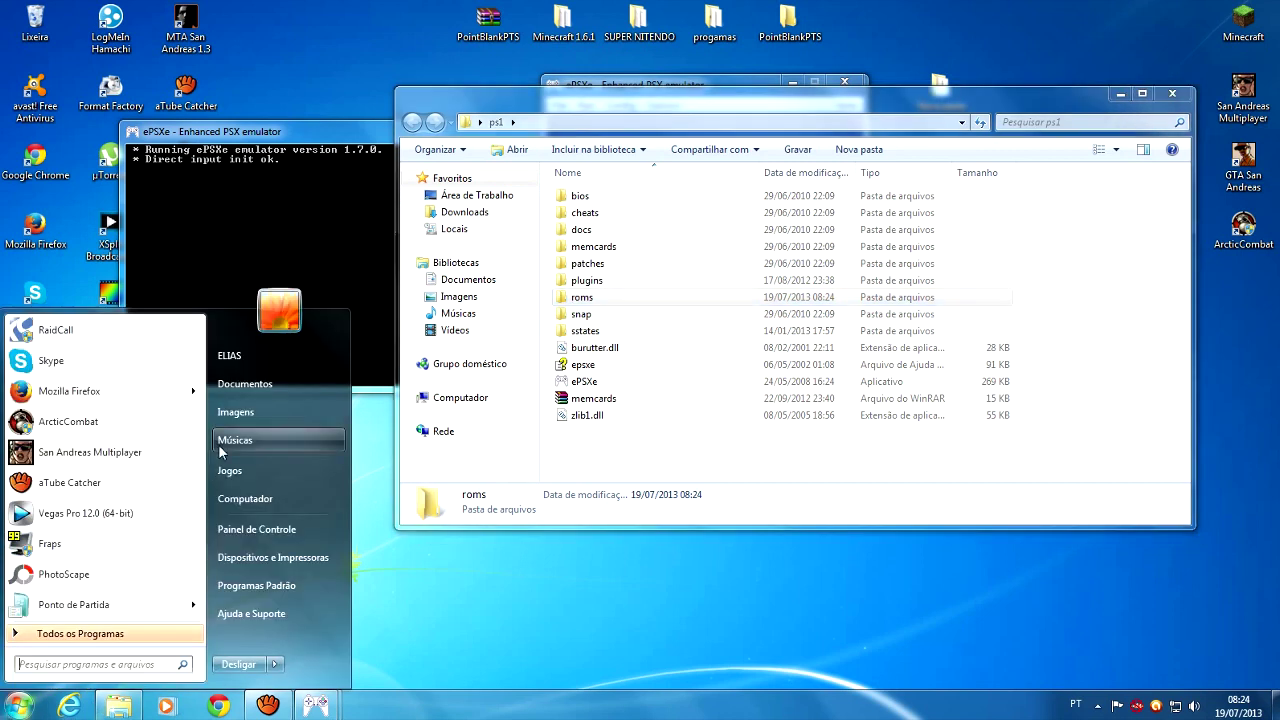
left_click(262, 494)
left_click_drag(625, 150, 1102, 226)
left_click(961, 307)
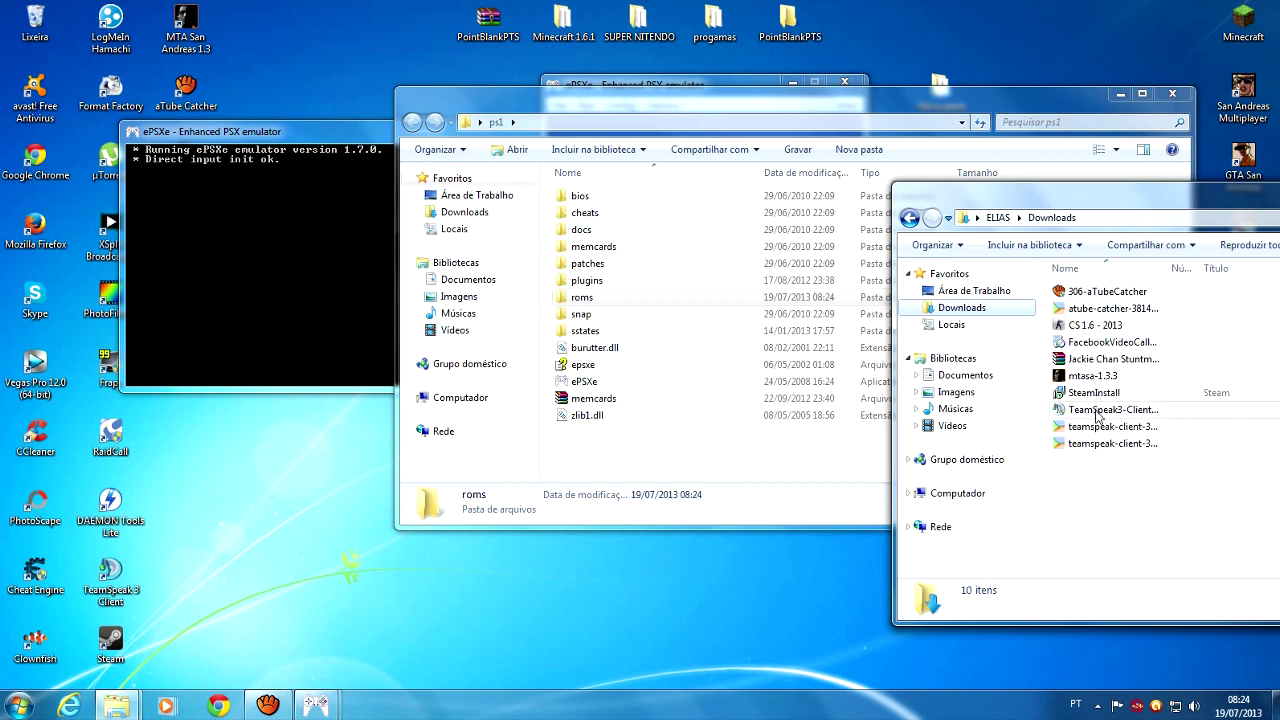
left_click(1096, 362)
left_click_drag(1097, 366, 612, 297)
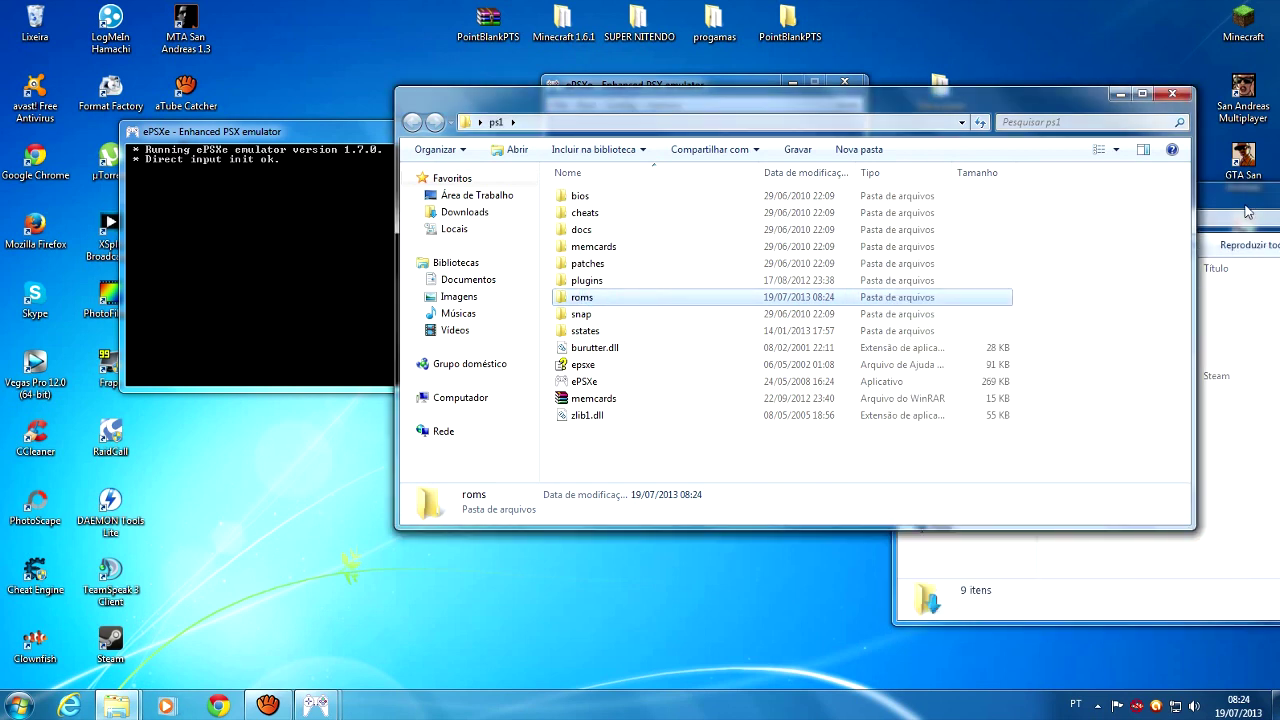
left_click_drag(1246, 212, 661, 298)
left_click(1084, 283)
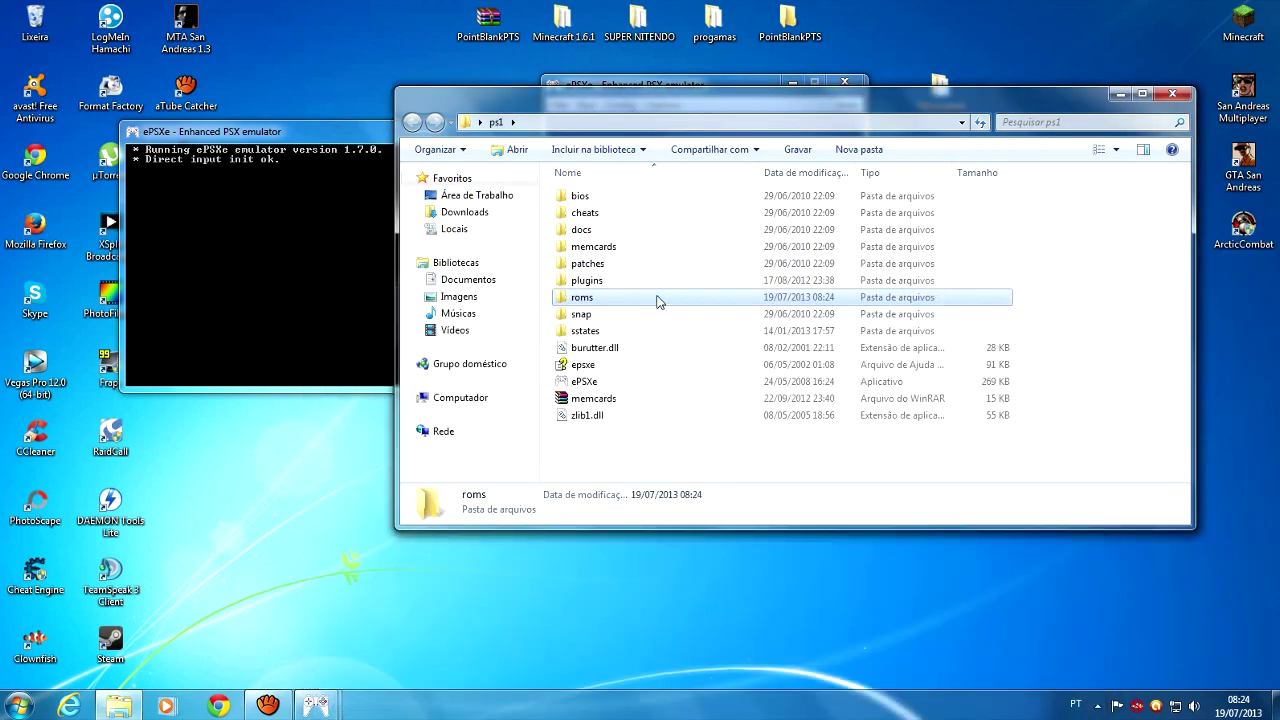
Extract the Jackie Chan Stuntmaster archive directly into the roms folder
double_click(657, 297)
right_click(620, 195)
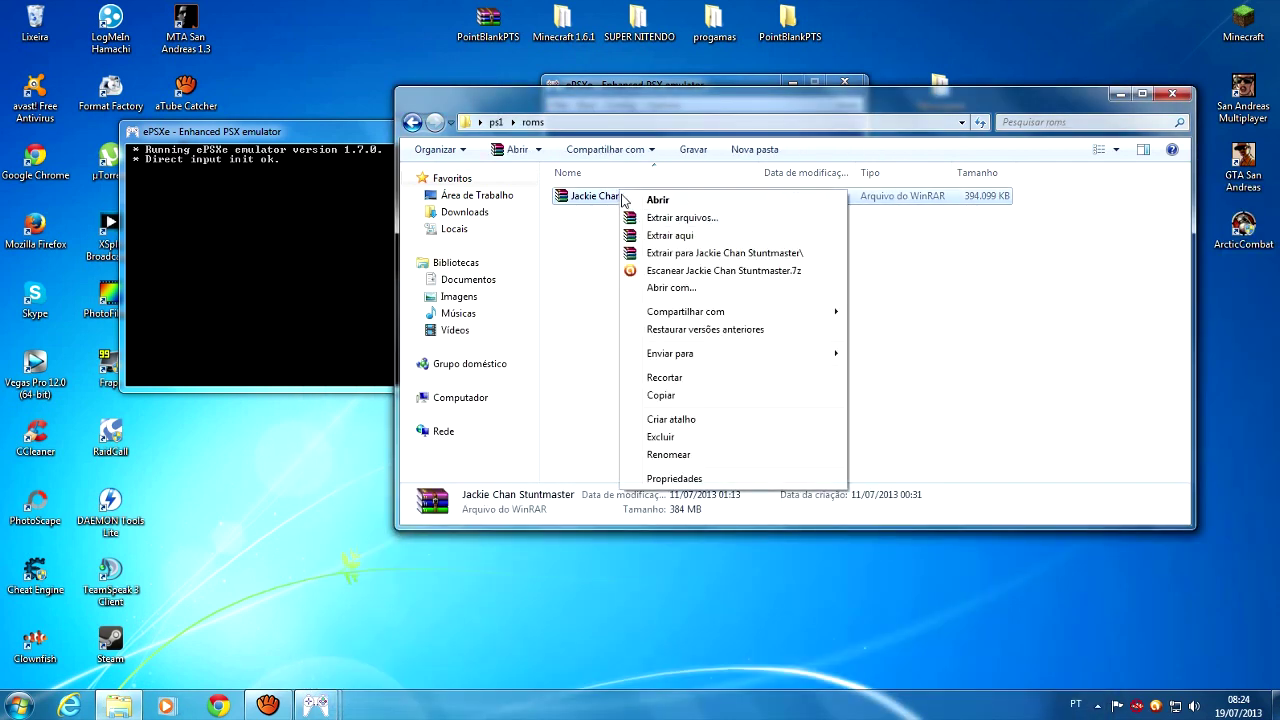
left_click(648, 233)
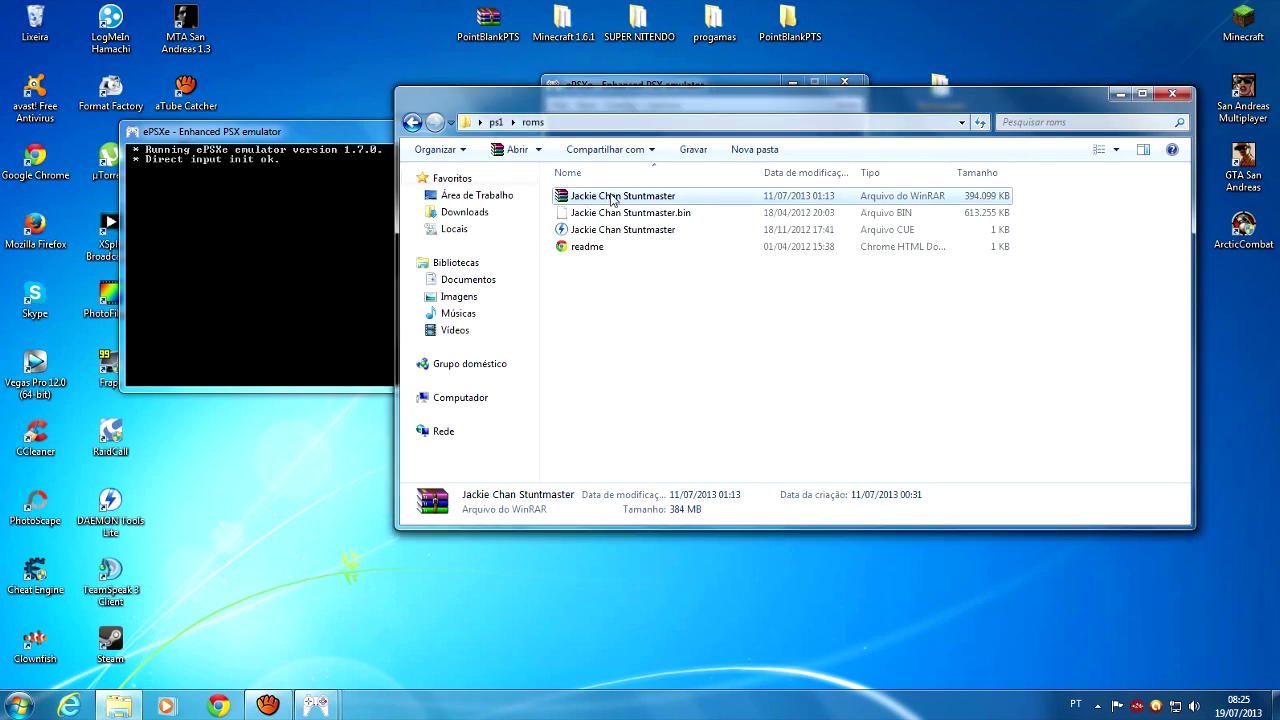
Delete the Jackie Chan Stuntmaster archive and the readme file from the roms folder, keeping the BIN and CUE files
key("Delete")
left_click(728, 422)
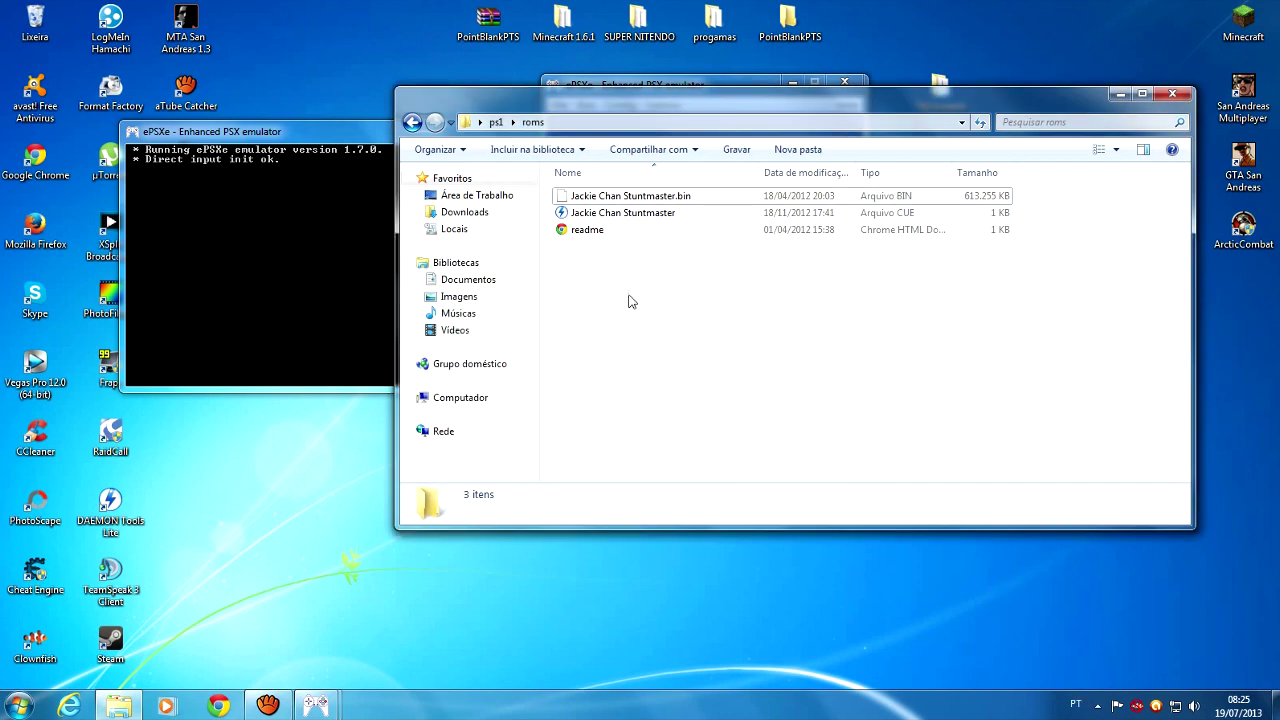
left_click(588, 214)
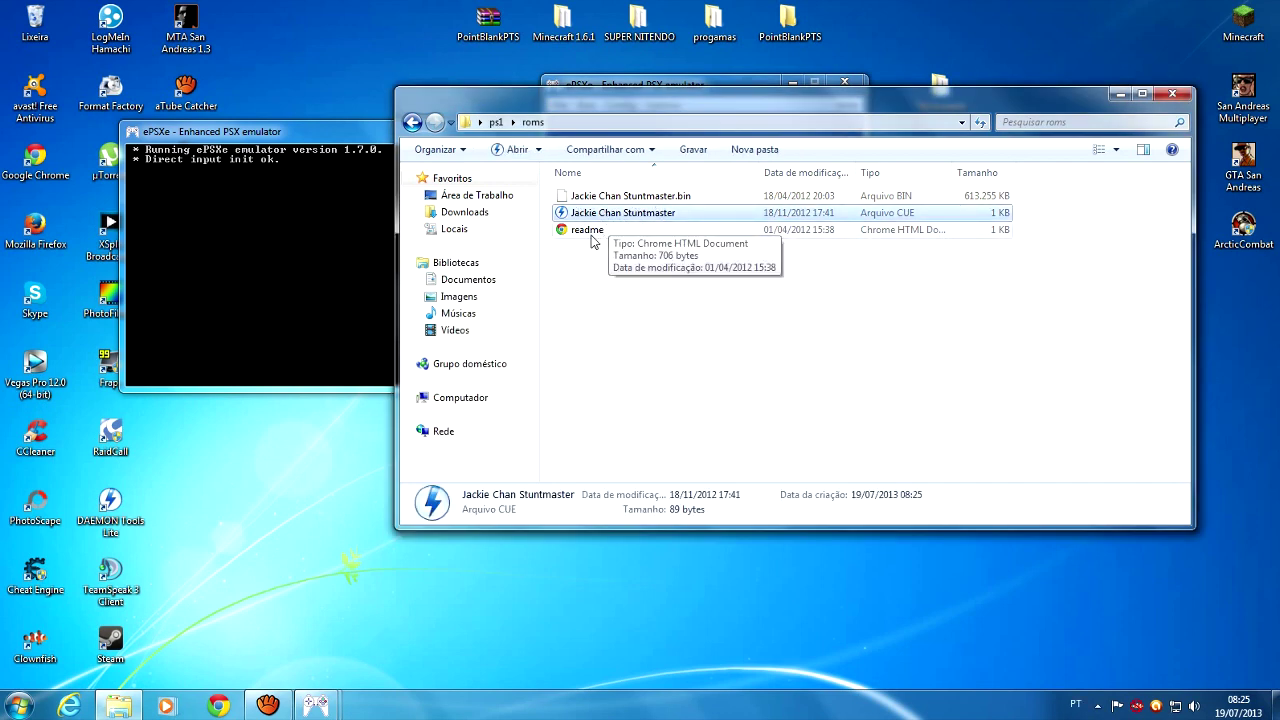
left_click(669, 231)
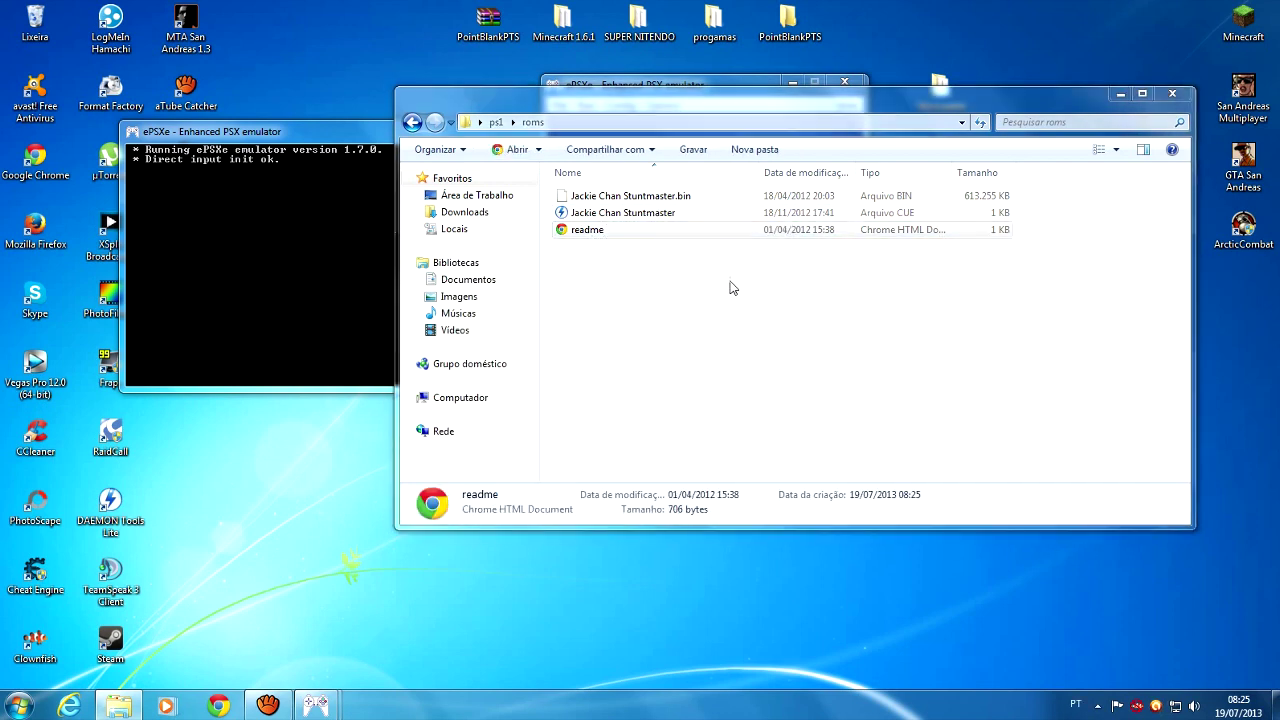
key("Delete")
left_click(701, 418)
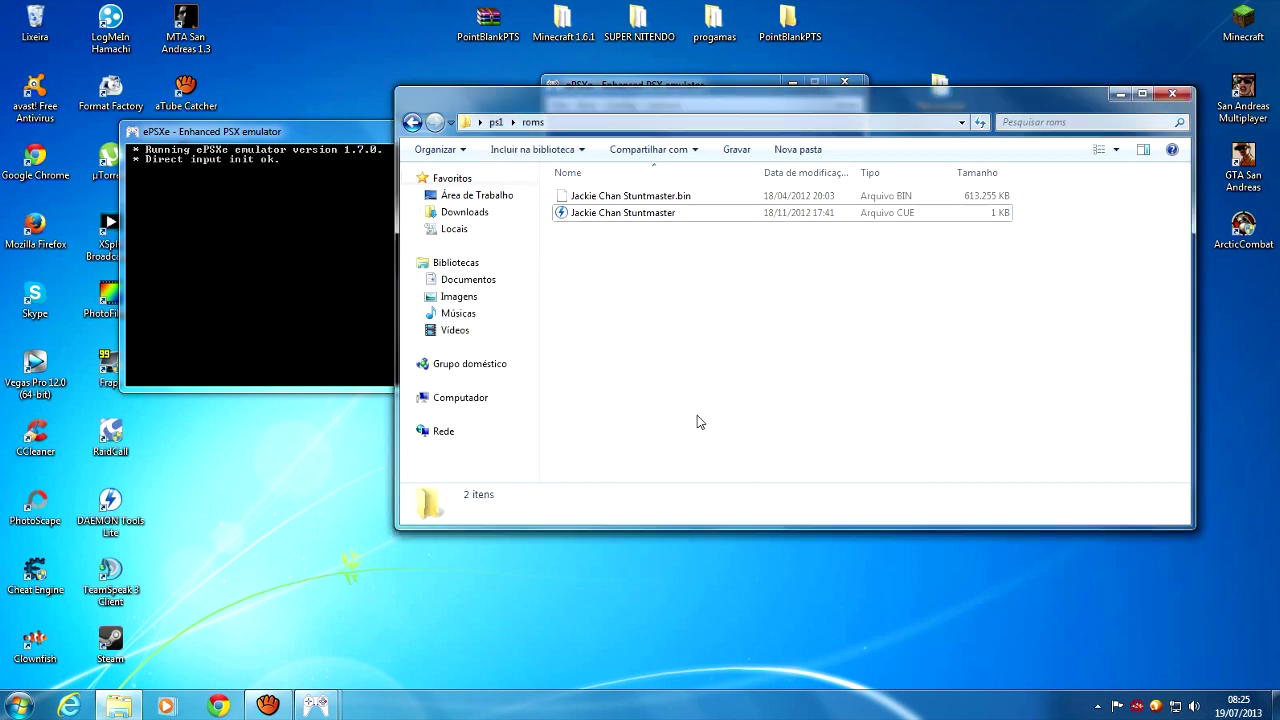
left_click(608, 214)
left_click(612, 197)
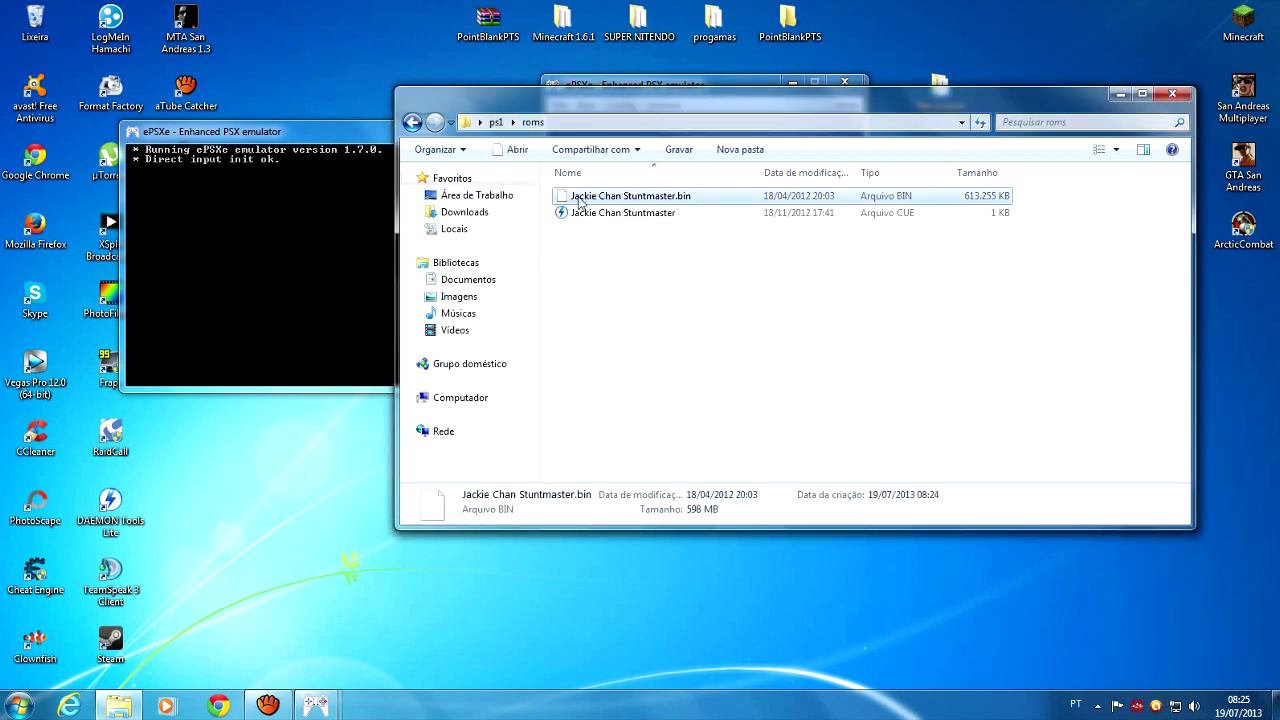
left_click_drag(624, 78, 263, 88)
left_click(201, 107)
left_click(269, 161)
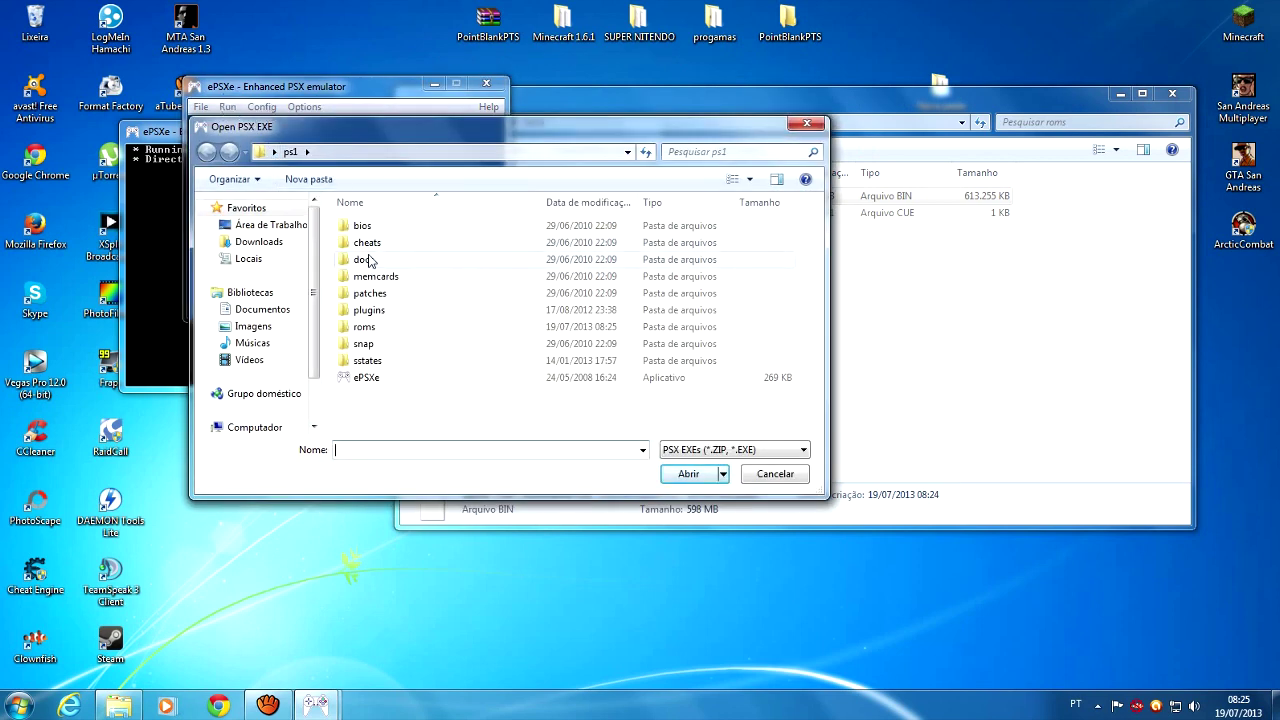
double_click(399, 333)
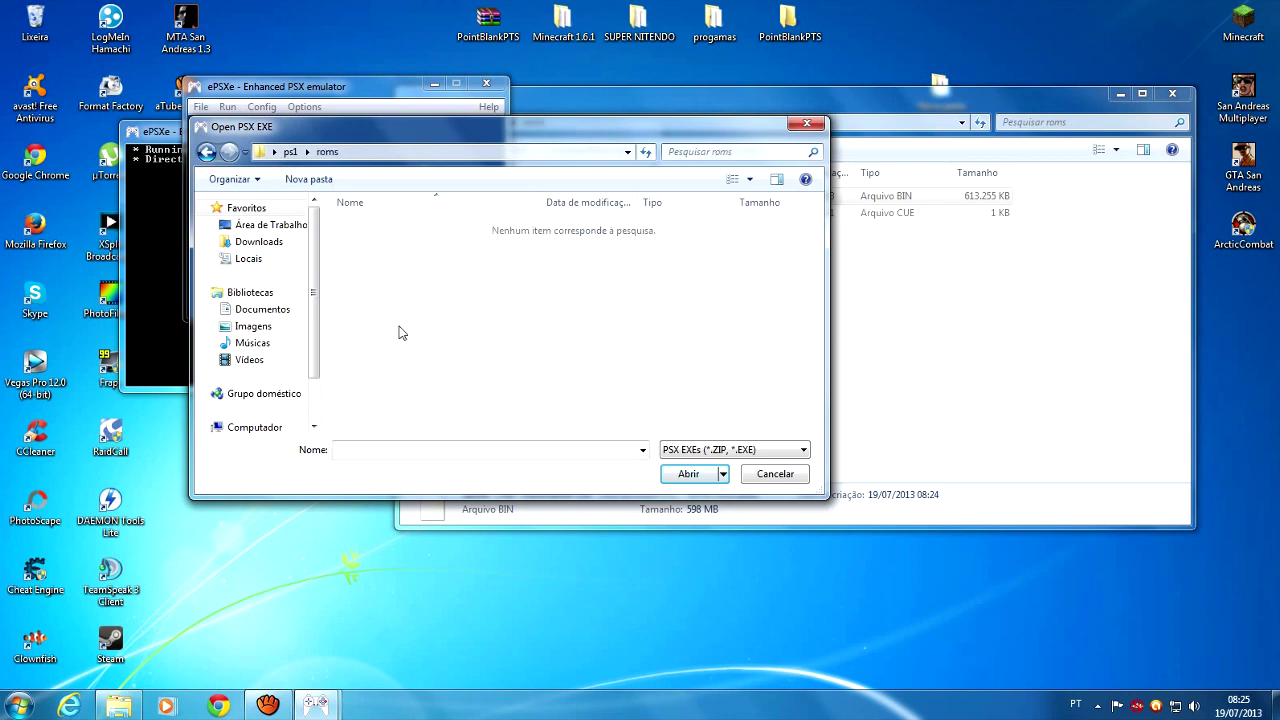
left_click(792, 125)
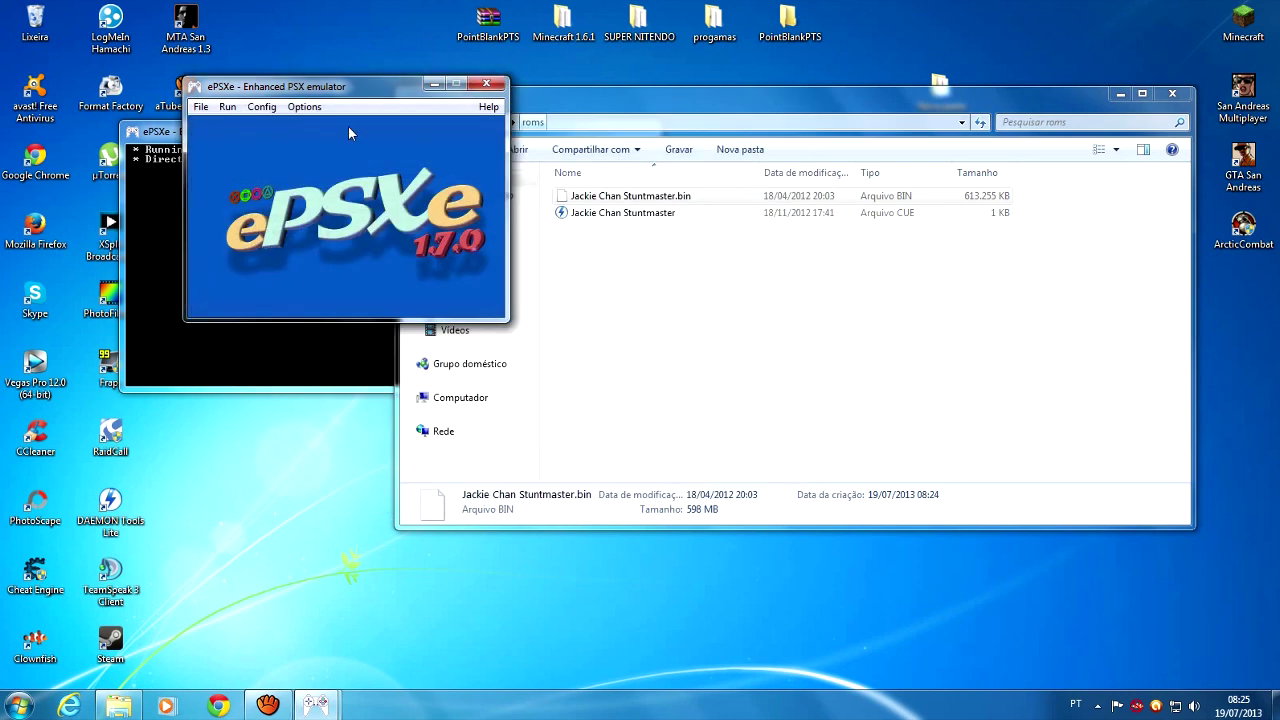
Try to run the emulator's BIOS and to run a game ISO, dismissing each configuration error
left_click(200, 107)
left_click(241, 178)
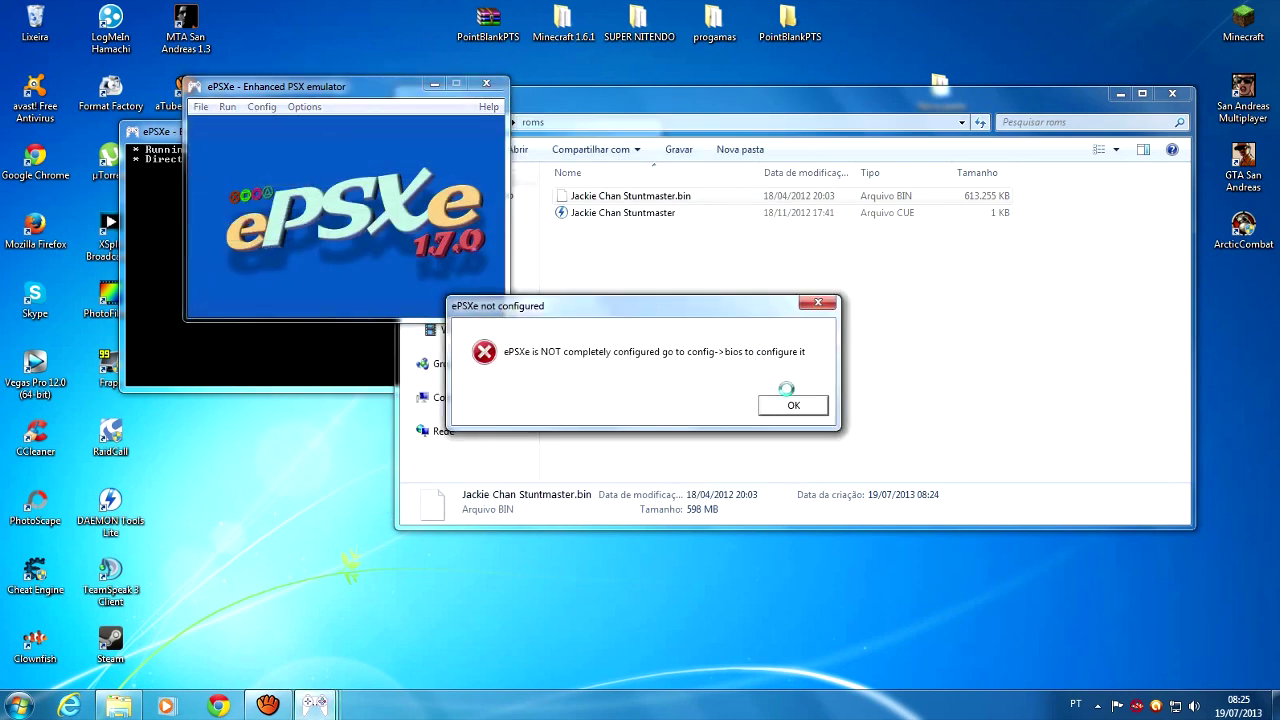
left_click(792, 403)
left_click(201, 108)
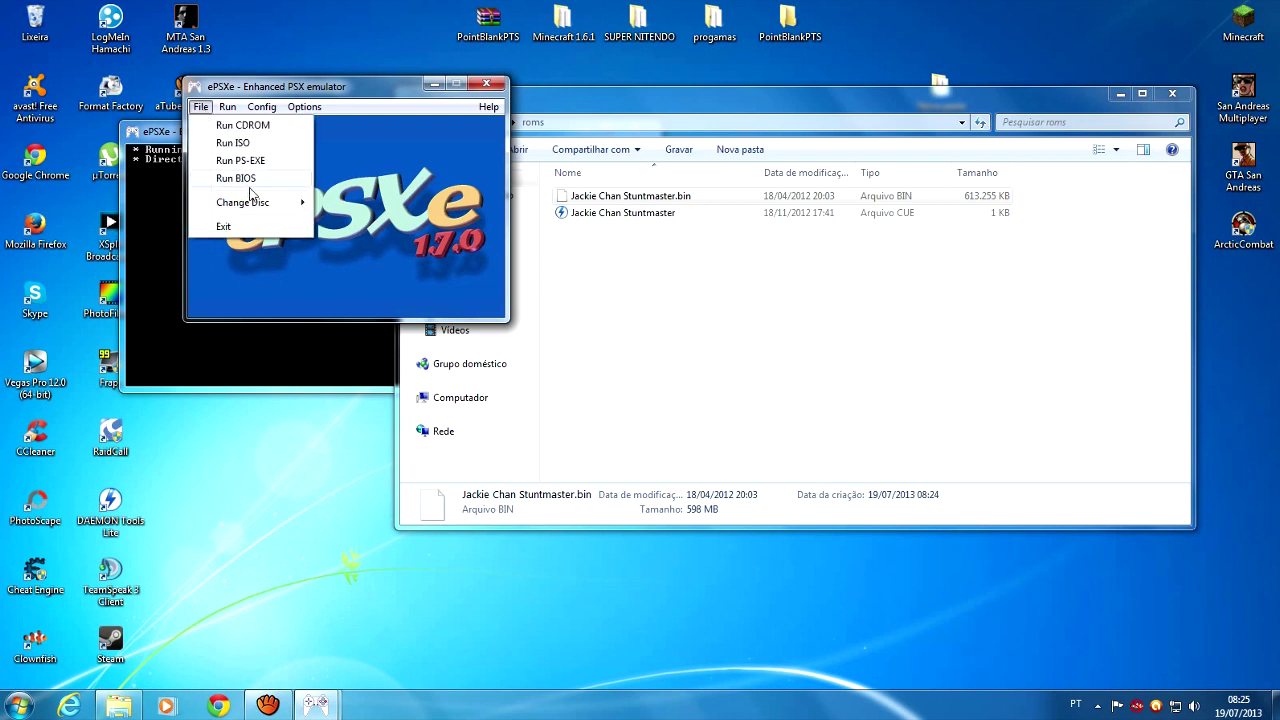
left_click(240, 143)
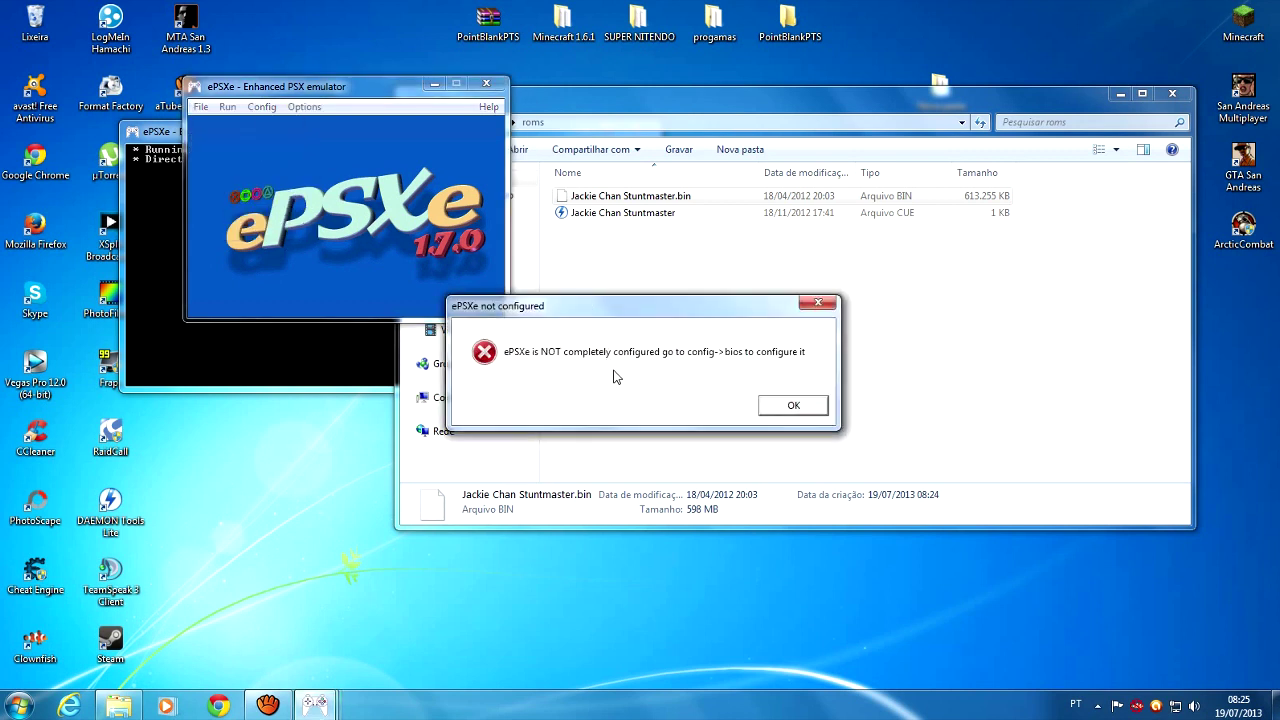
left_click(793, 405)
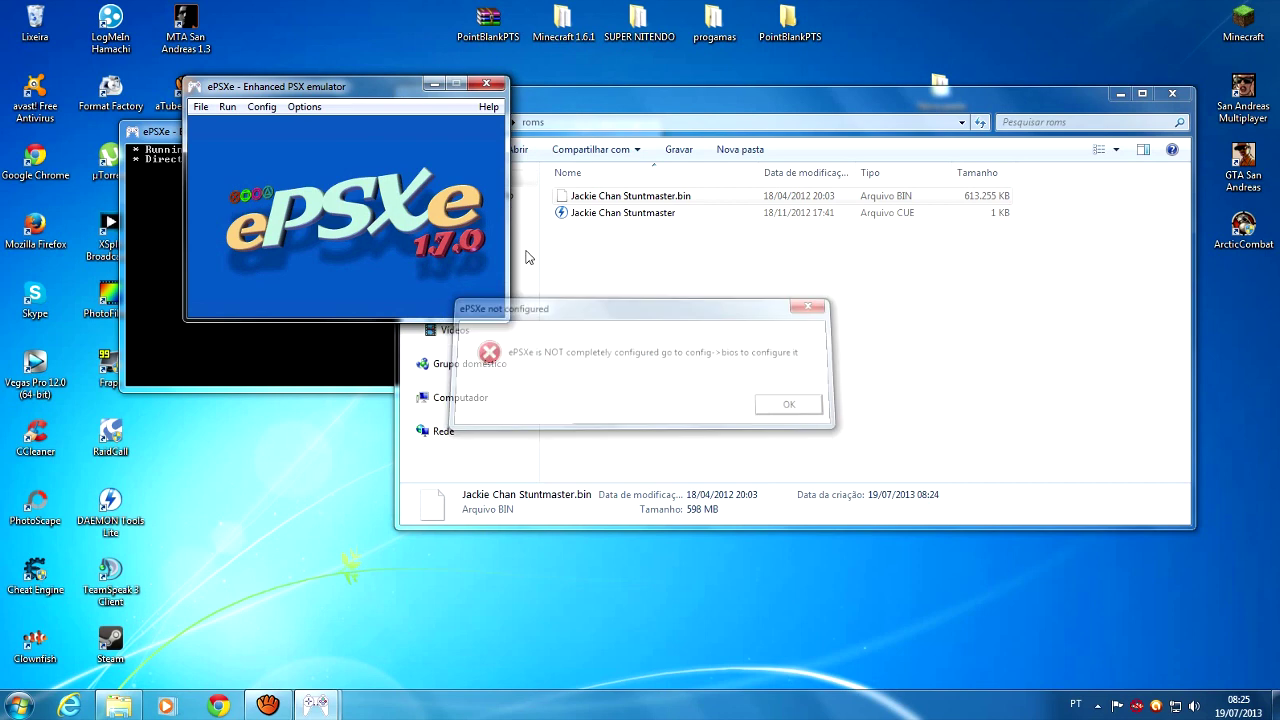
Set the emulator's BIOS file to SCPH1001.BIN from the bios folder
left_click(260, 107)
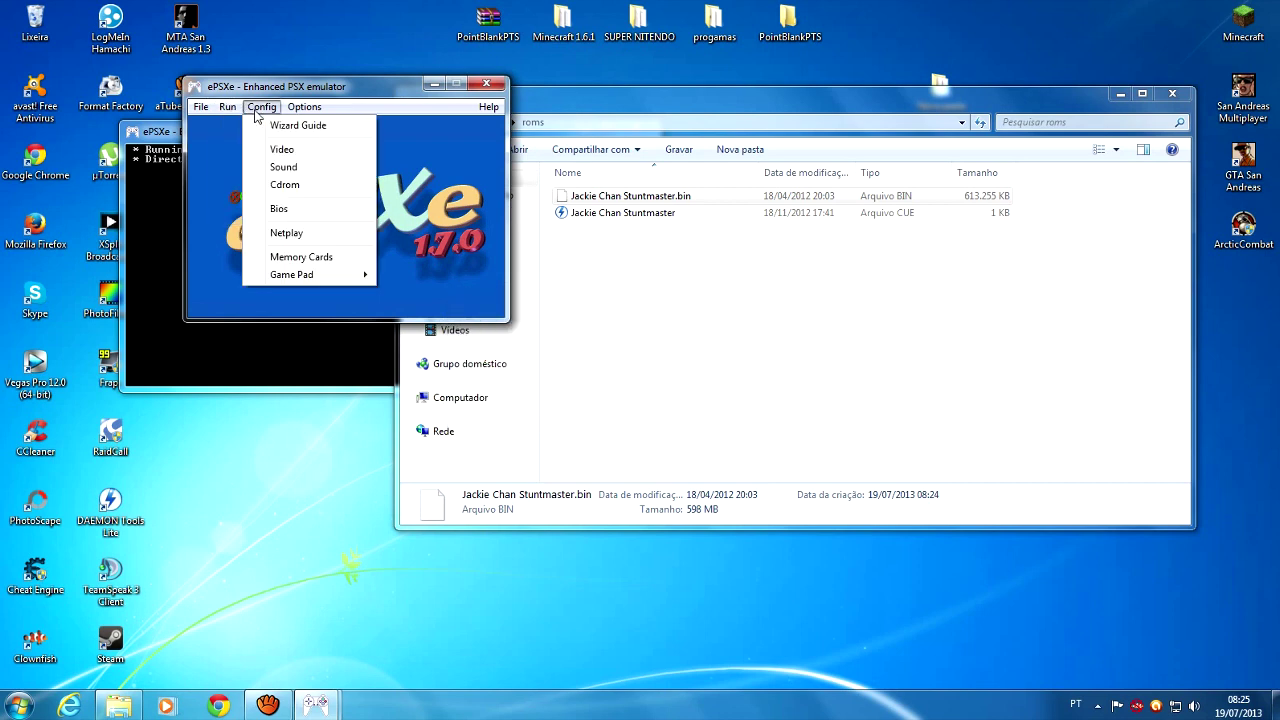
left_click(318, 212)
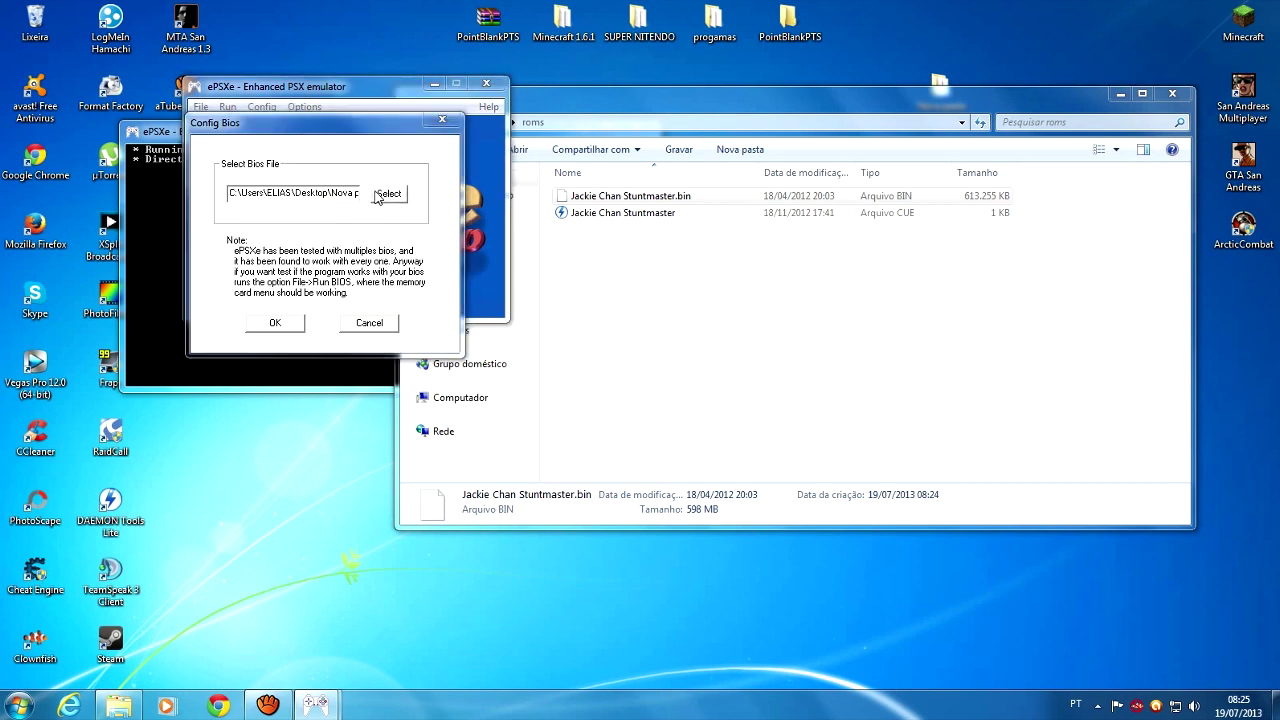
left_click(388, 194)
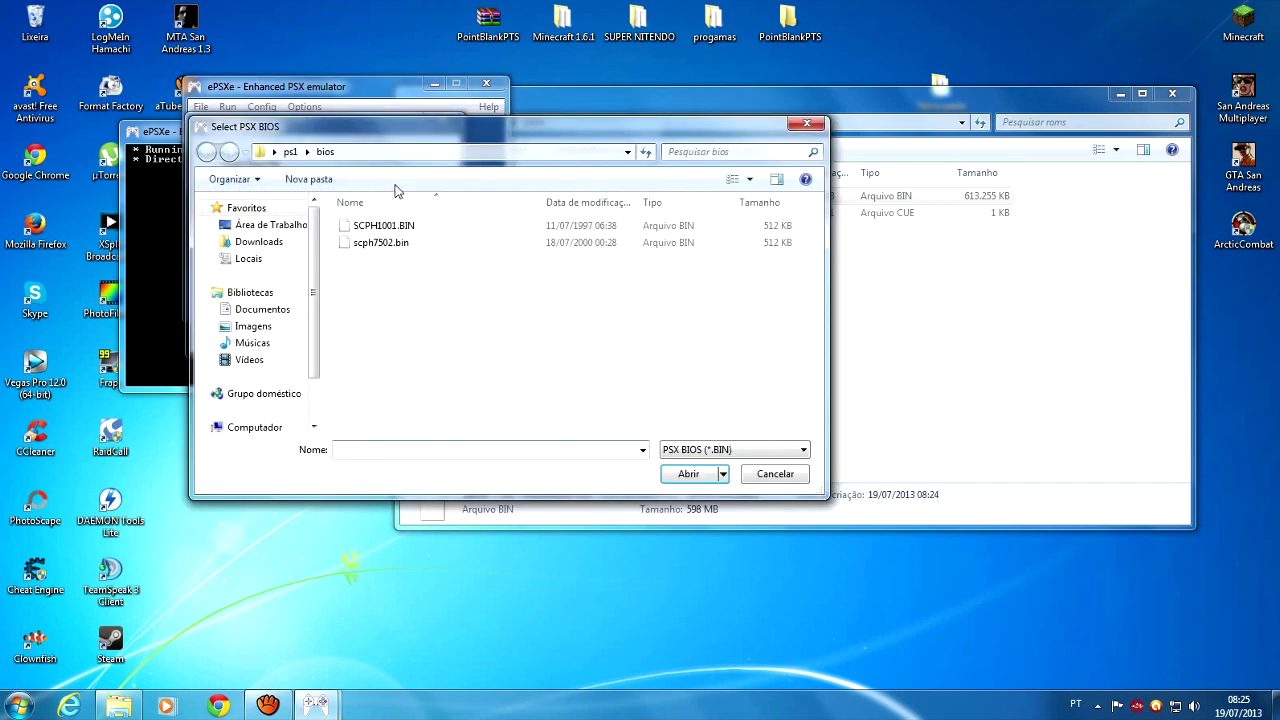
left_click(420, 244)
left_click(418, 228)
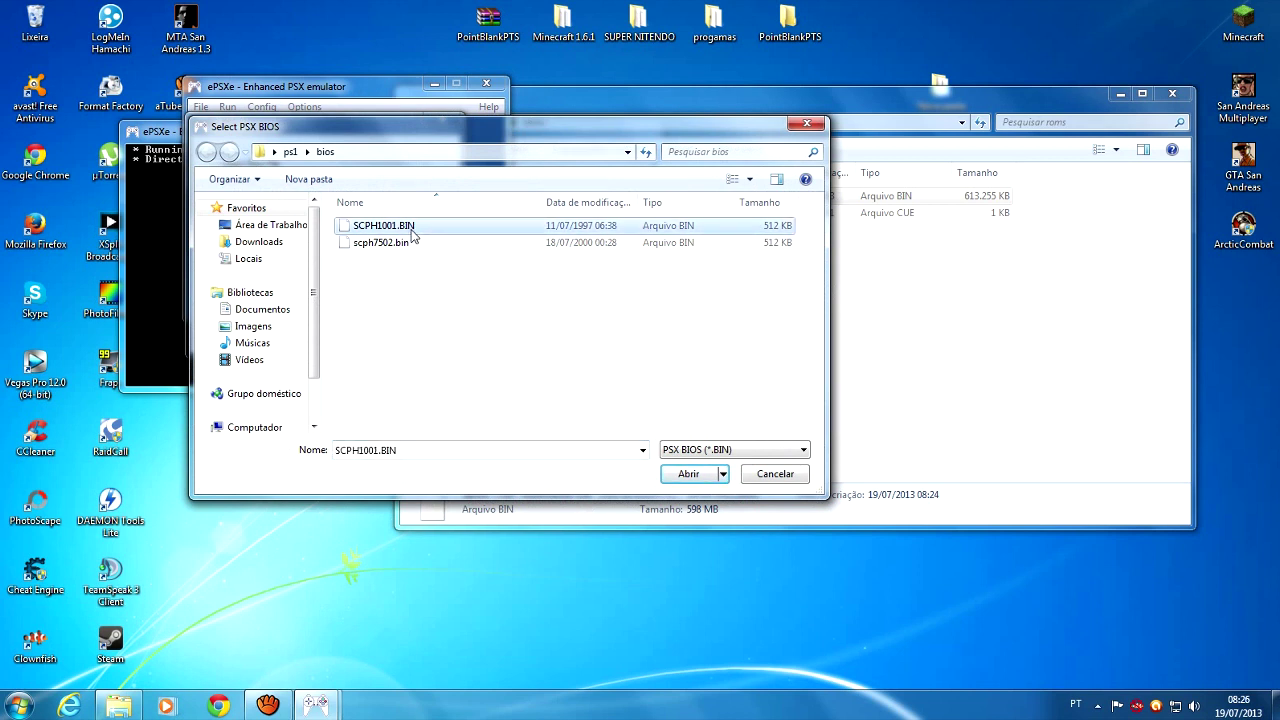
left_click(712, 478)
left_click(275, 323)
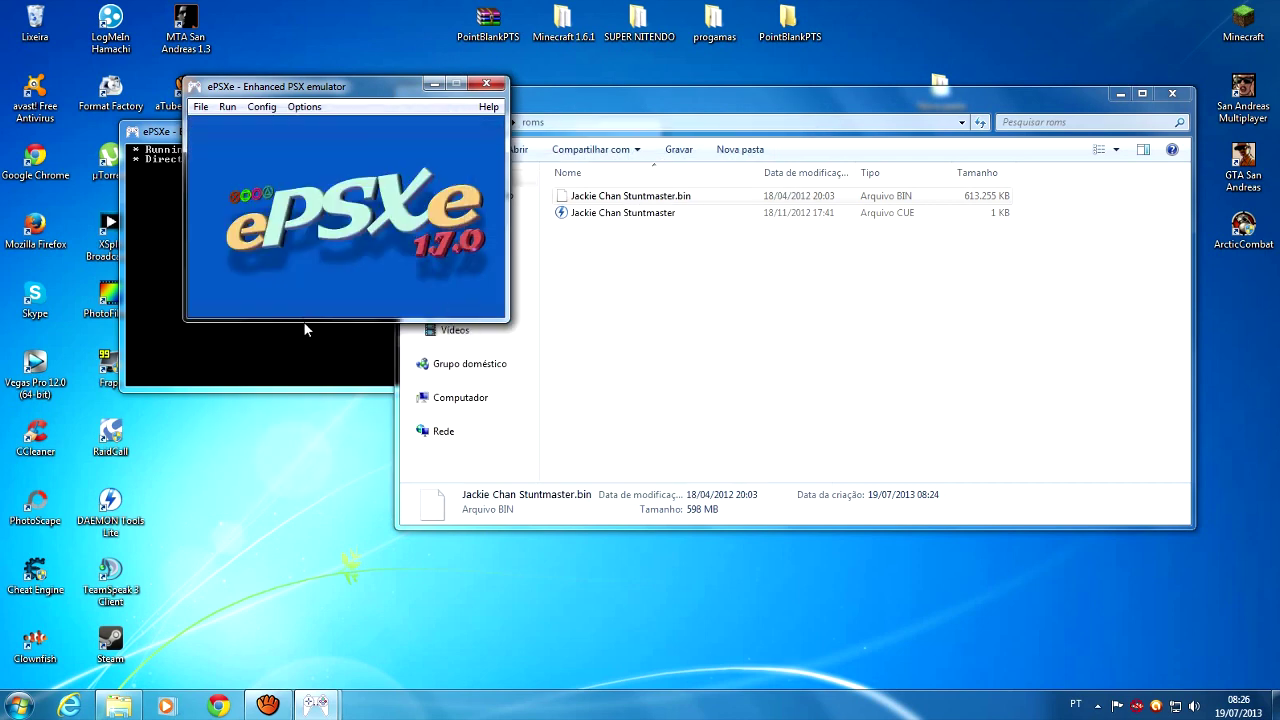
Run the Jackie Chan Stuntmaster.bin ISO from the roms folder in the emulator
left_click(201, 107)
left_click(232, 143)
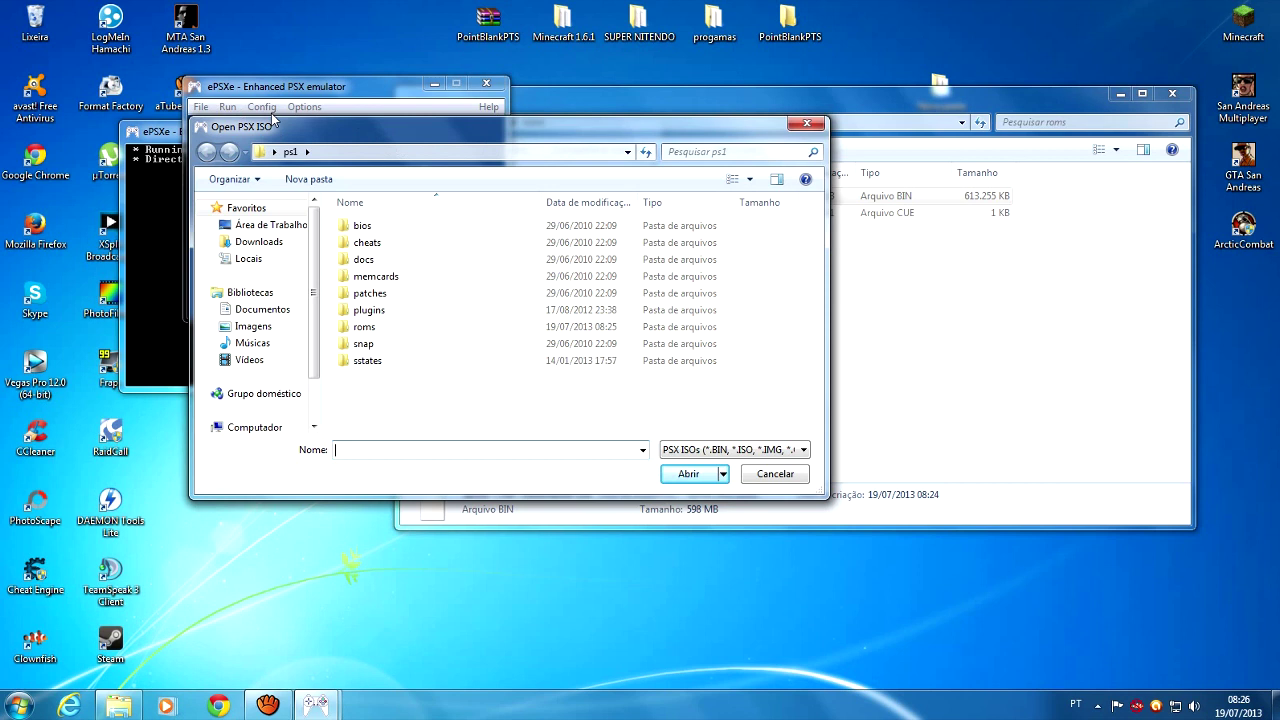
double_click(362, 225)
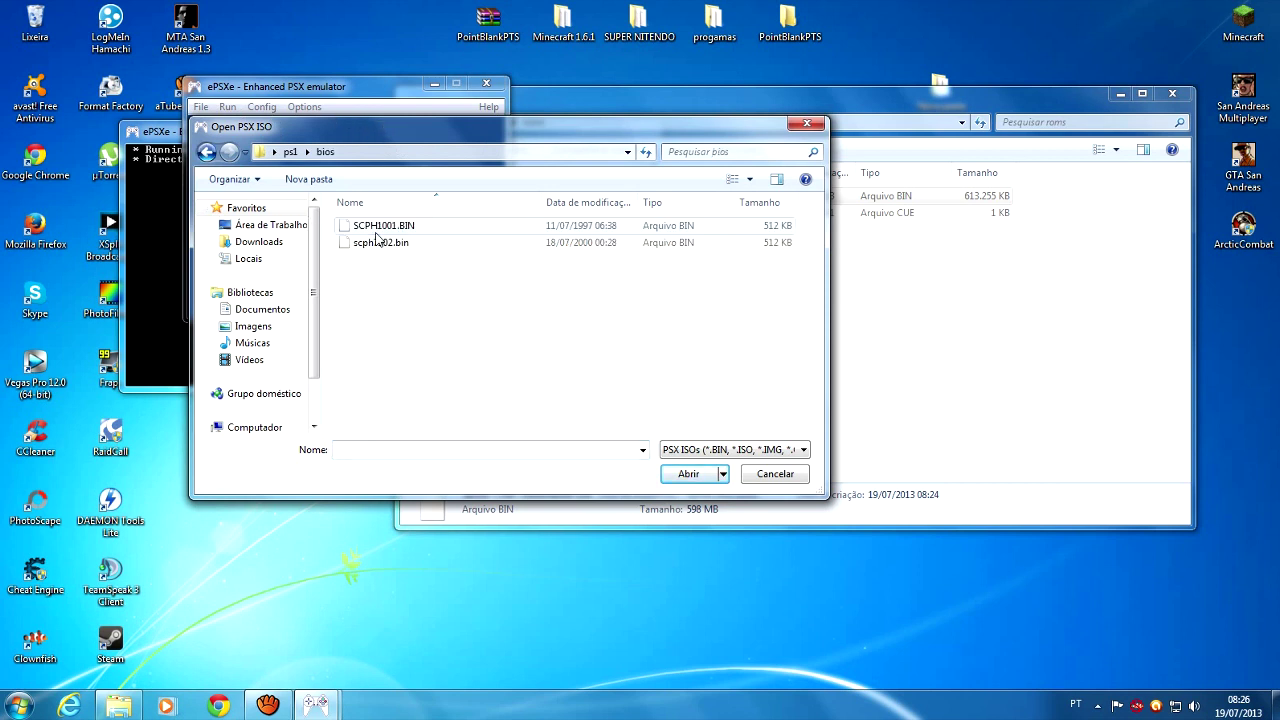
left_click(207, 152)
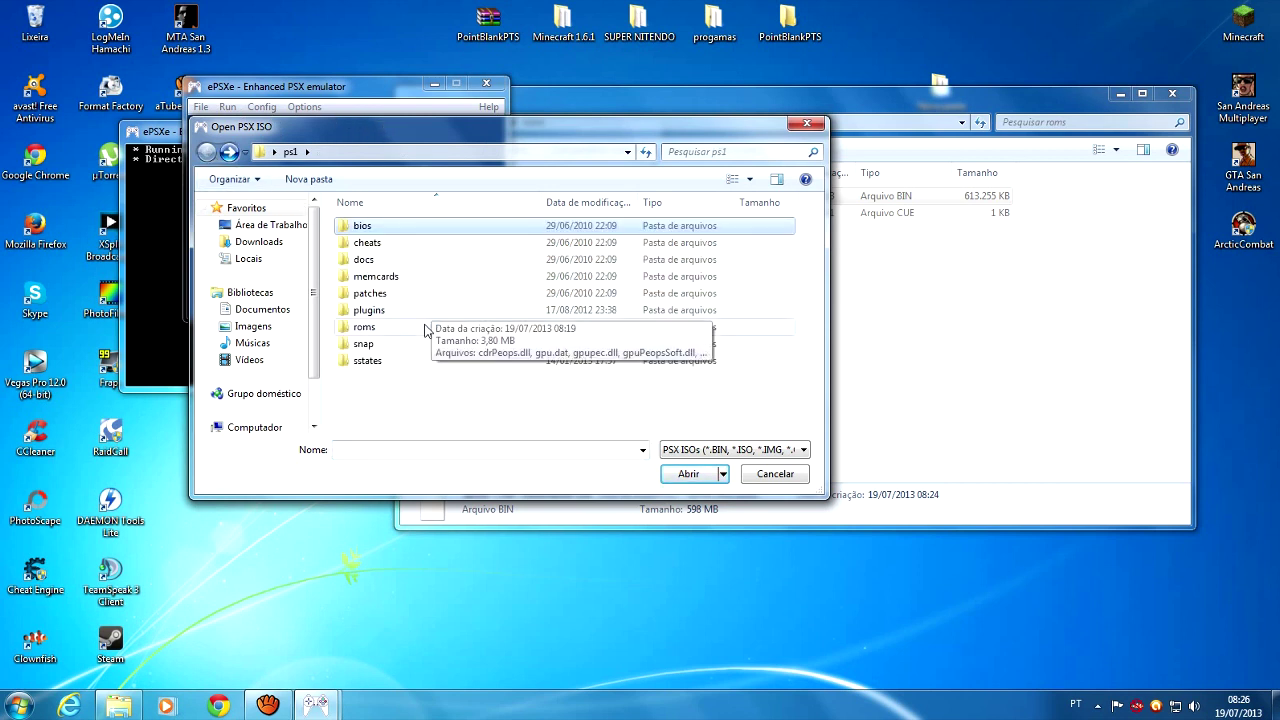
double_click(428, 327)
left_click(402, 228)
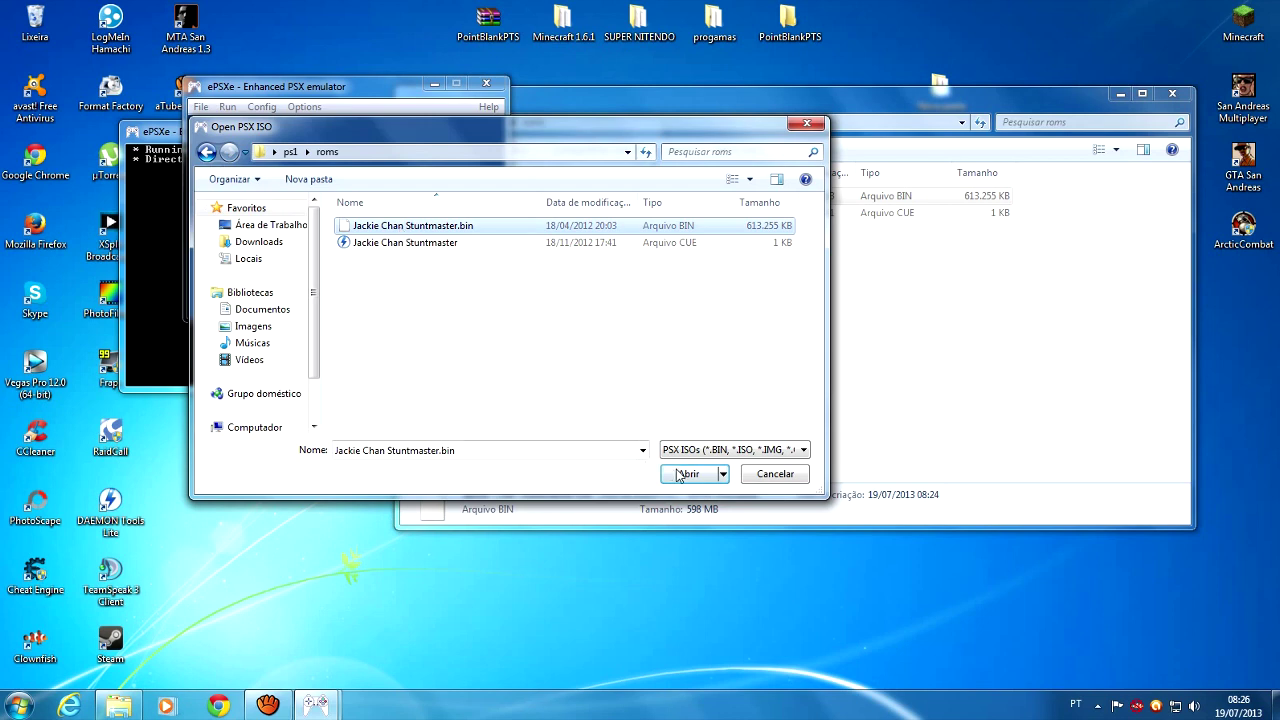
left_click_drag(366, 124, 600, 171)
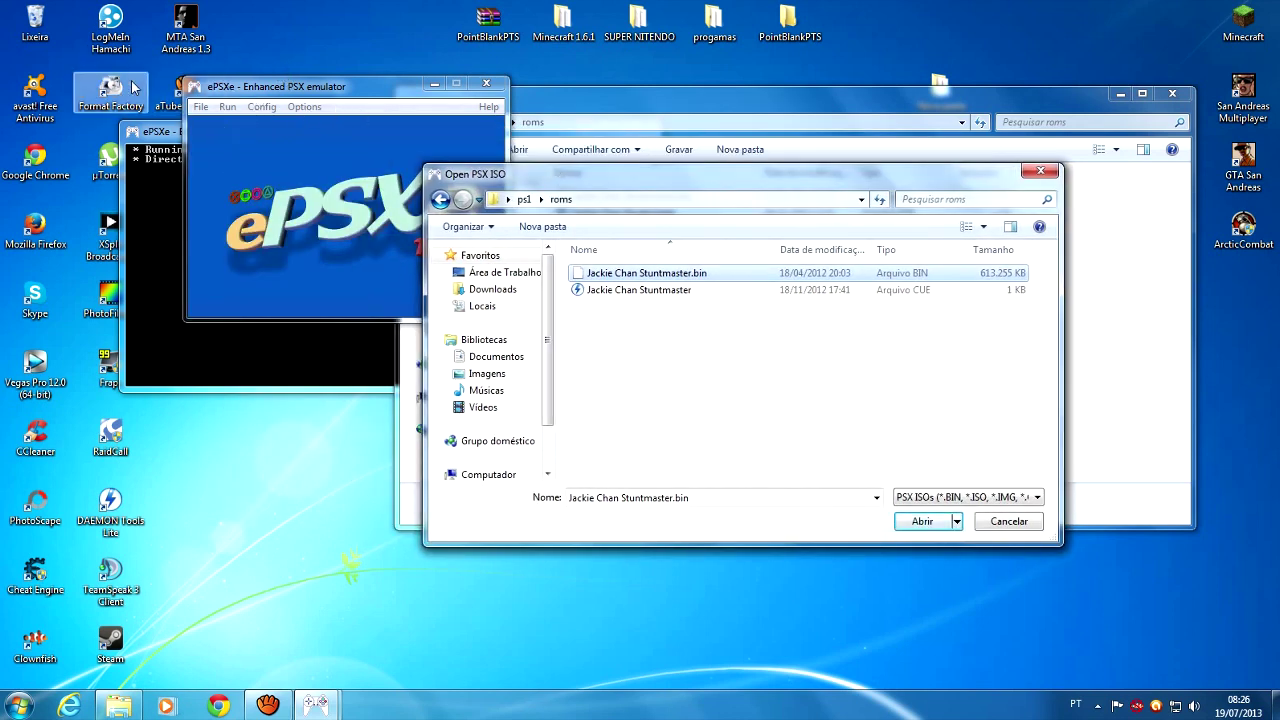
left_click(921, 520)
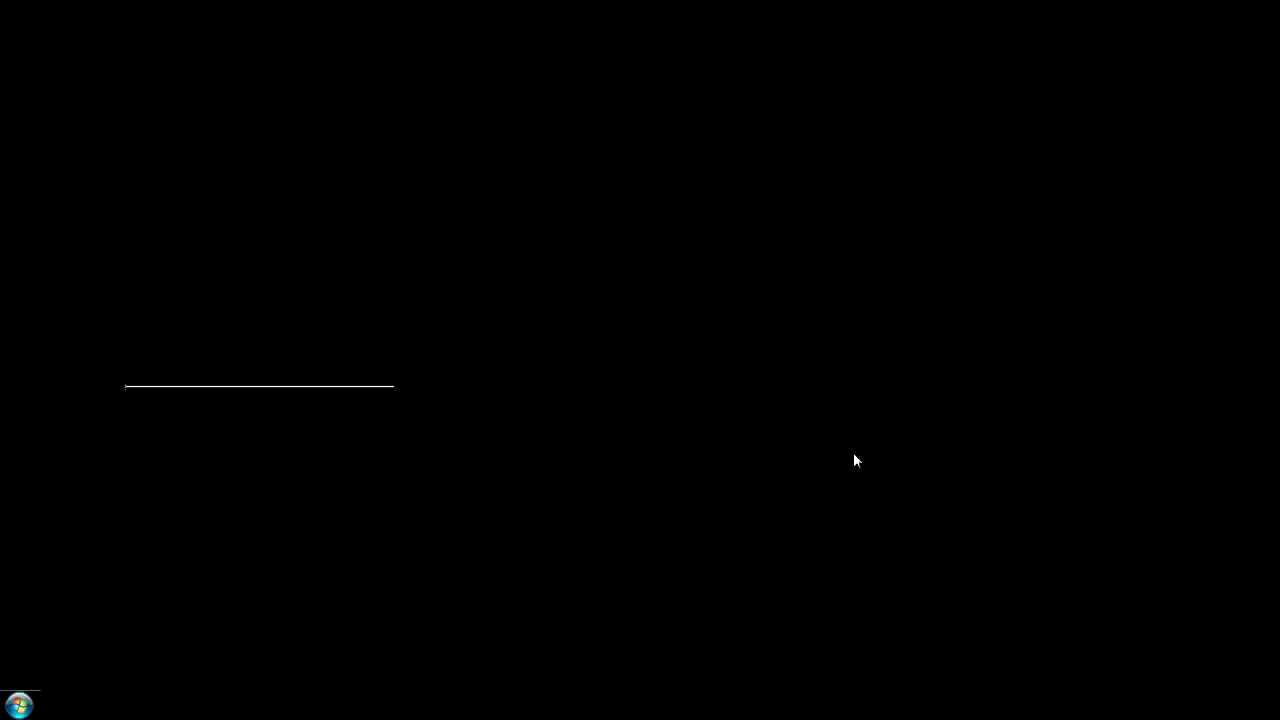